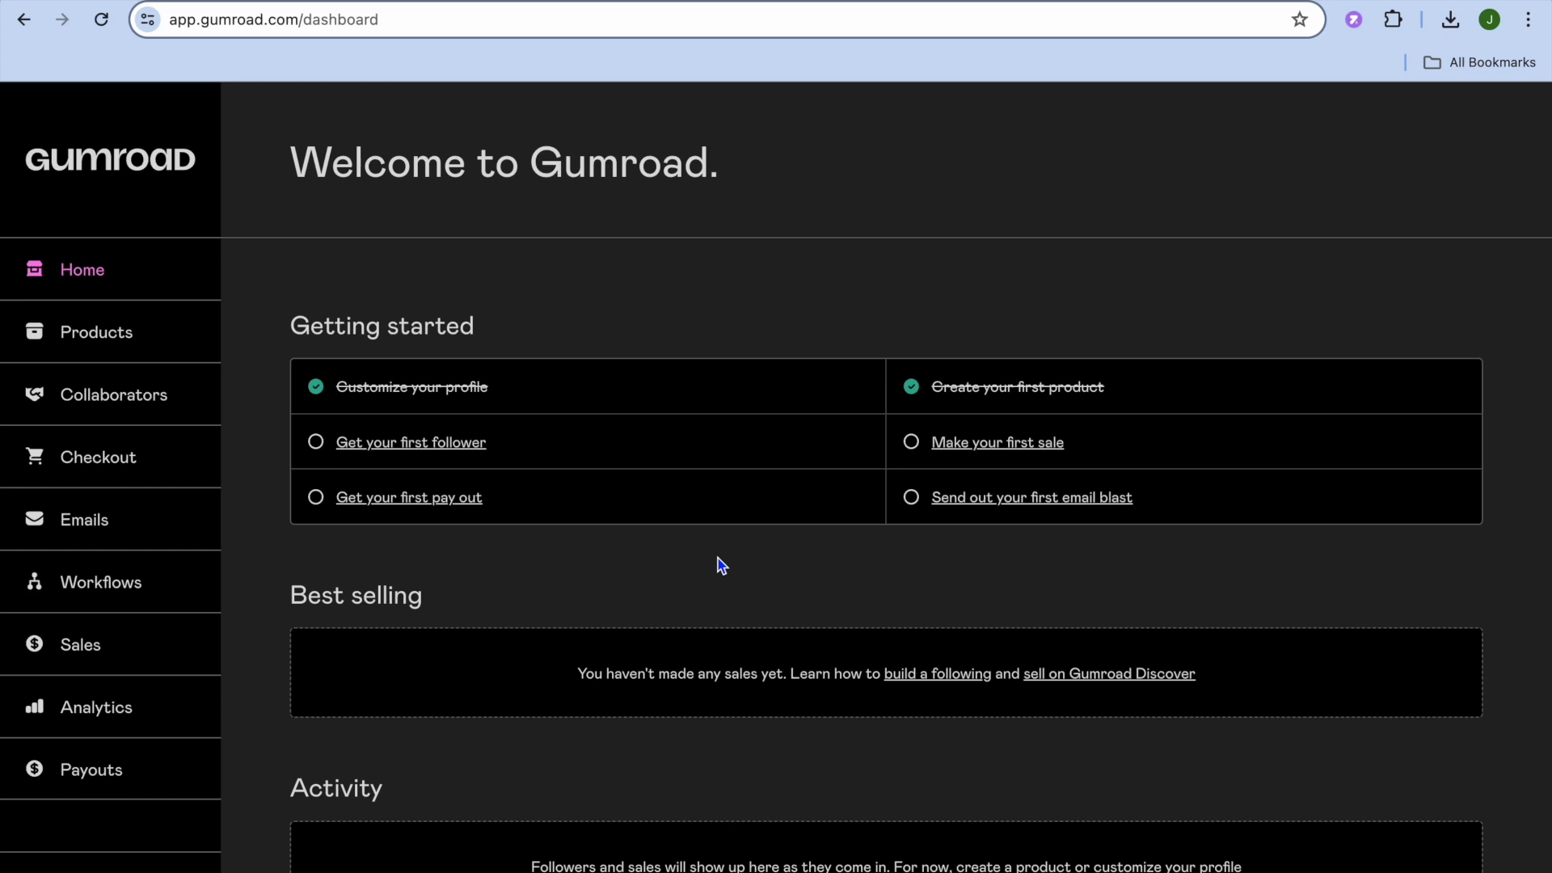
# - Start a new product in the Products section and name it TEST
pyautogui.click(103, 344)
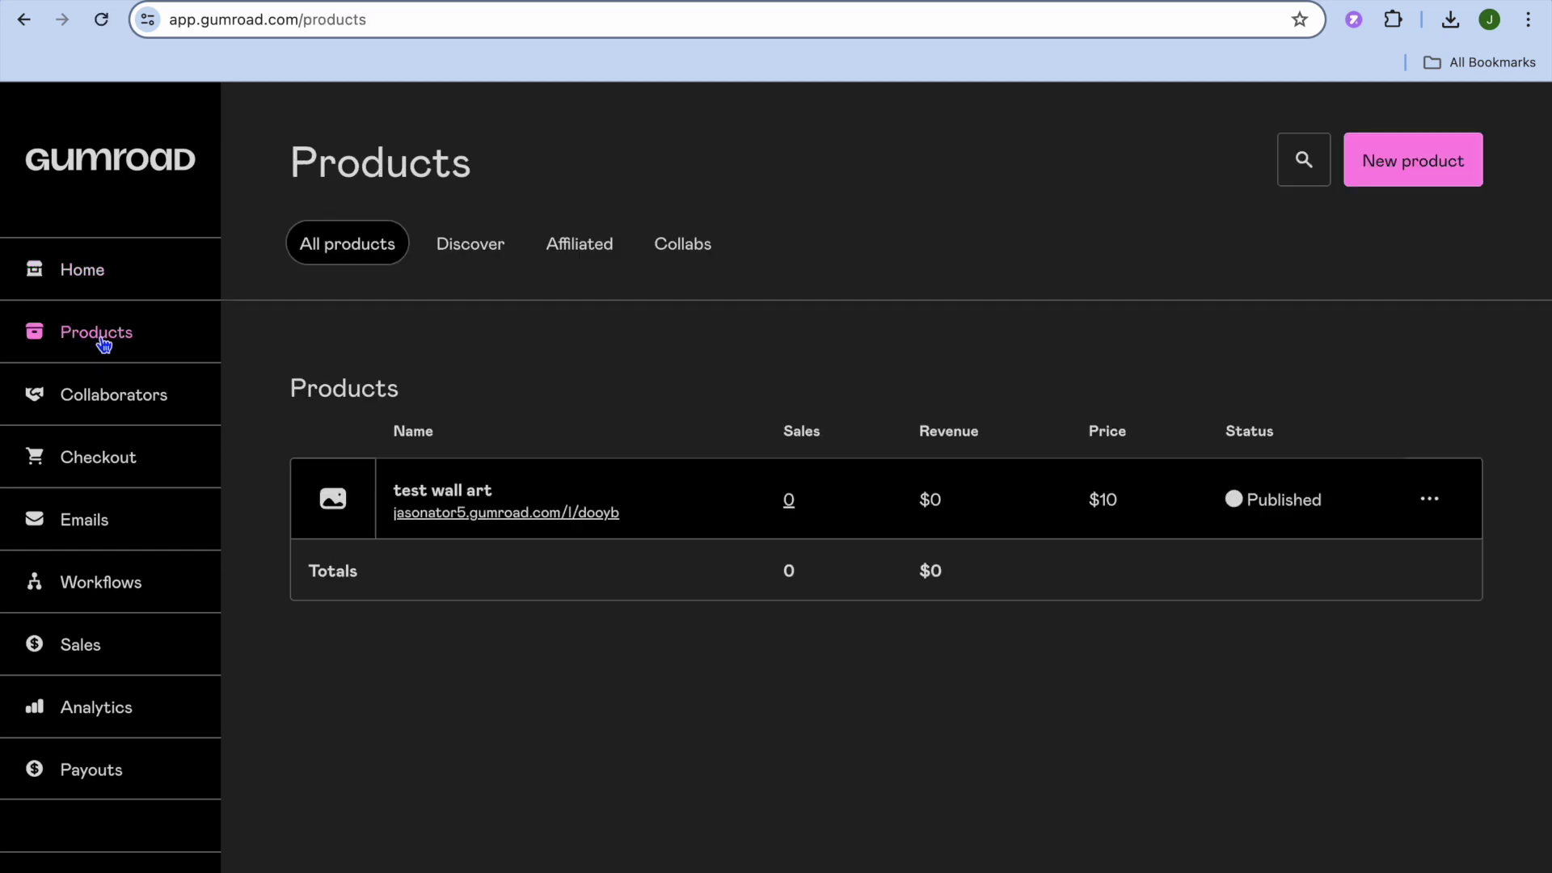
pyautogui.click(1413, 166)
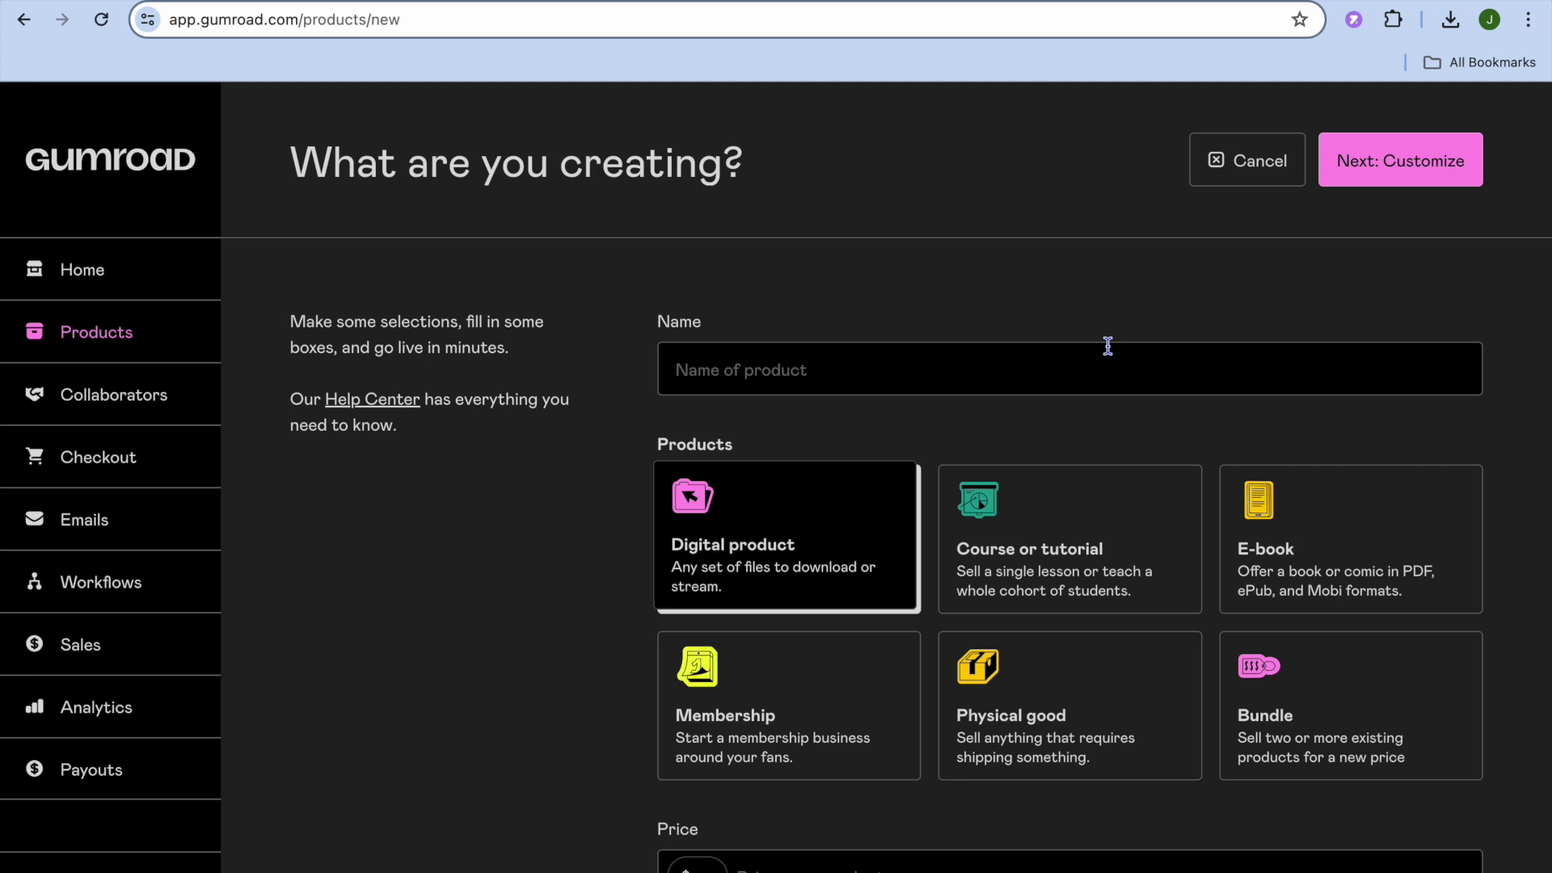
pyautogui.click(1037, 383)
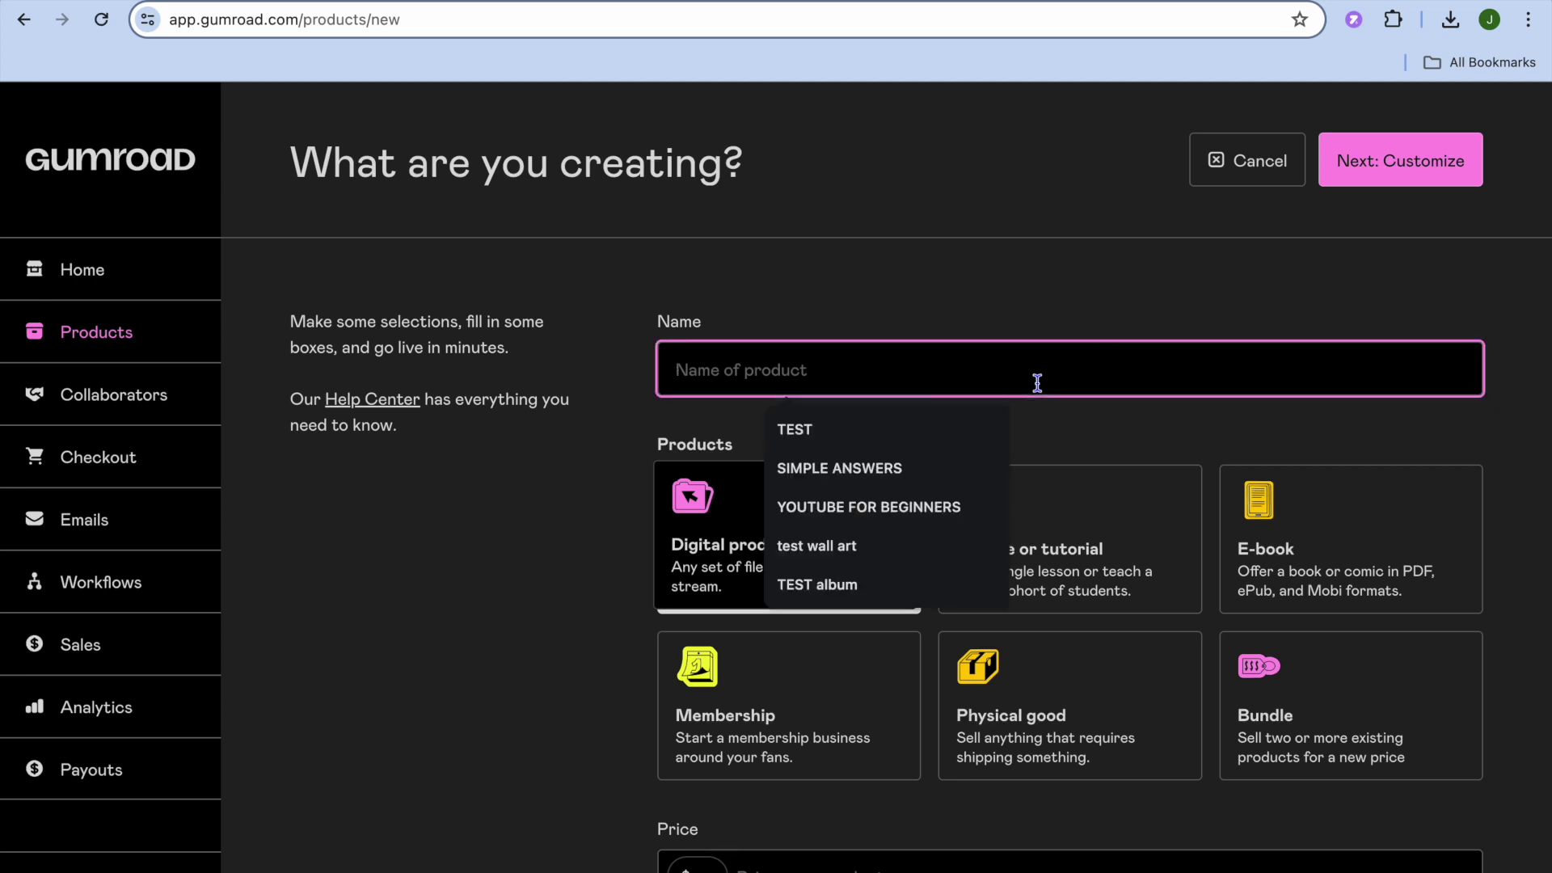
pyautogui.click(889, 429)
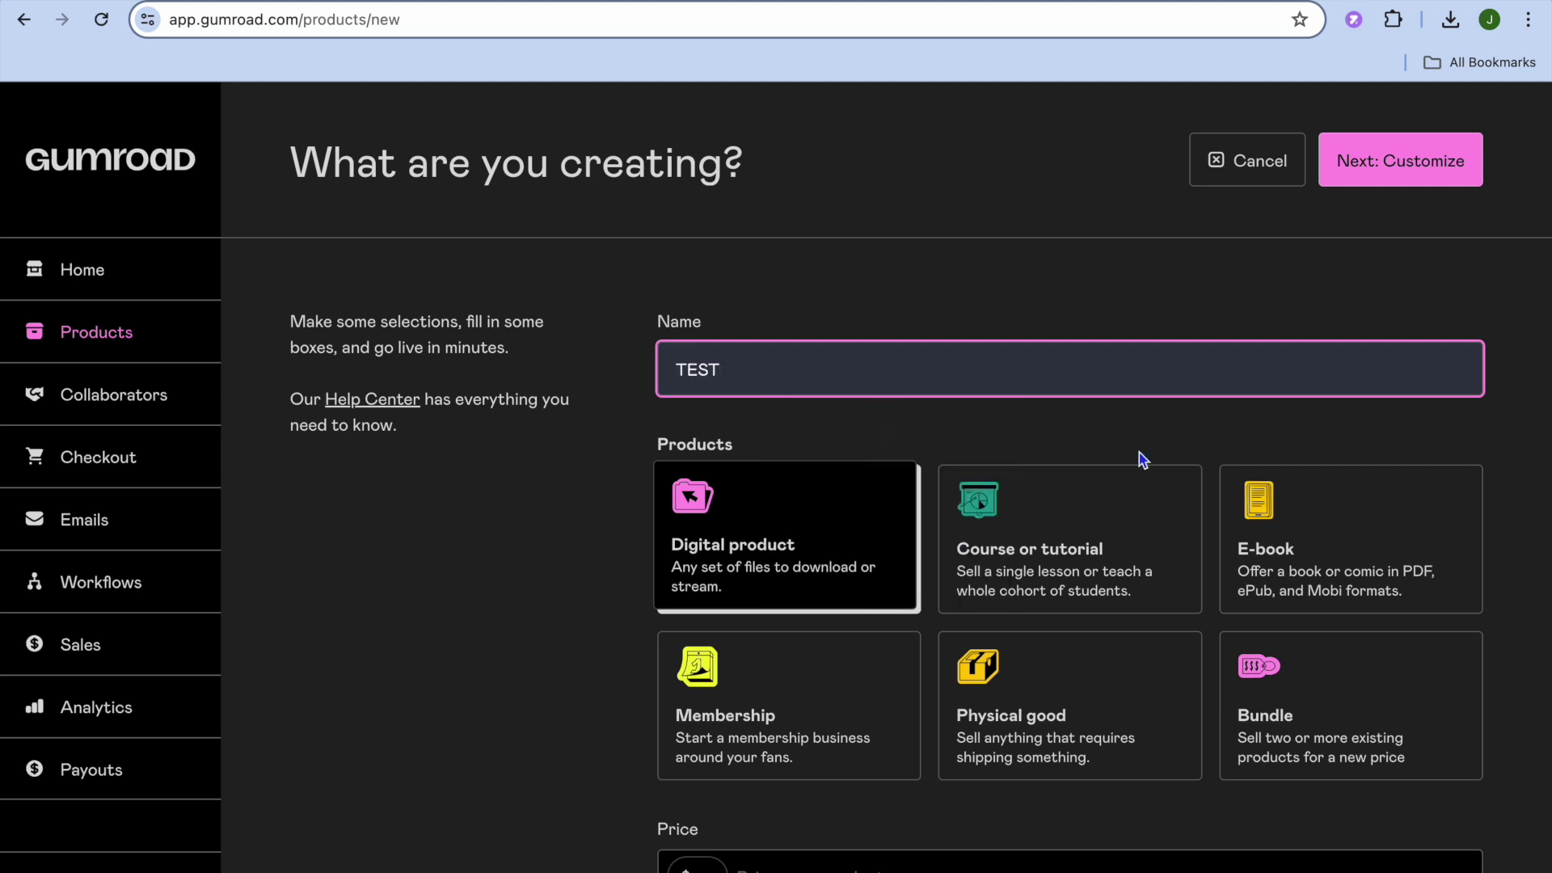
# - Make the product an E-book priced at $0 and continue to customizing it
pyautogui.click(1267, 499)
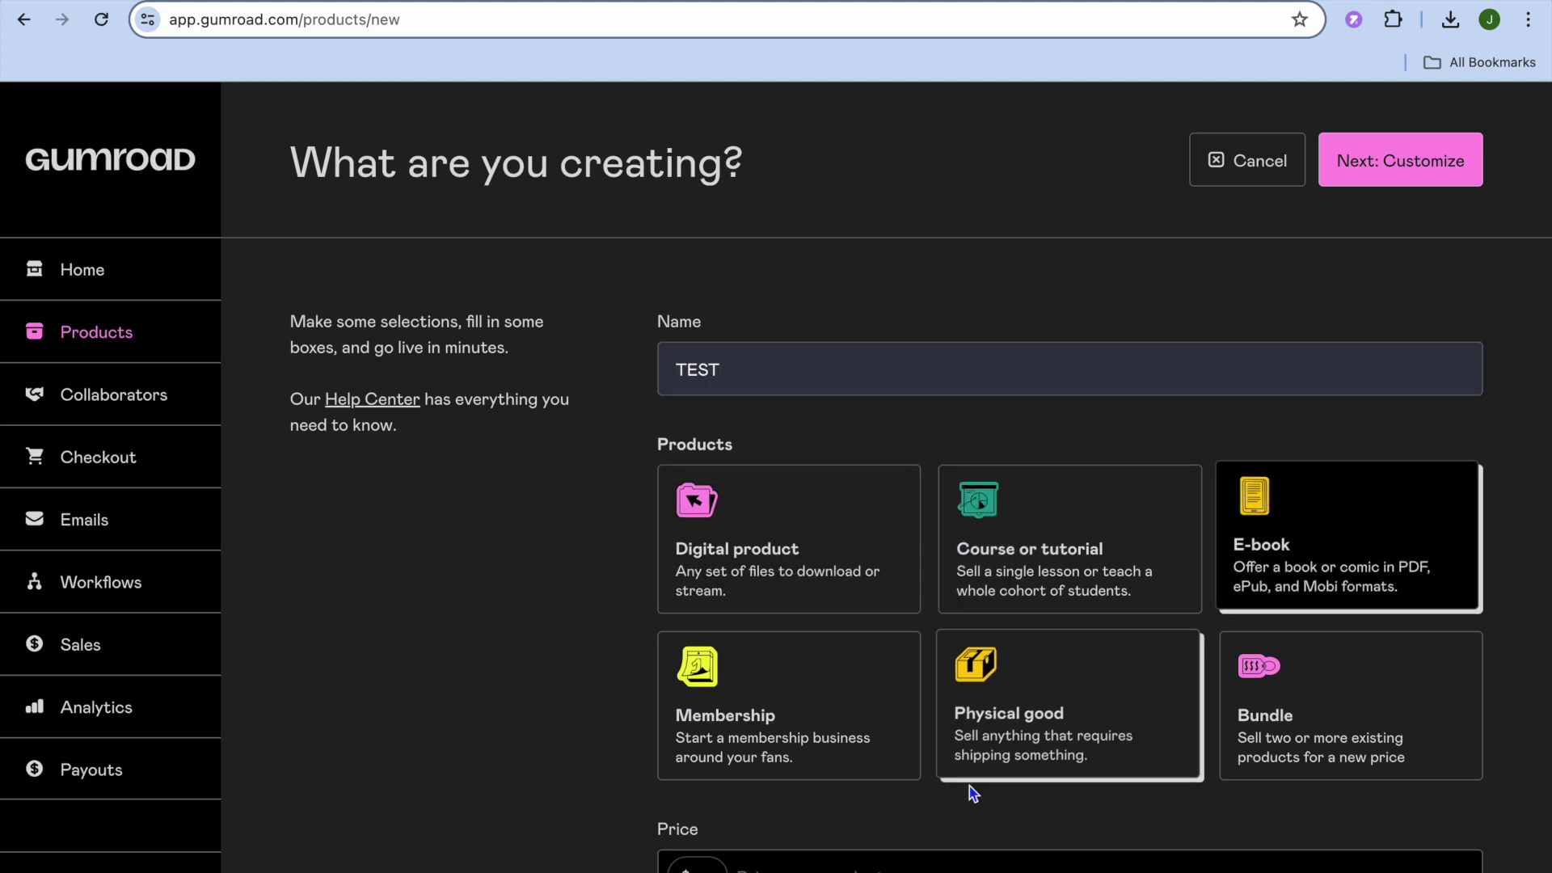
pyautogui.scroll(-2, 942, 803)
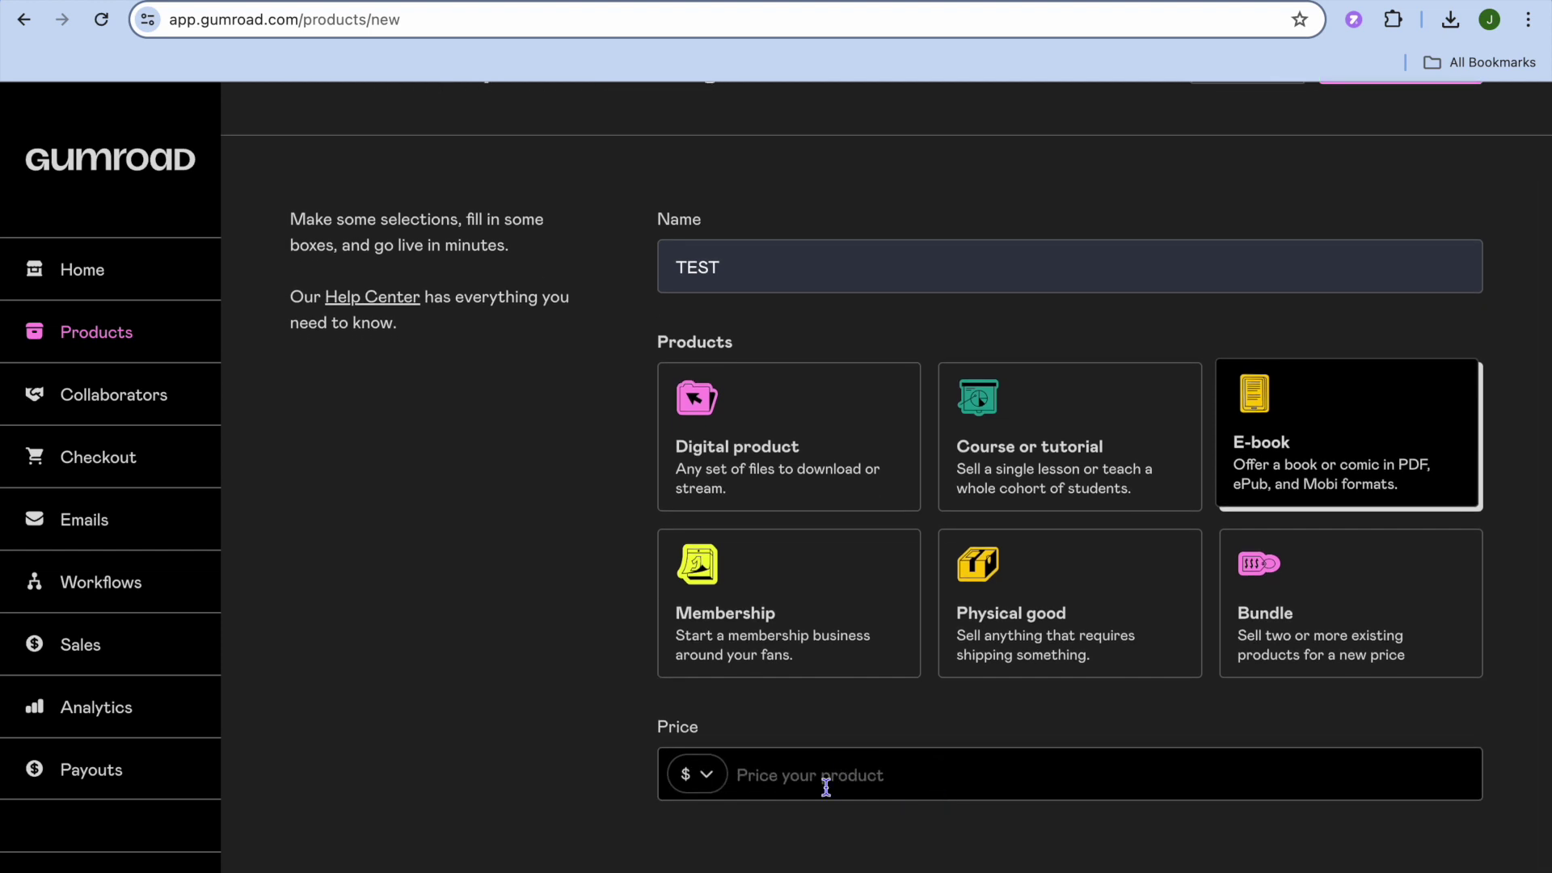
pyautogui.click(825, 786)
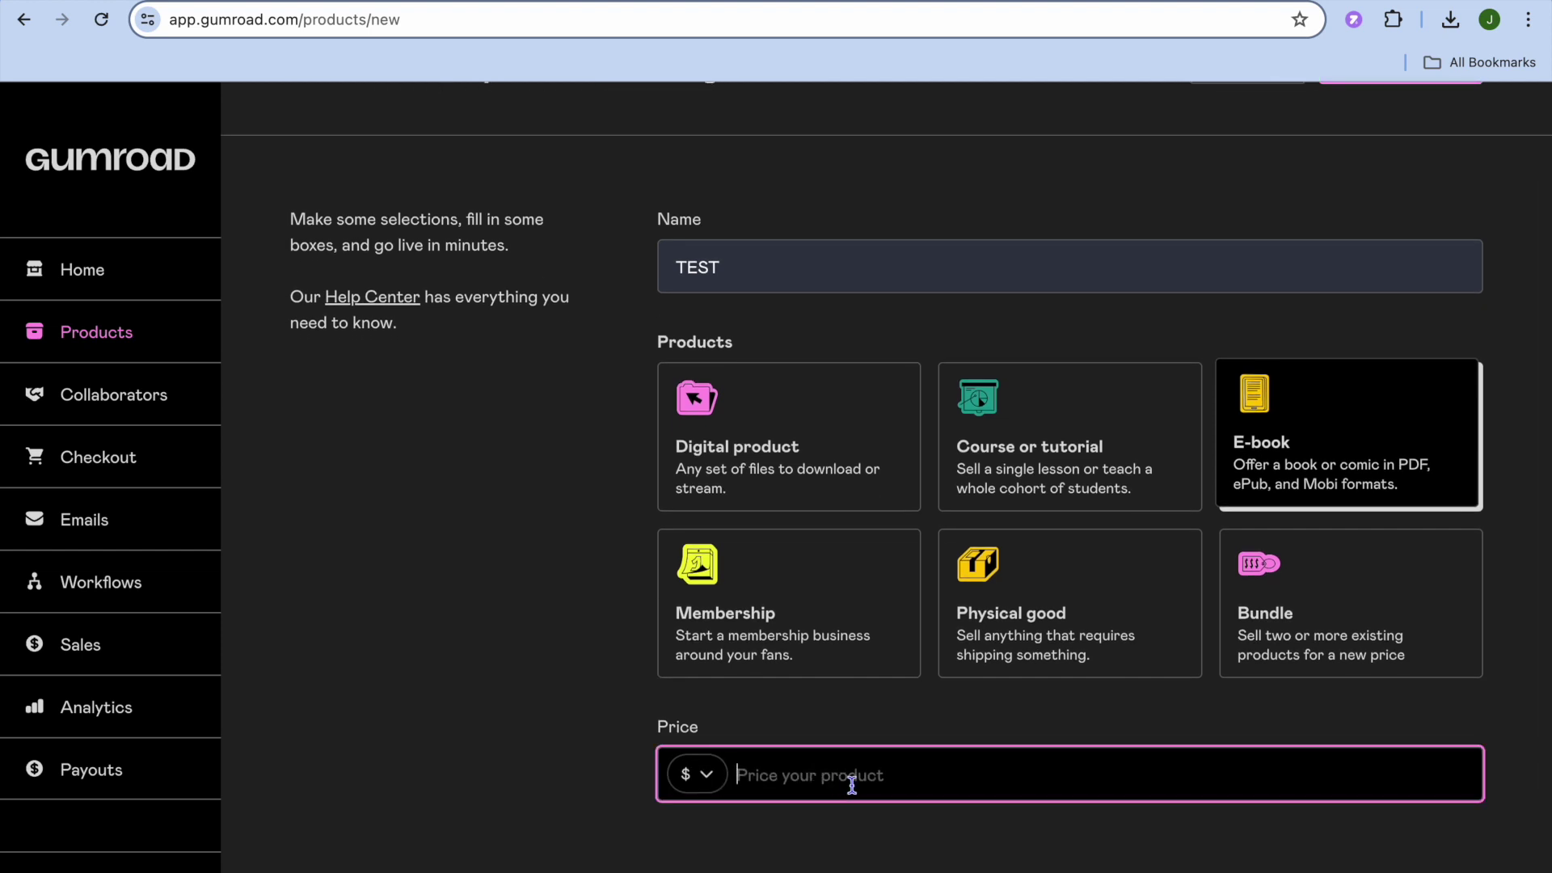
pyautogui.write('0')
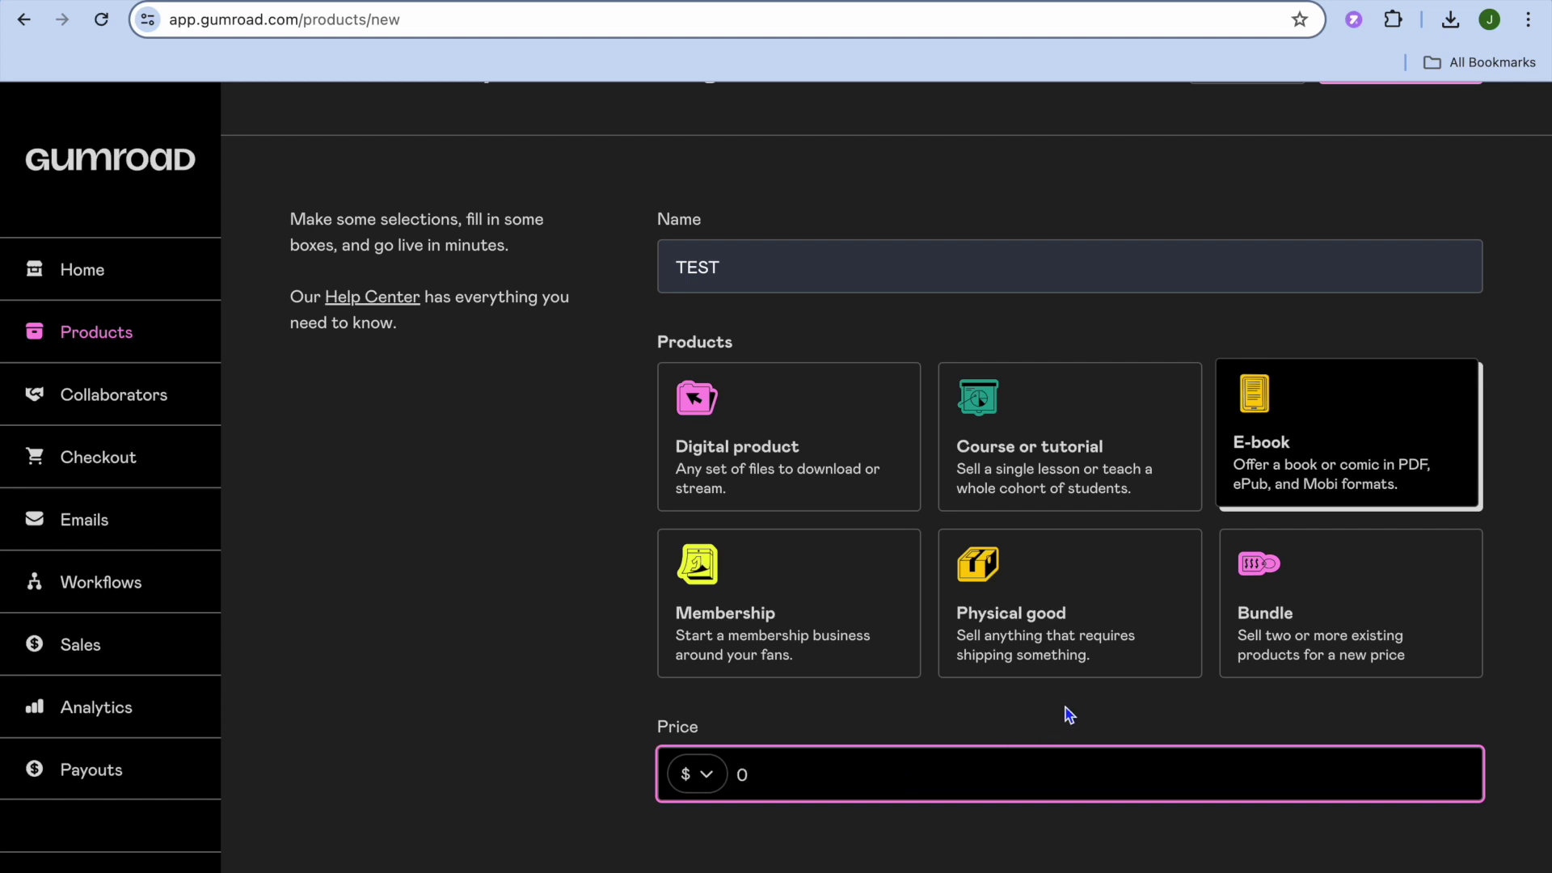
pyautogui.scroll(2, 1063, 714)
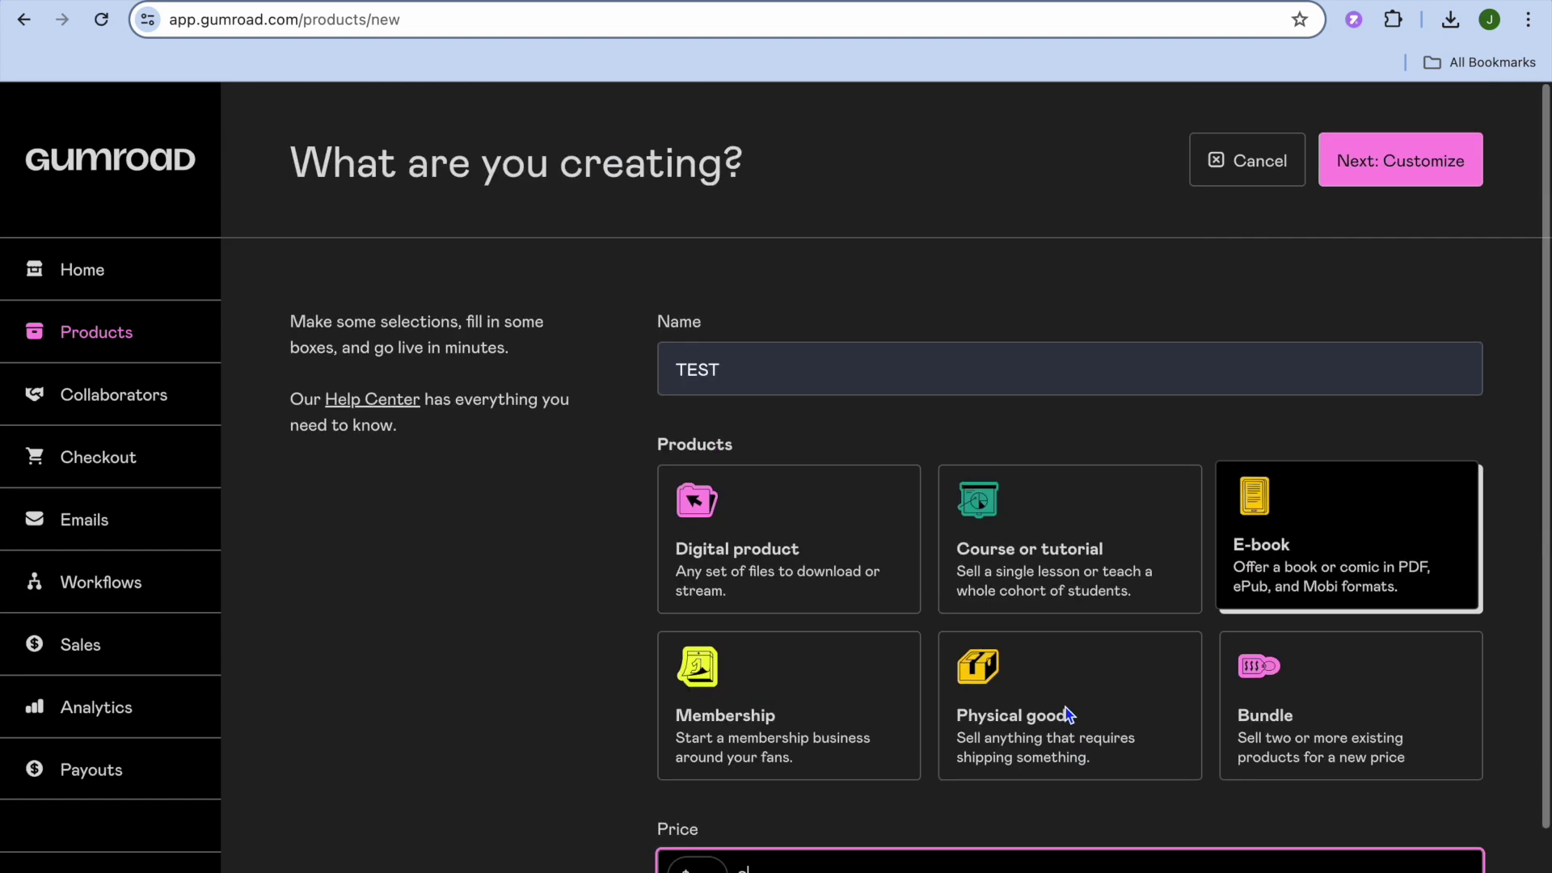
pyautogui.click(1419, 163)
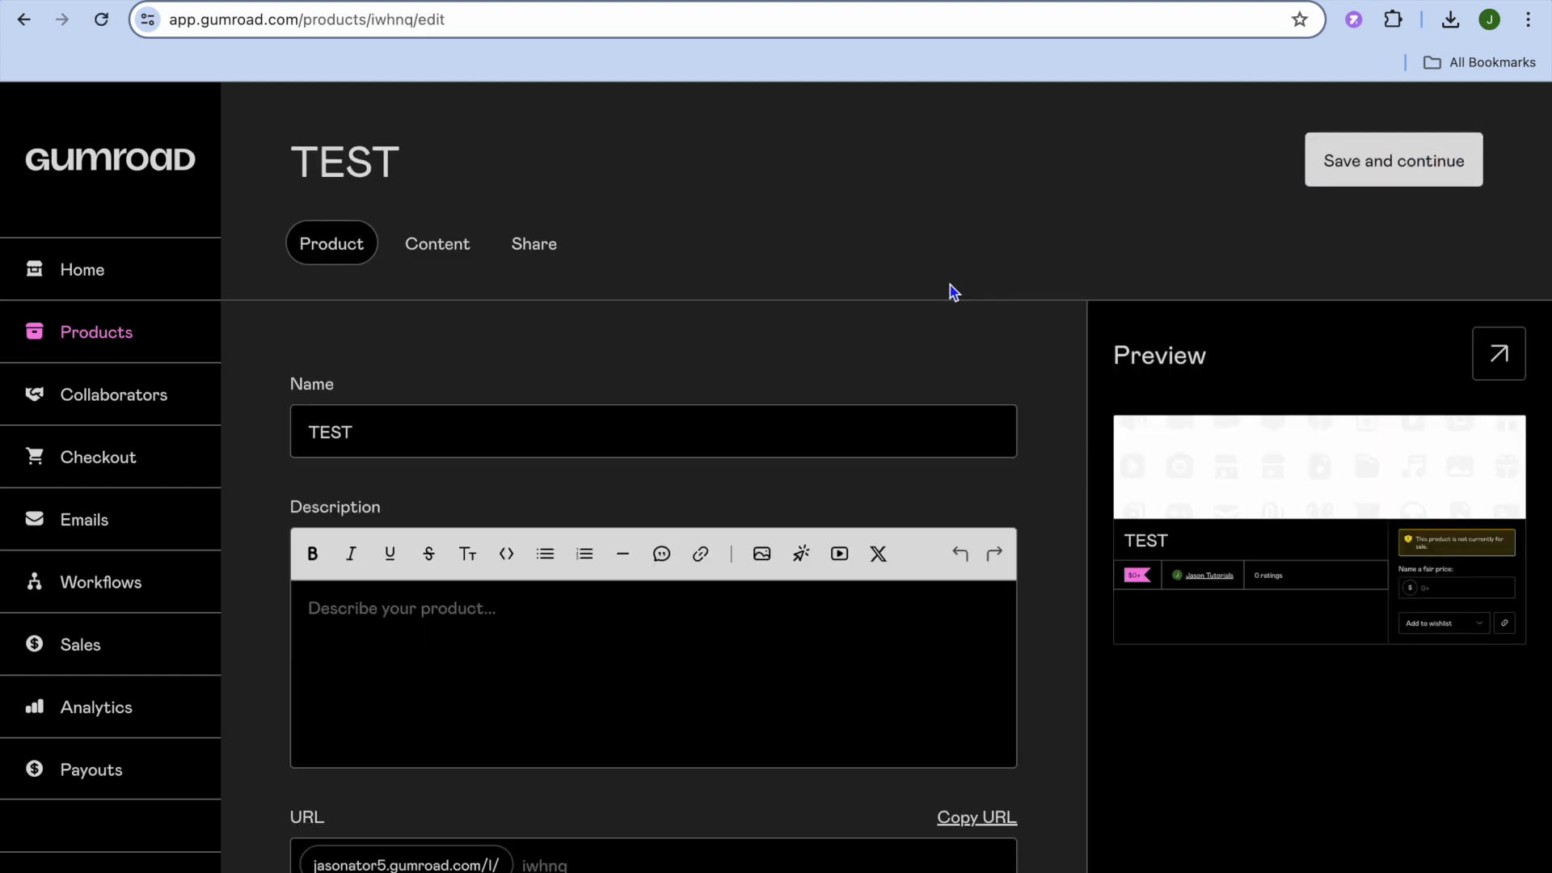
pyautogui.scroll(-5, 758, 465)
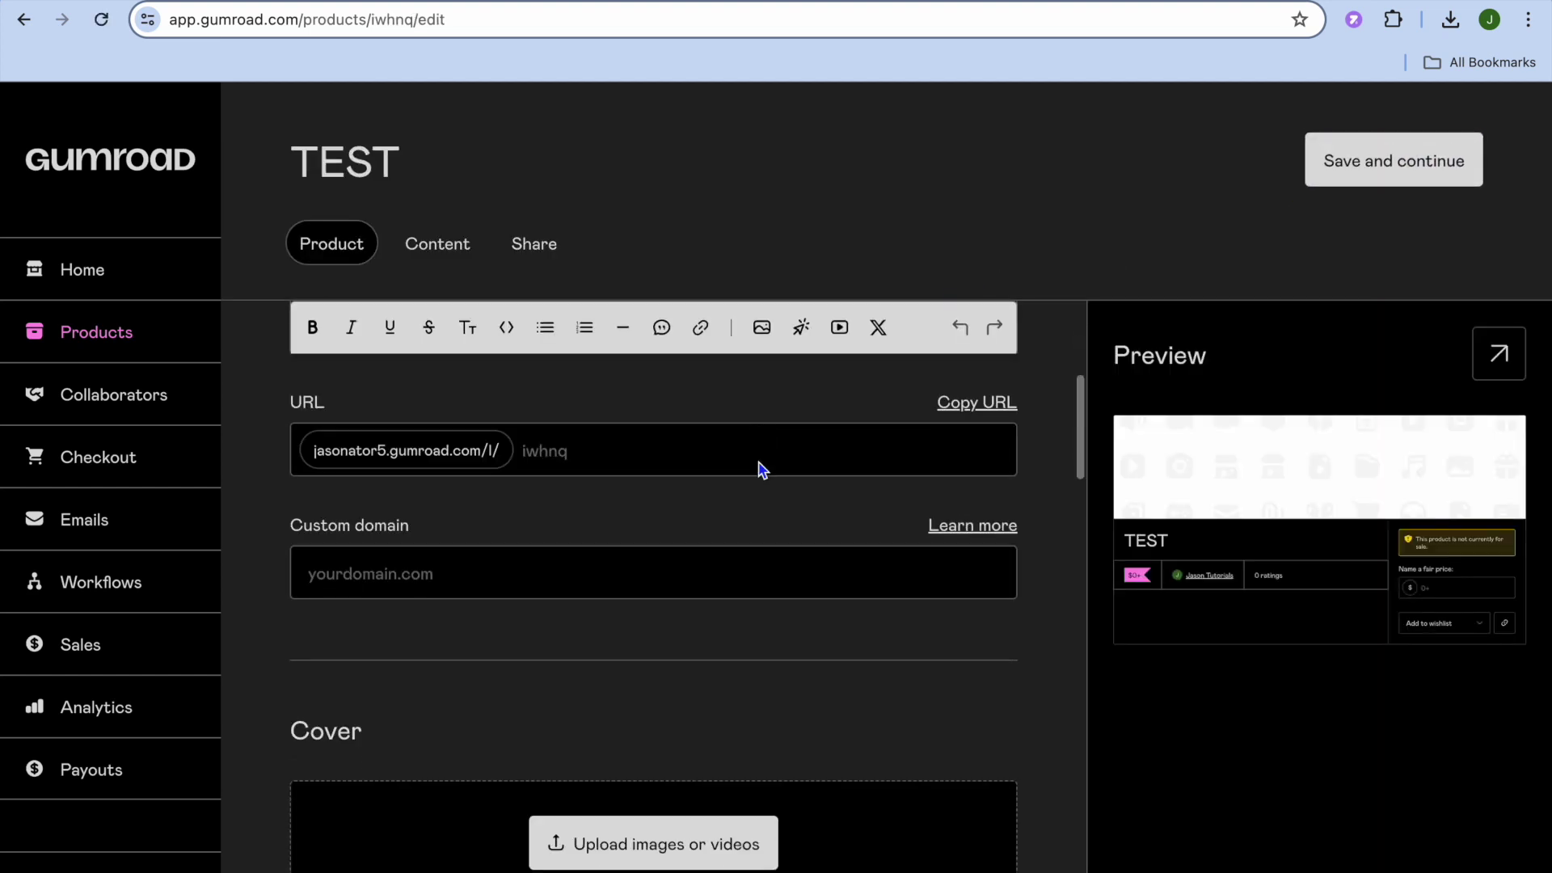
pyautogui.scroll(4, 756, 457)
pyautogui.click(579, 518)
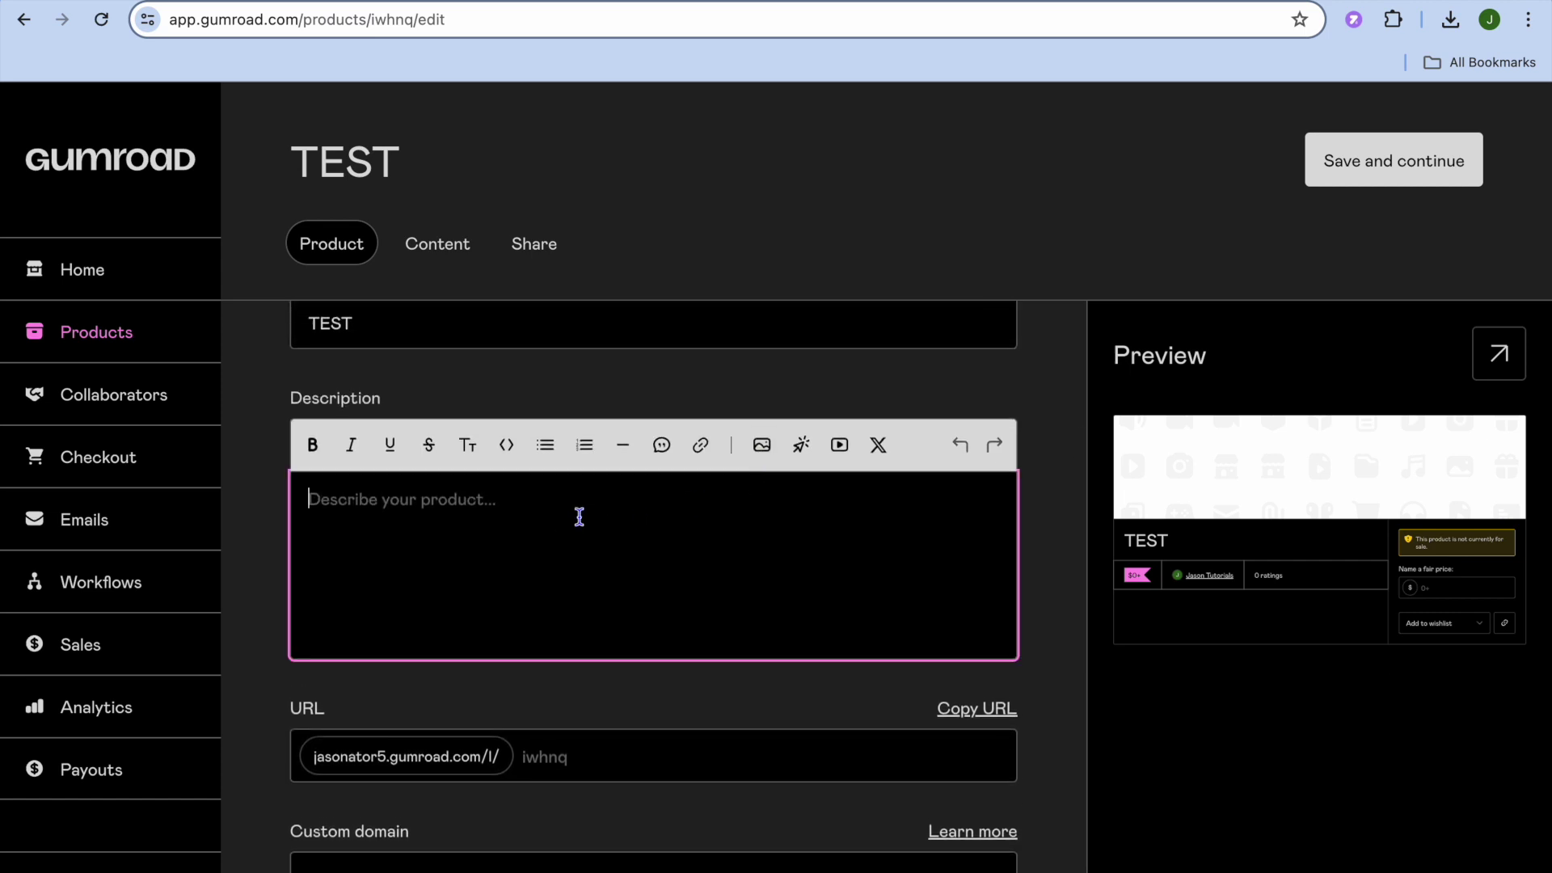
pyautogui.scroll(-7, 580, 517)
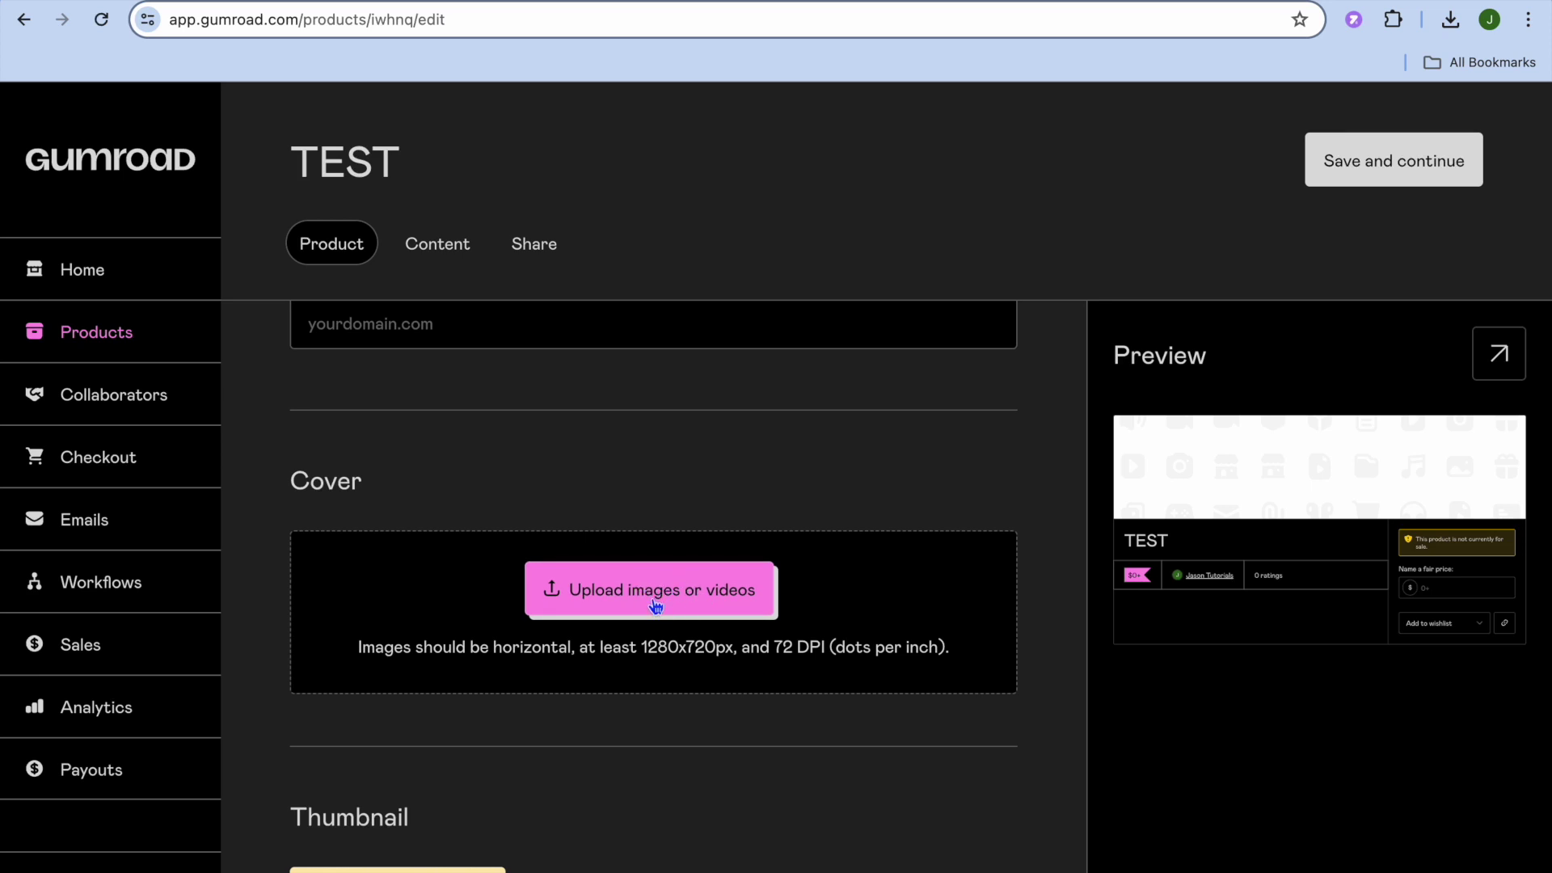
# - Switch to Canva, clear the old search and find templates for "ebook multiple pages"
pyautogui.hotkey('ctrl', 'Tab')
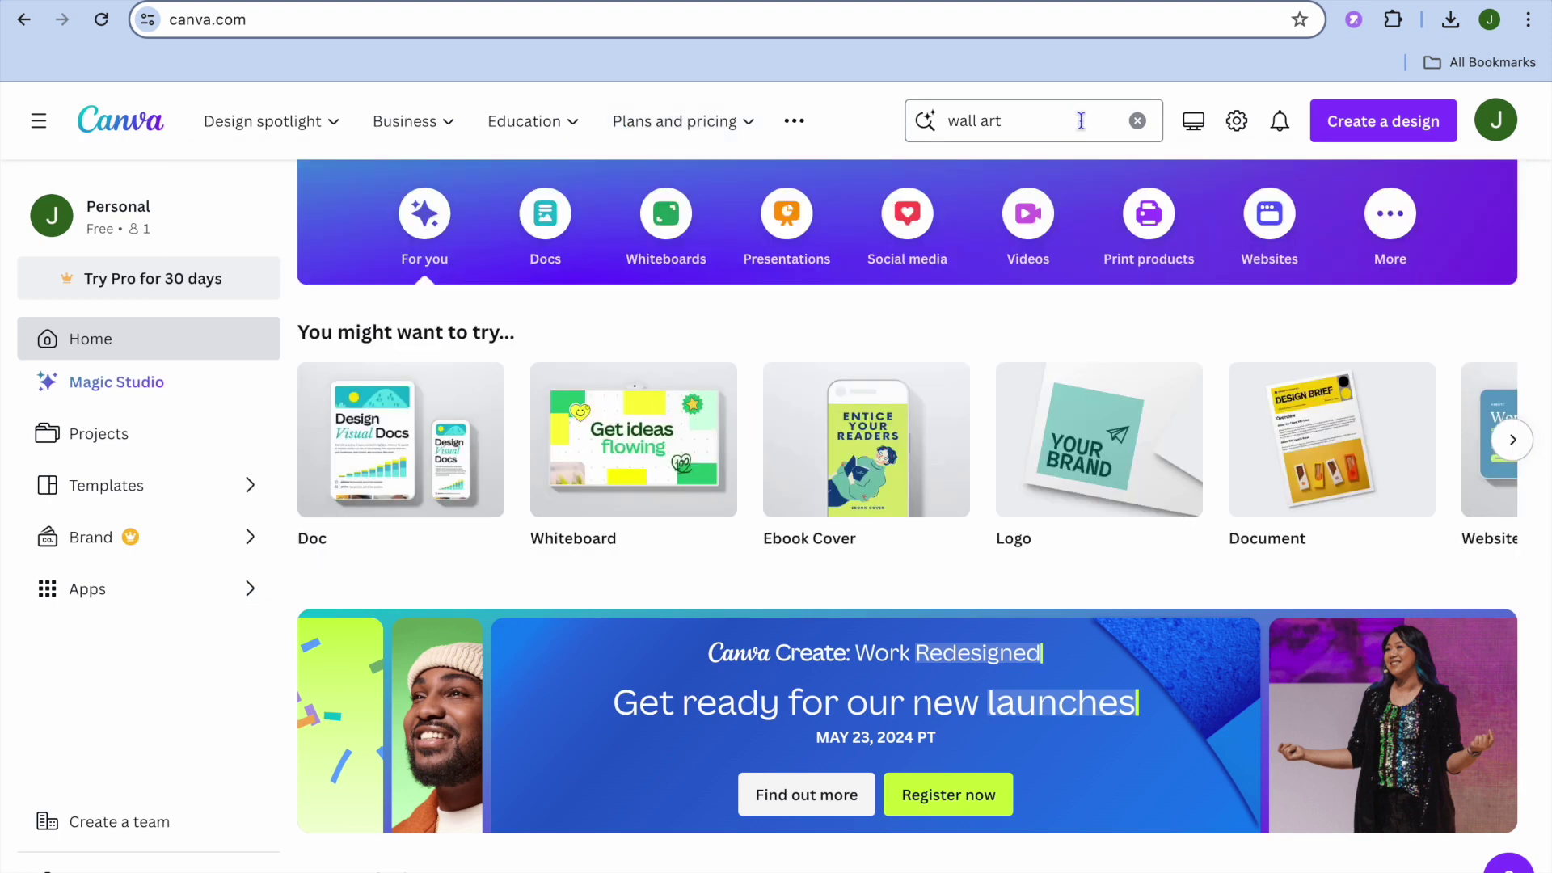
pyautogui.click(1135, 125)
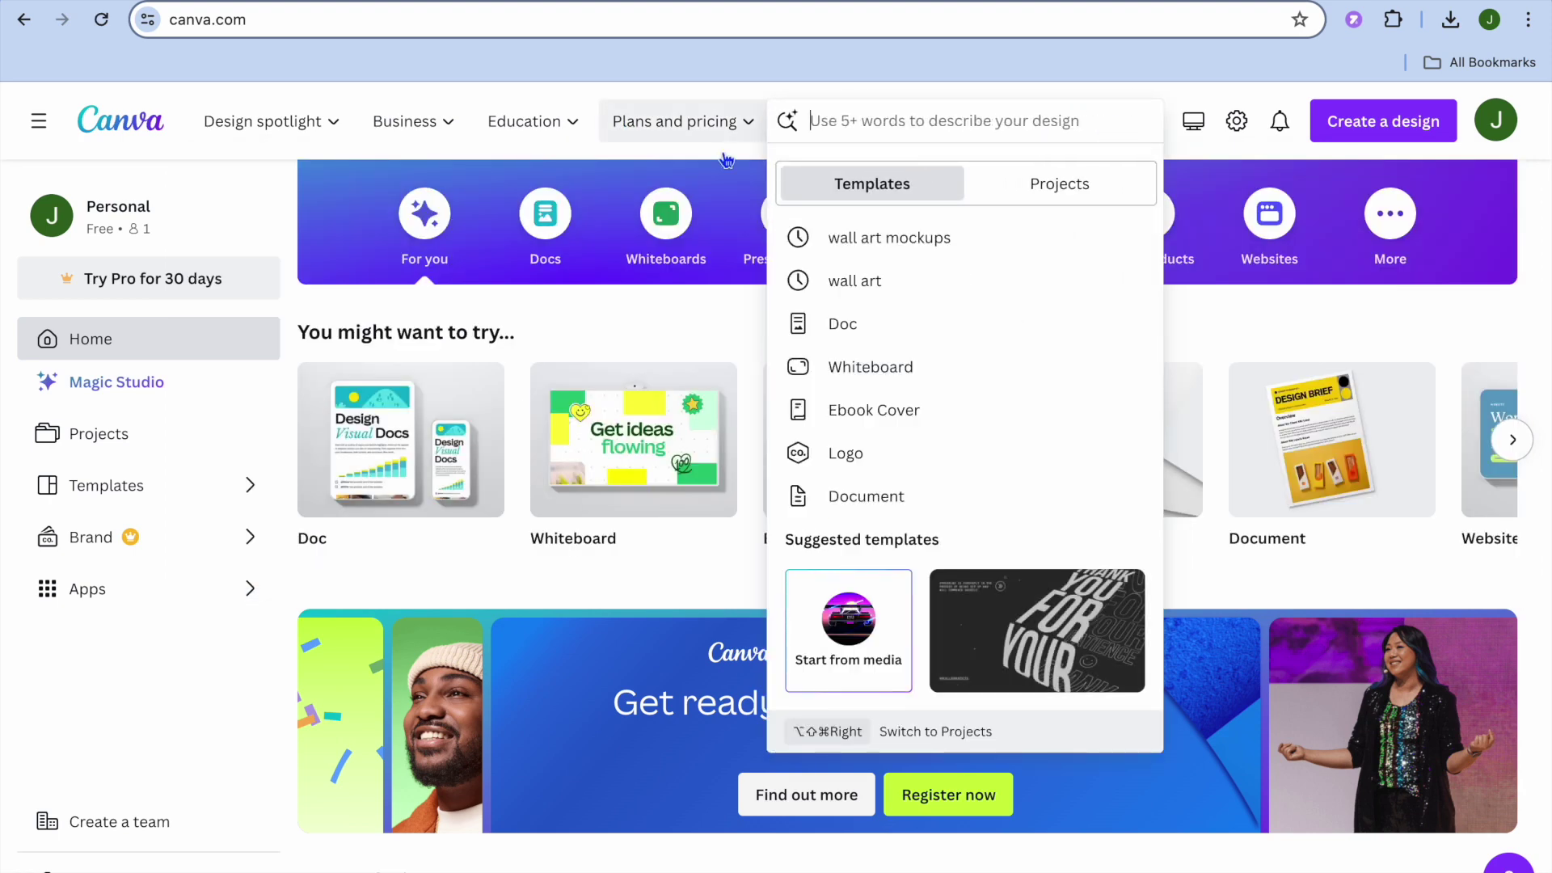
pyautogui.moveTo(724, 166)
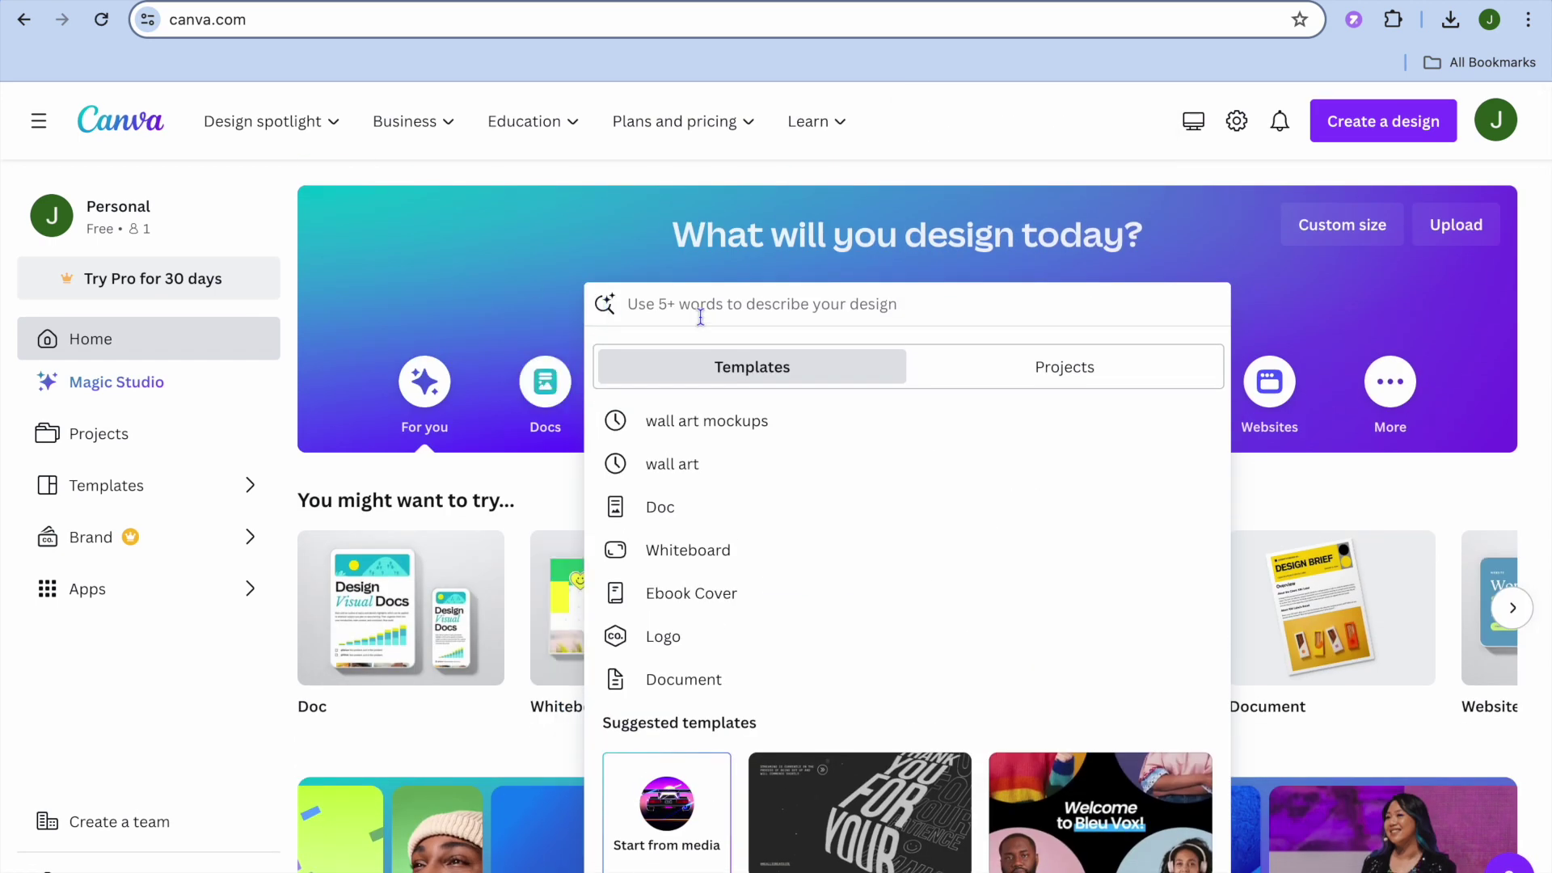
pyautogui.write('e')
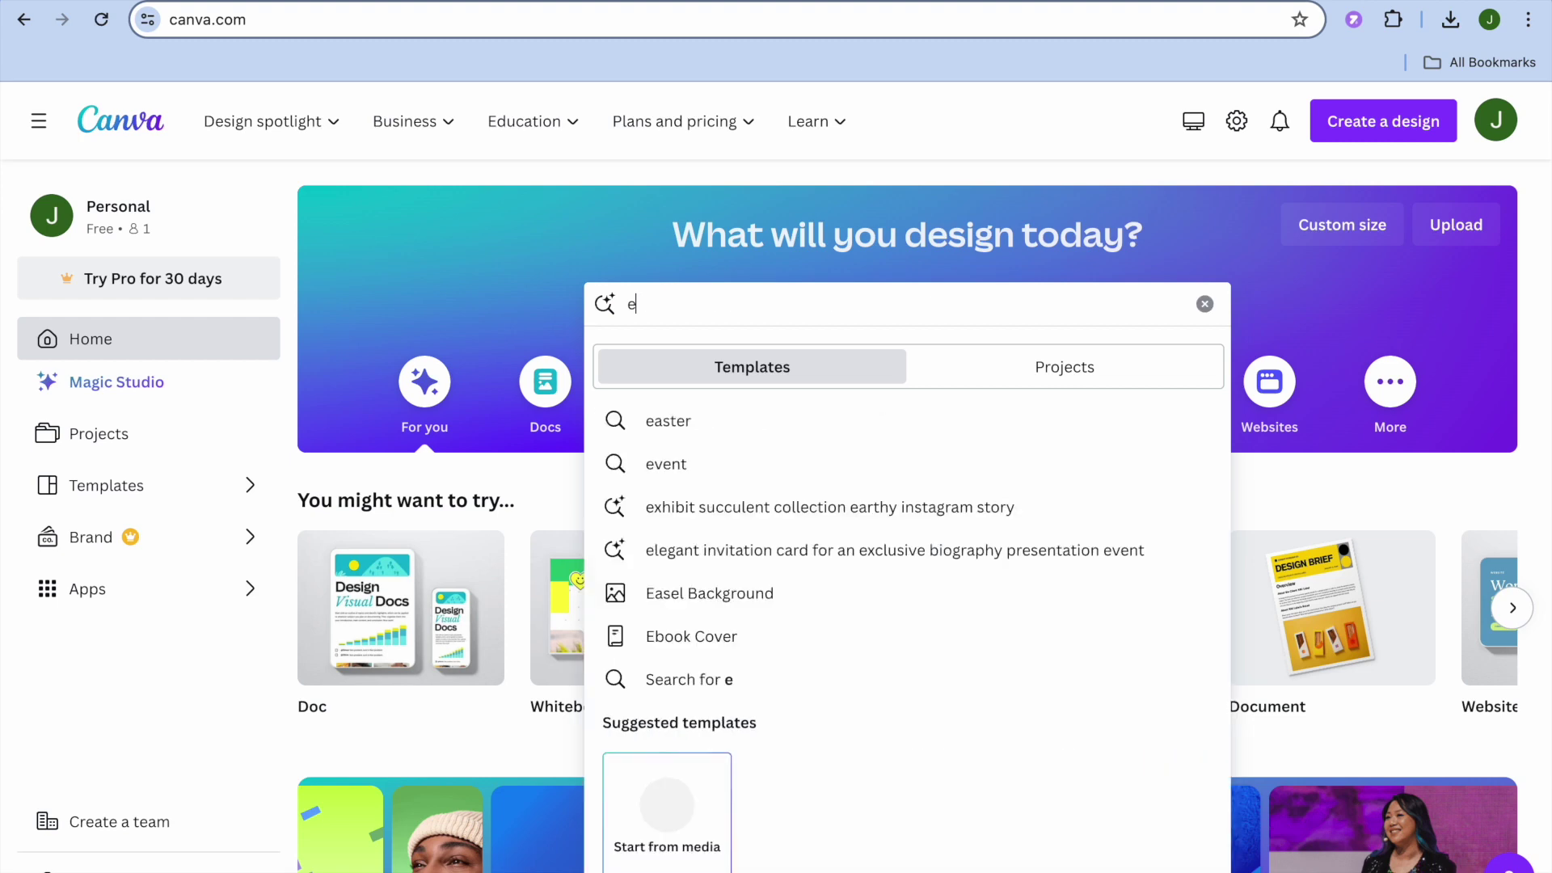
pyautogui.write('book')
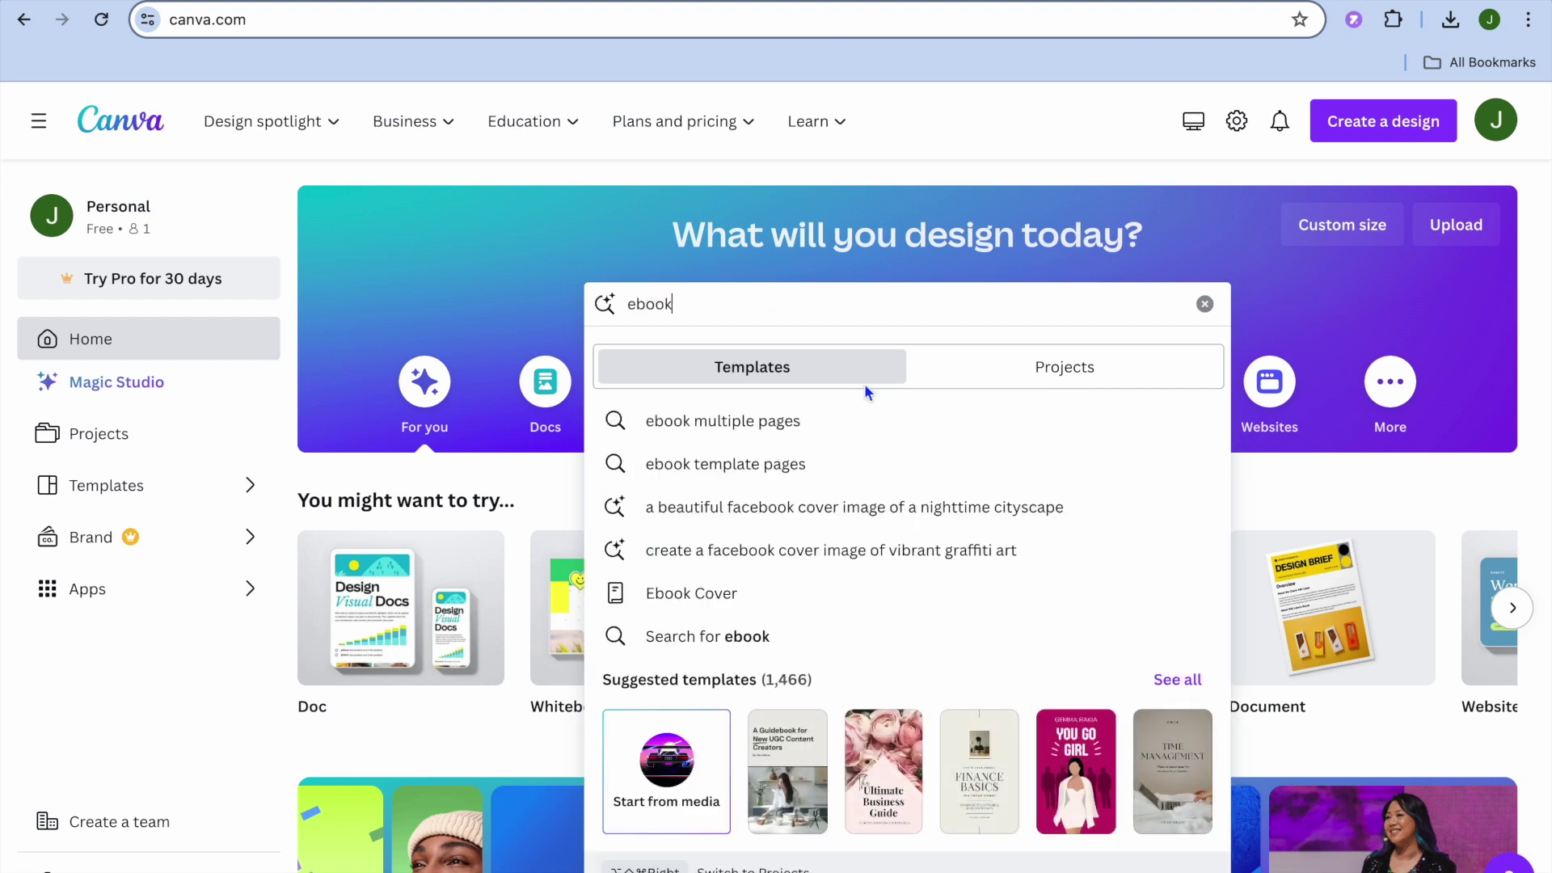
pyautogui.click(802, 428)
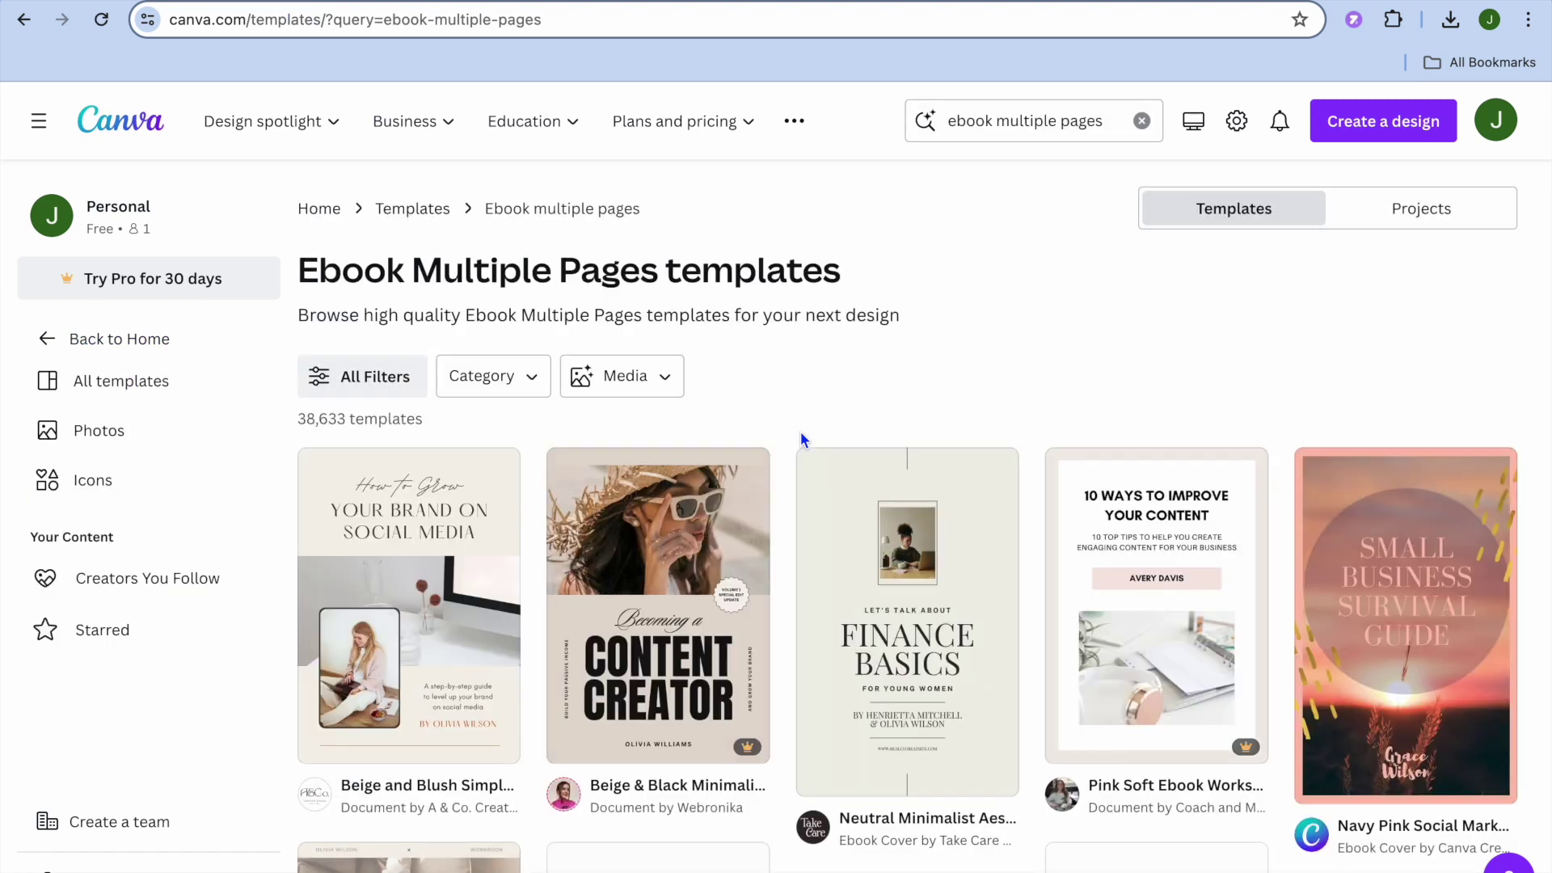
# - Browse the ebook templates and open the Neutral Minimalist Aesthetic "Finance Basics" template as an editable design
pyautogui.scroll(-4, 801, 434)
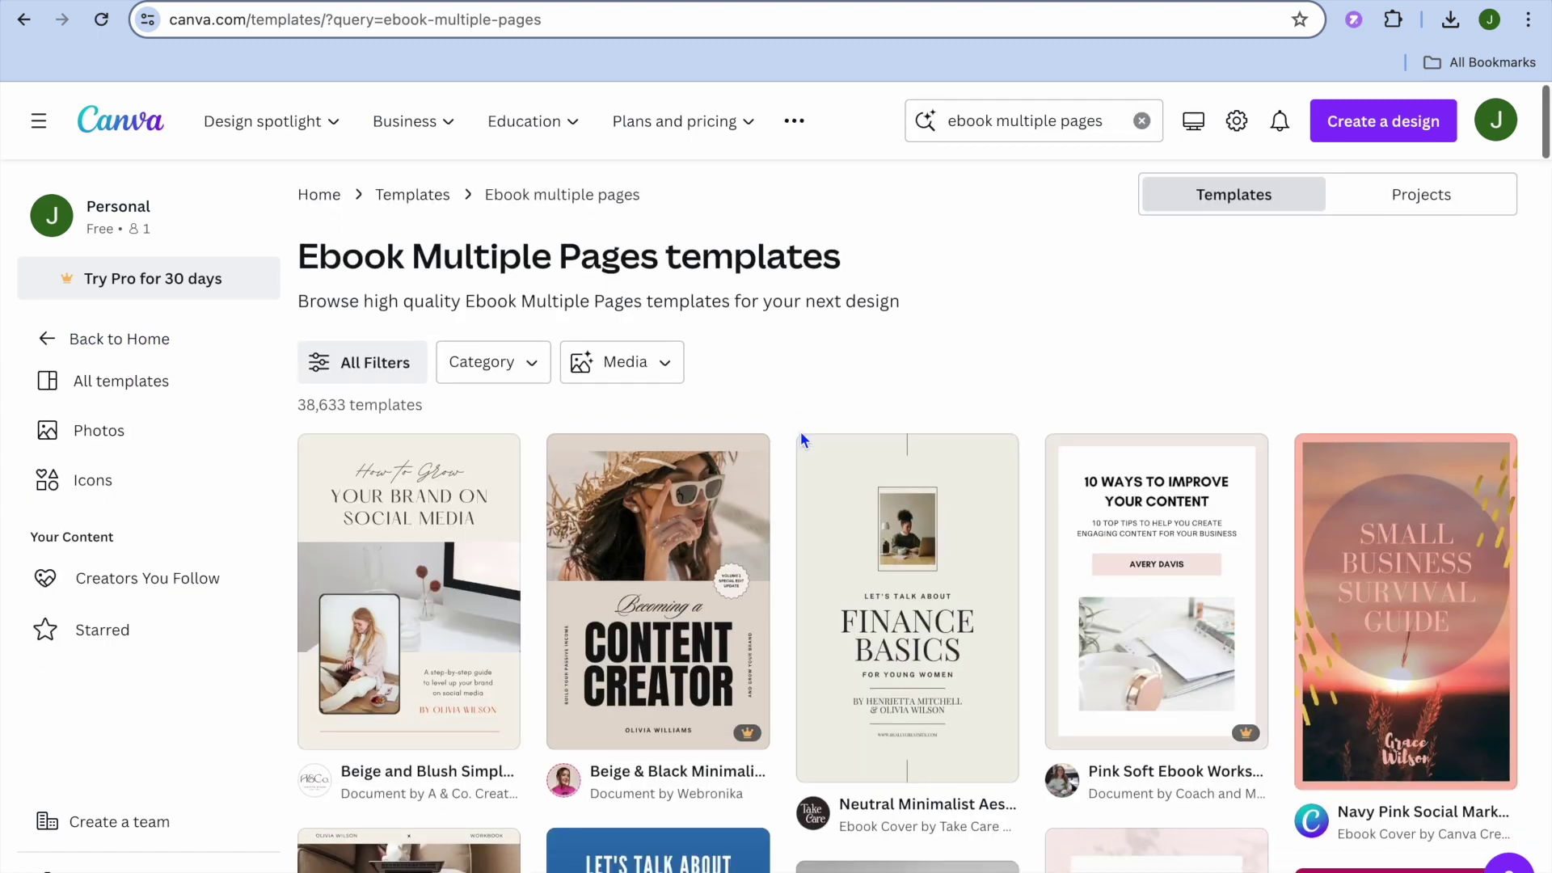
pyautogui.scroll(-4, 804, 438)
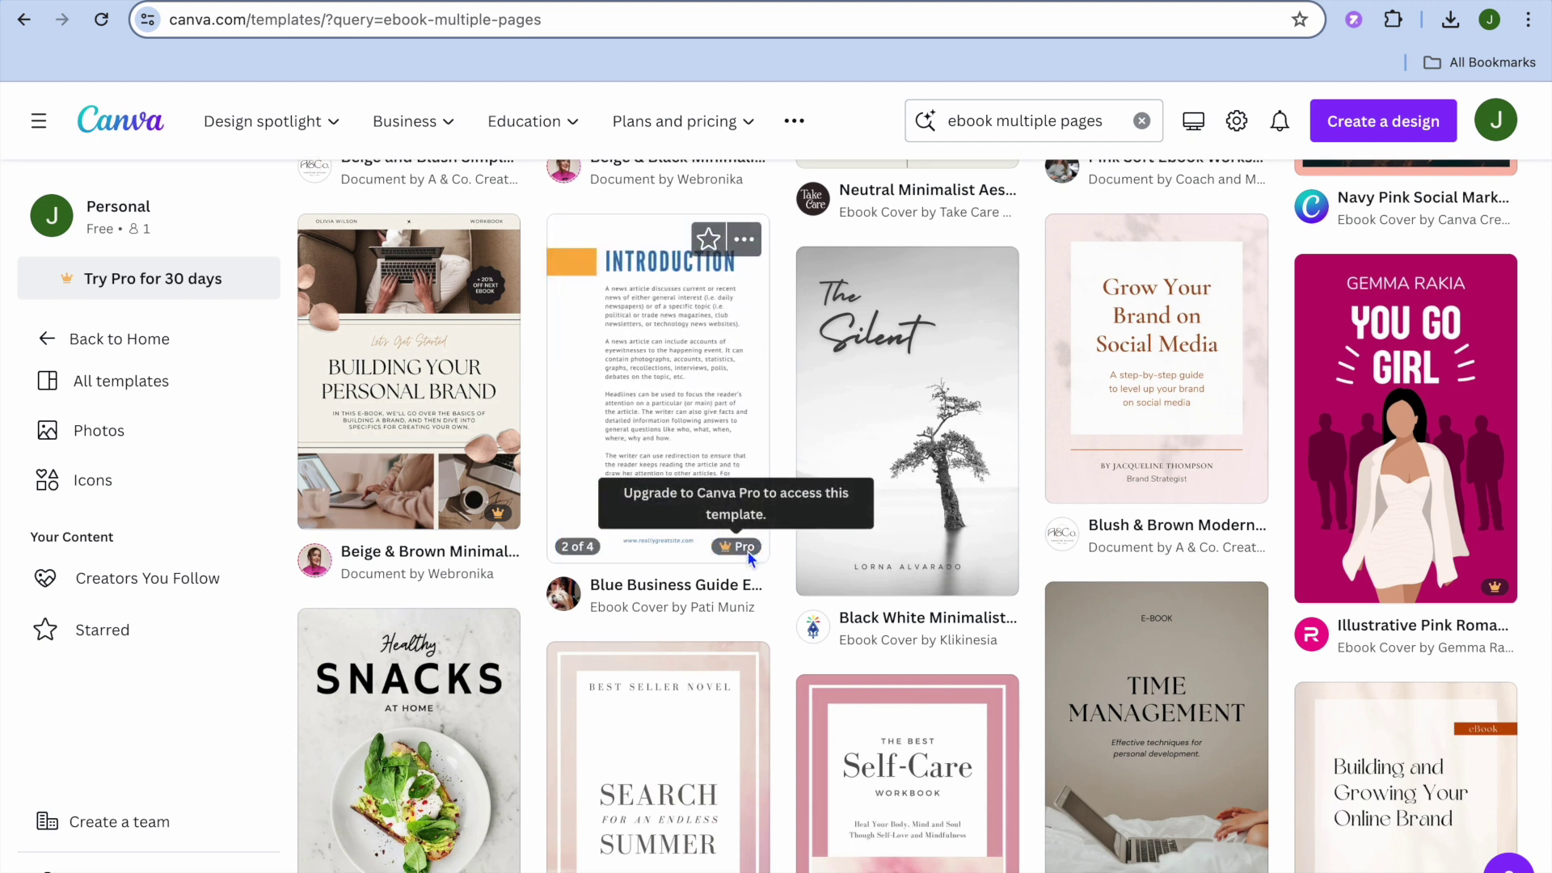
pyautogui.moveTo(909, 531)
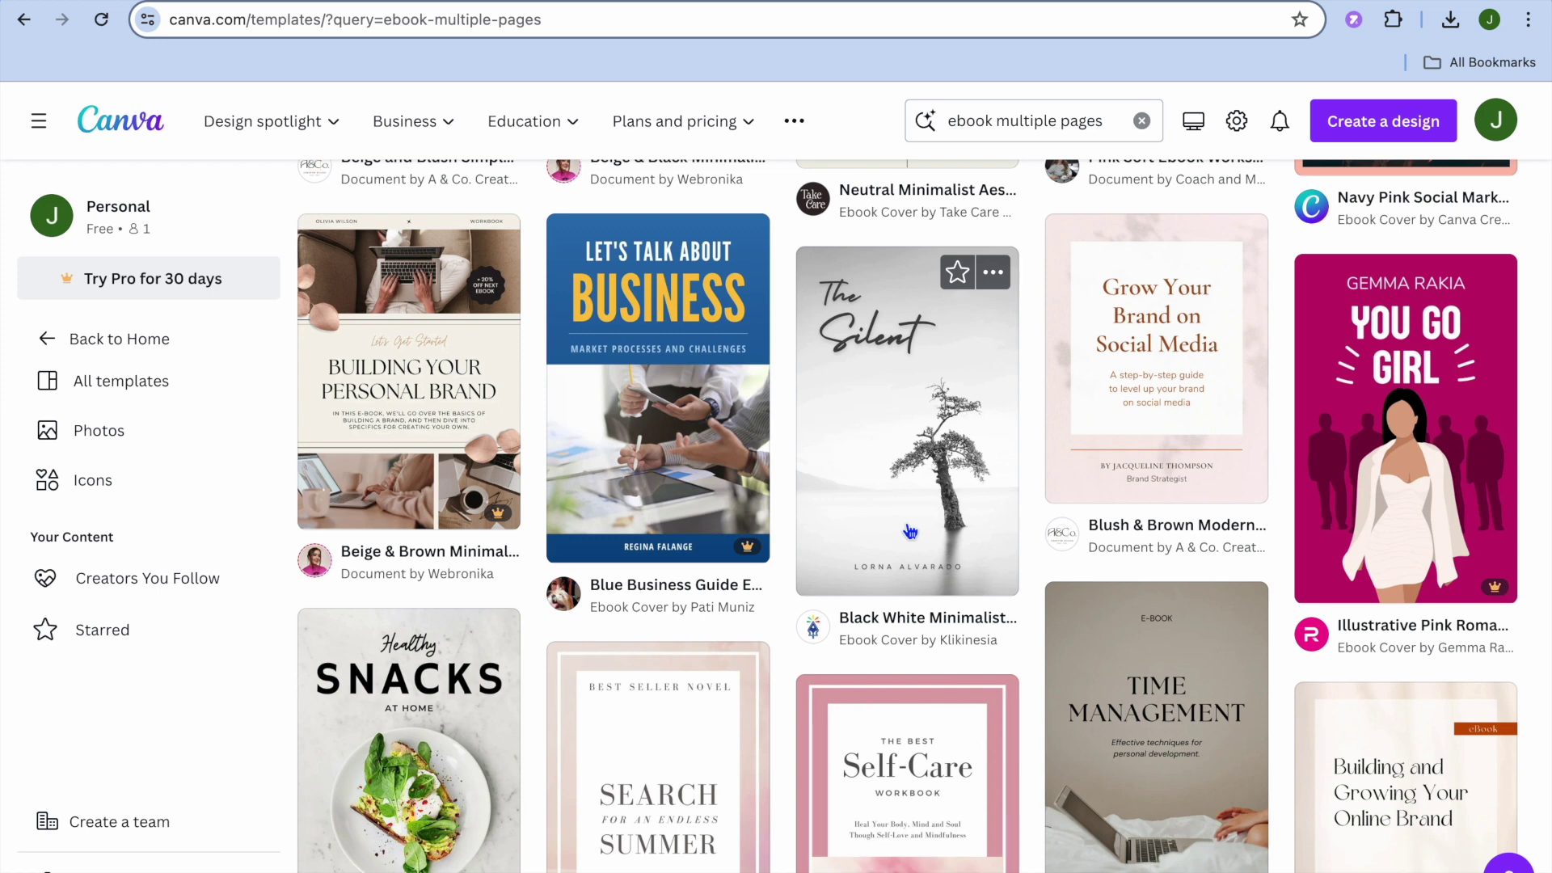
pyautogui.scroll(-3, 909, 531)
pyautogui.moveTo(1171, 496)
pyautogui.scroll(8, 1171, 496)
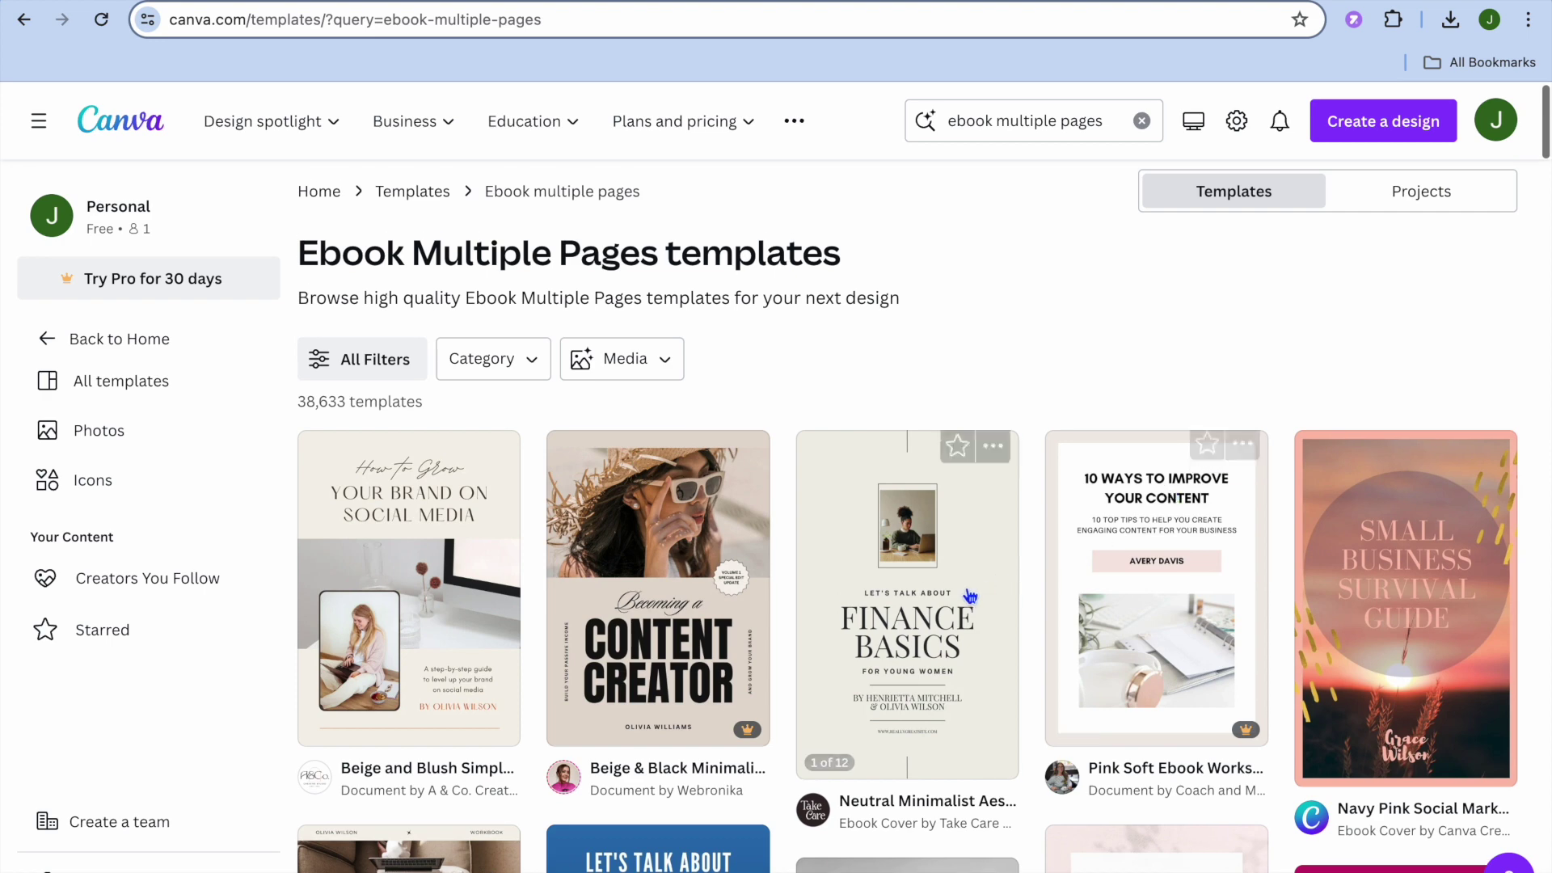
pyautogui.moveTo(969, 597)
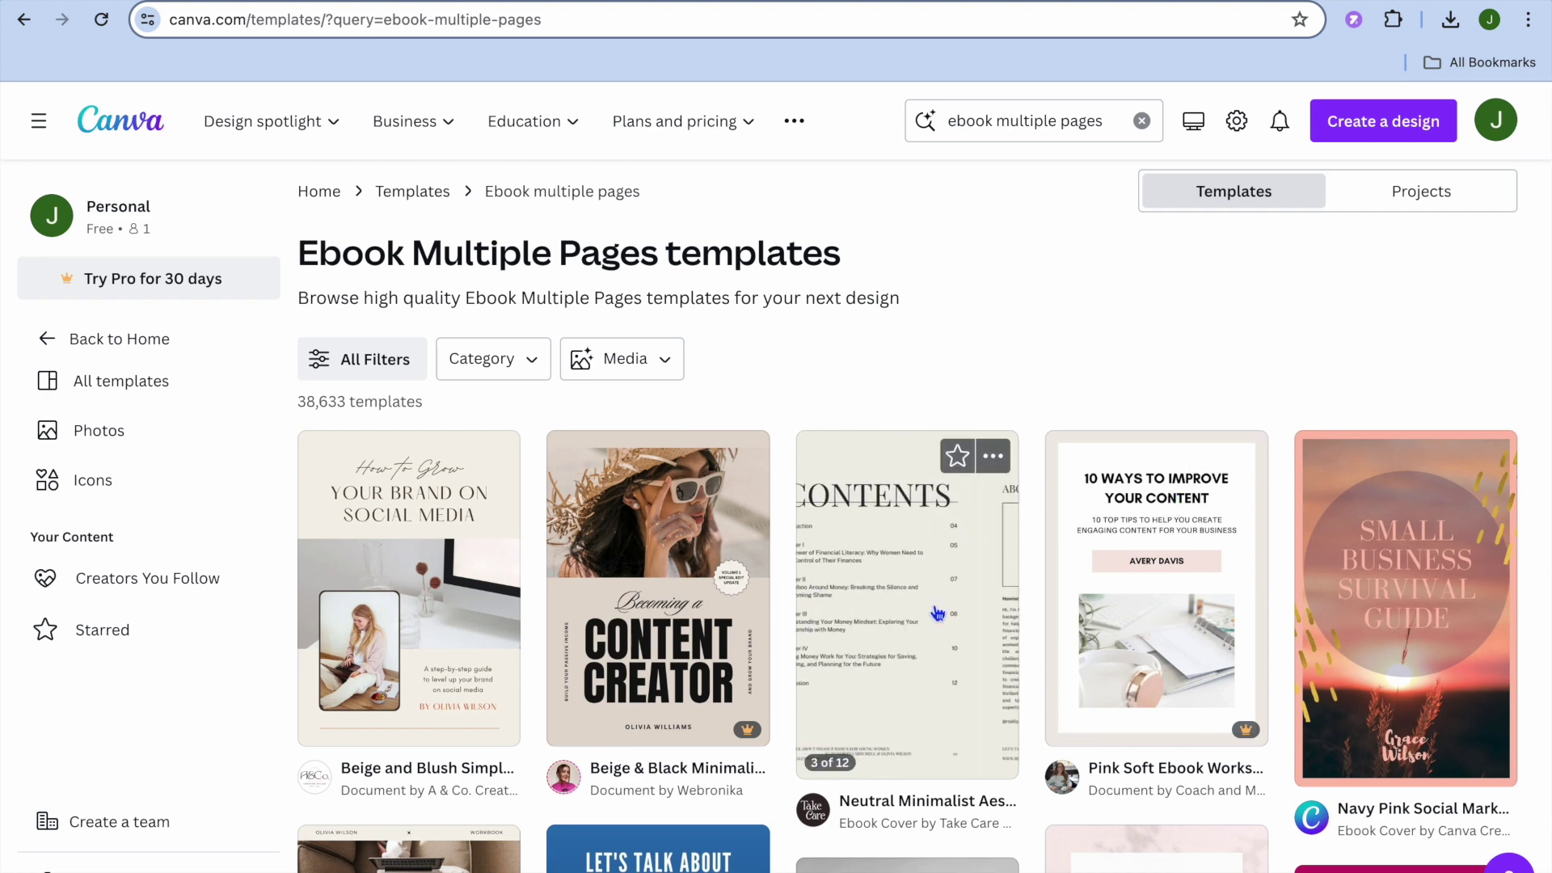
pyautogui.click(933, 609)
pyautogui.click(1170, 390)
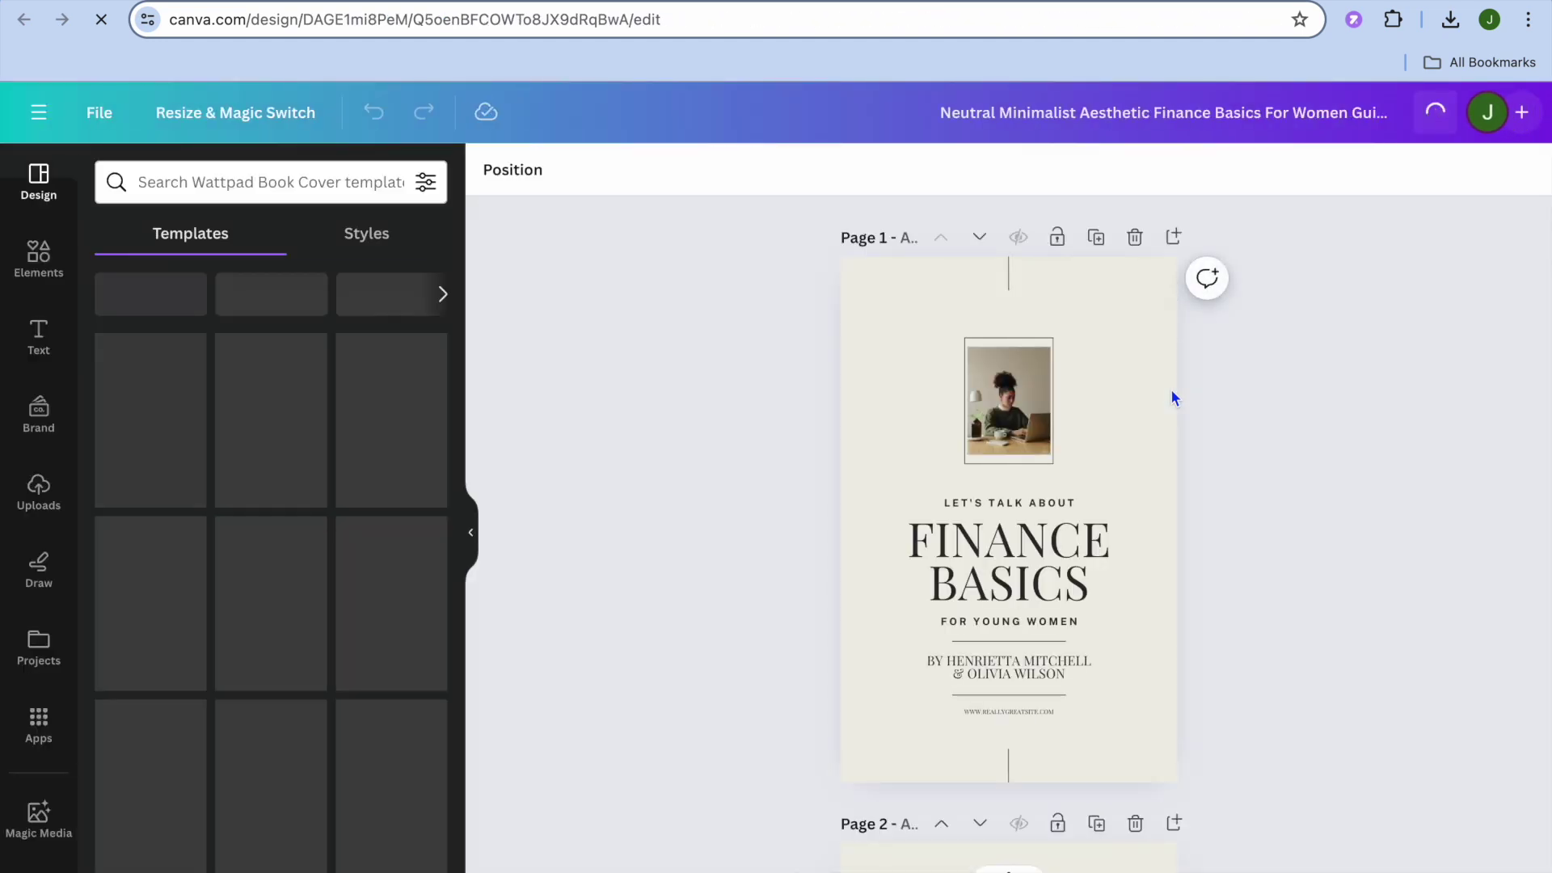
# - Look through the ebook's first pages and download all 12 pages as PDF Print
pyautogui.scroll(-4, 882, 453)
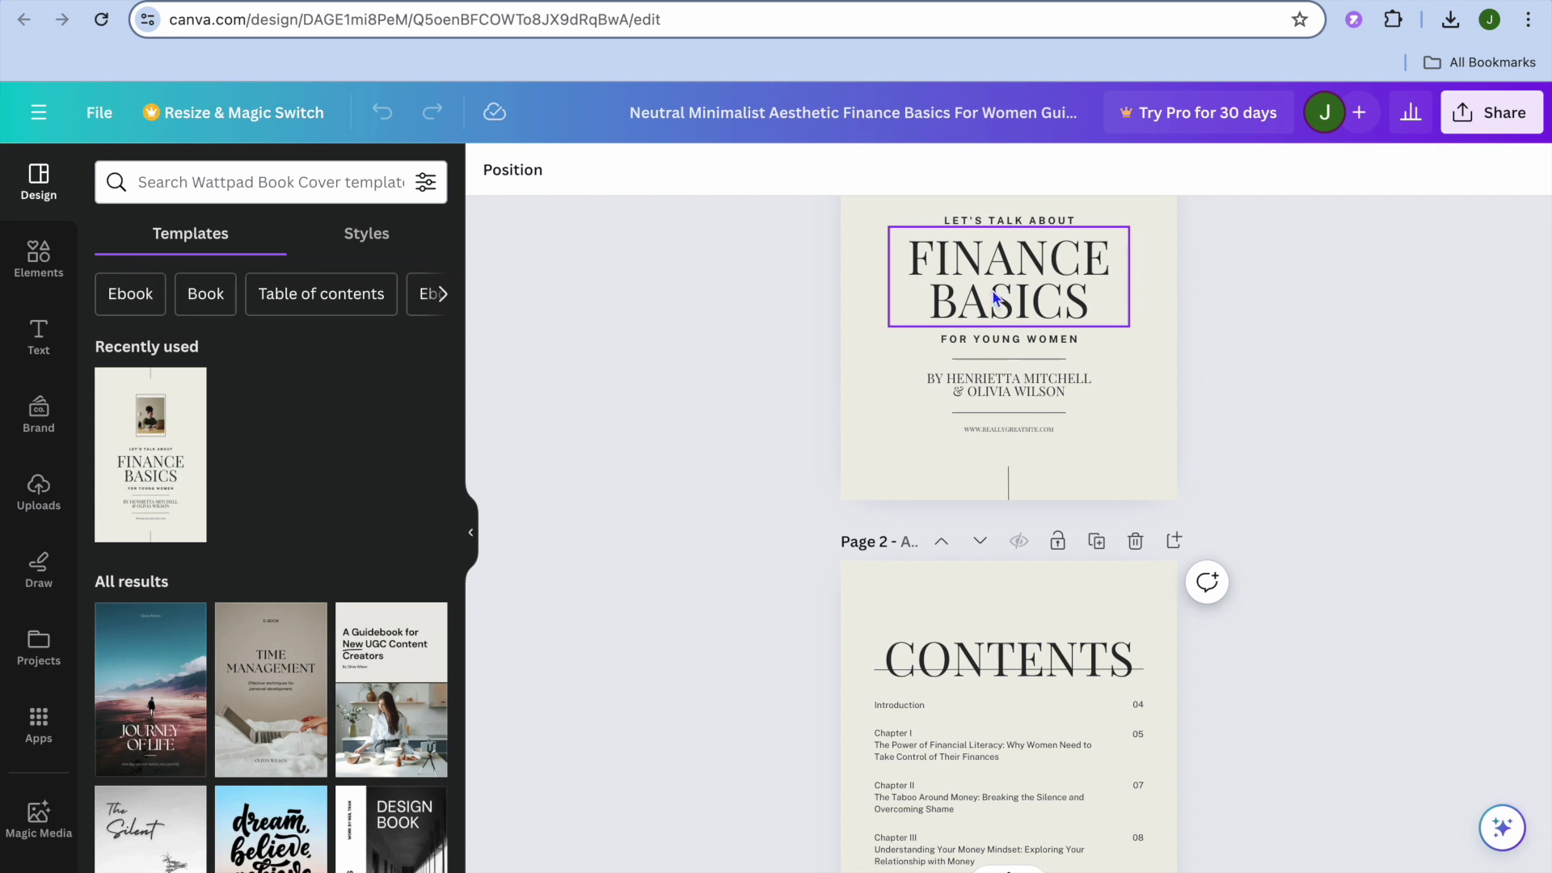
pyautogui.scroll(-3, 964, 690)
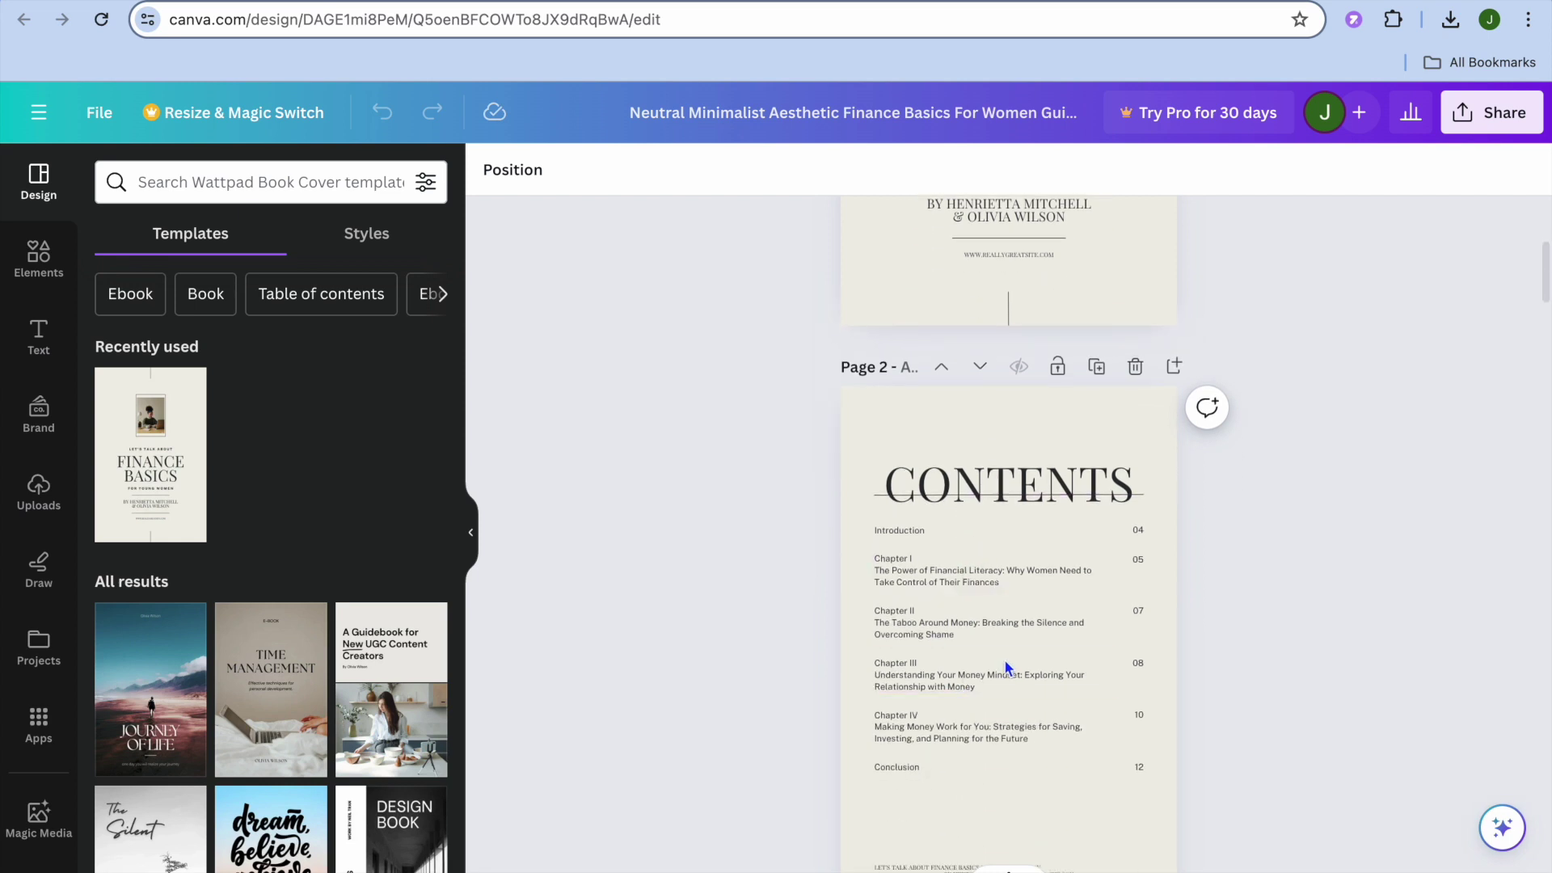
pyautogui.scroll(-10, 979, 558)
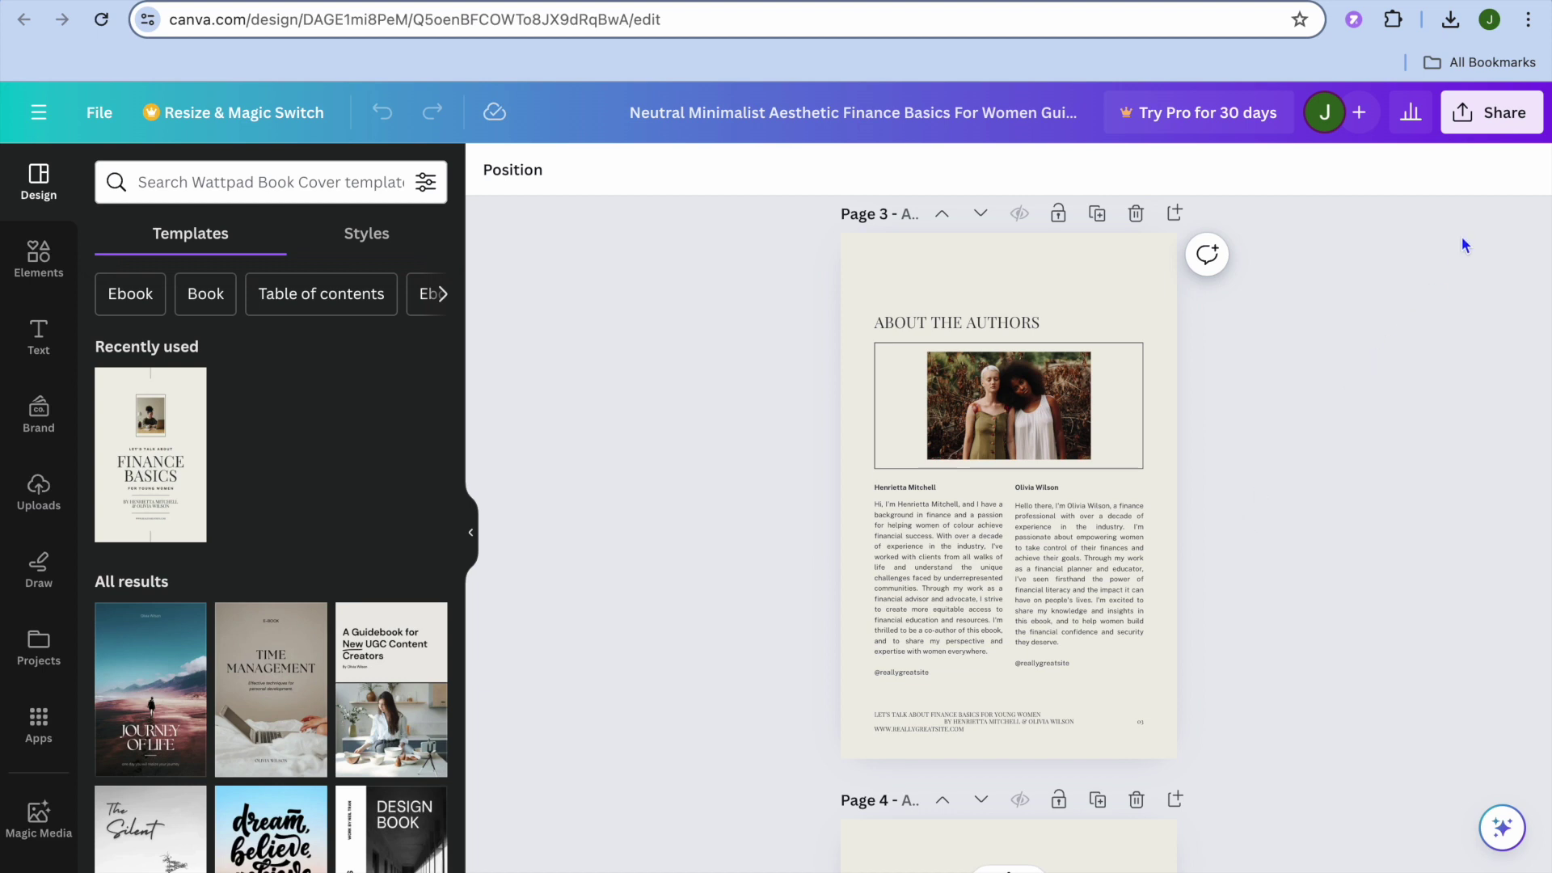
pyautogui.click(1469, 128)
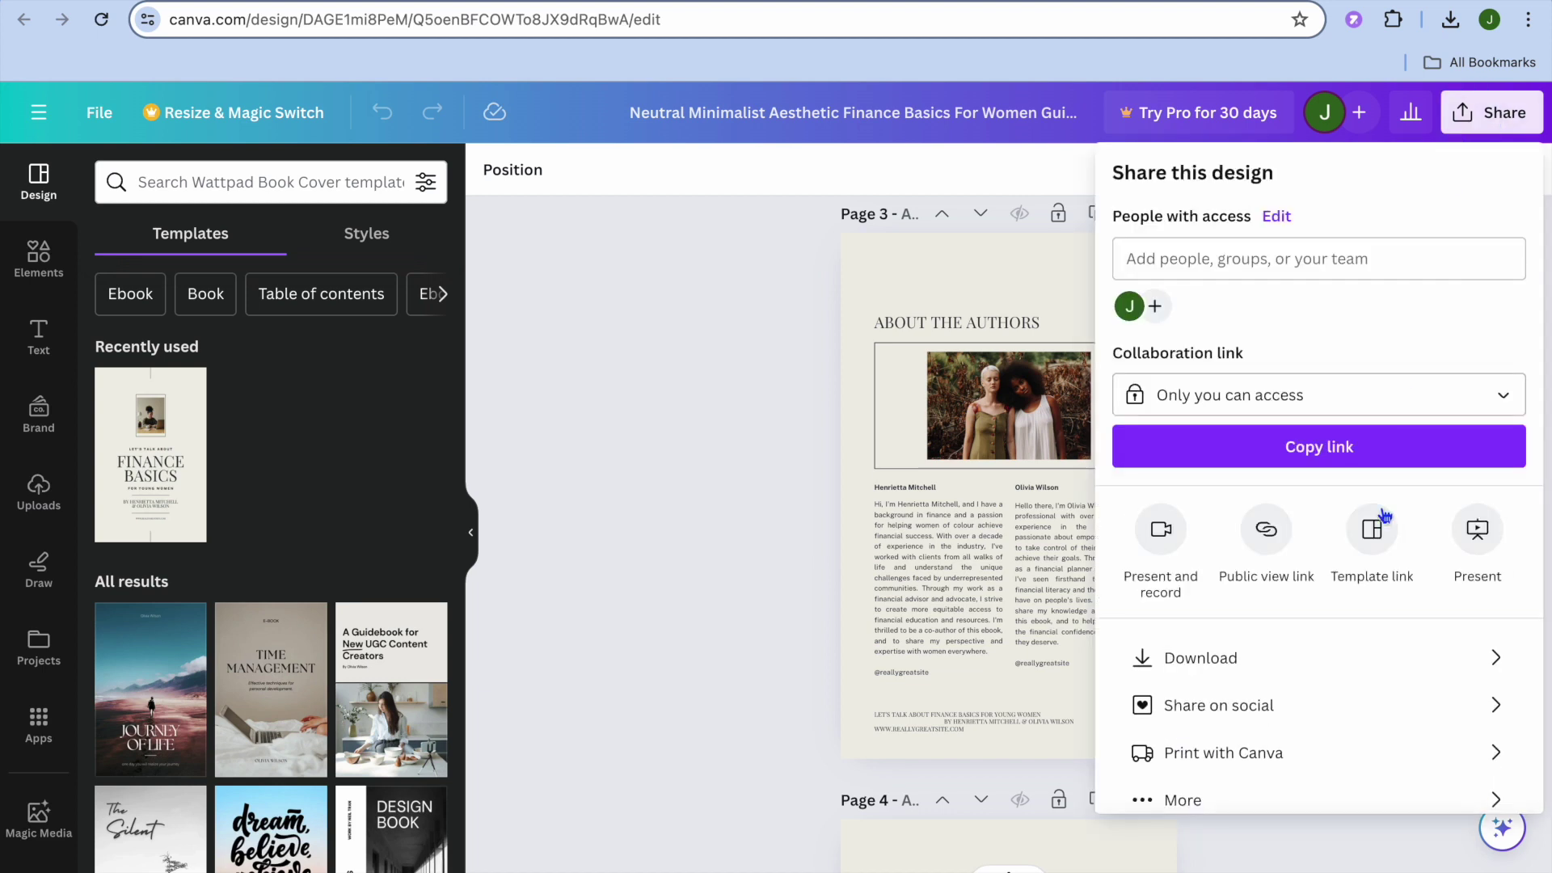
pyautogui.click(1354, 667)
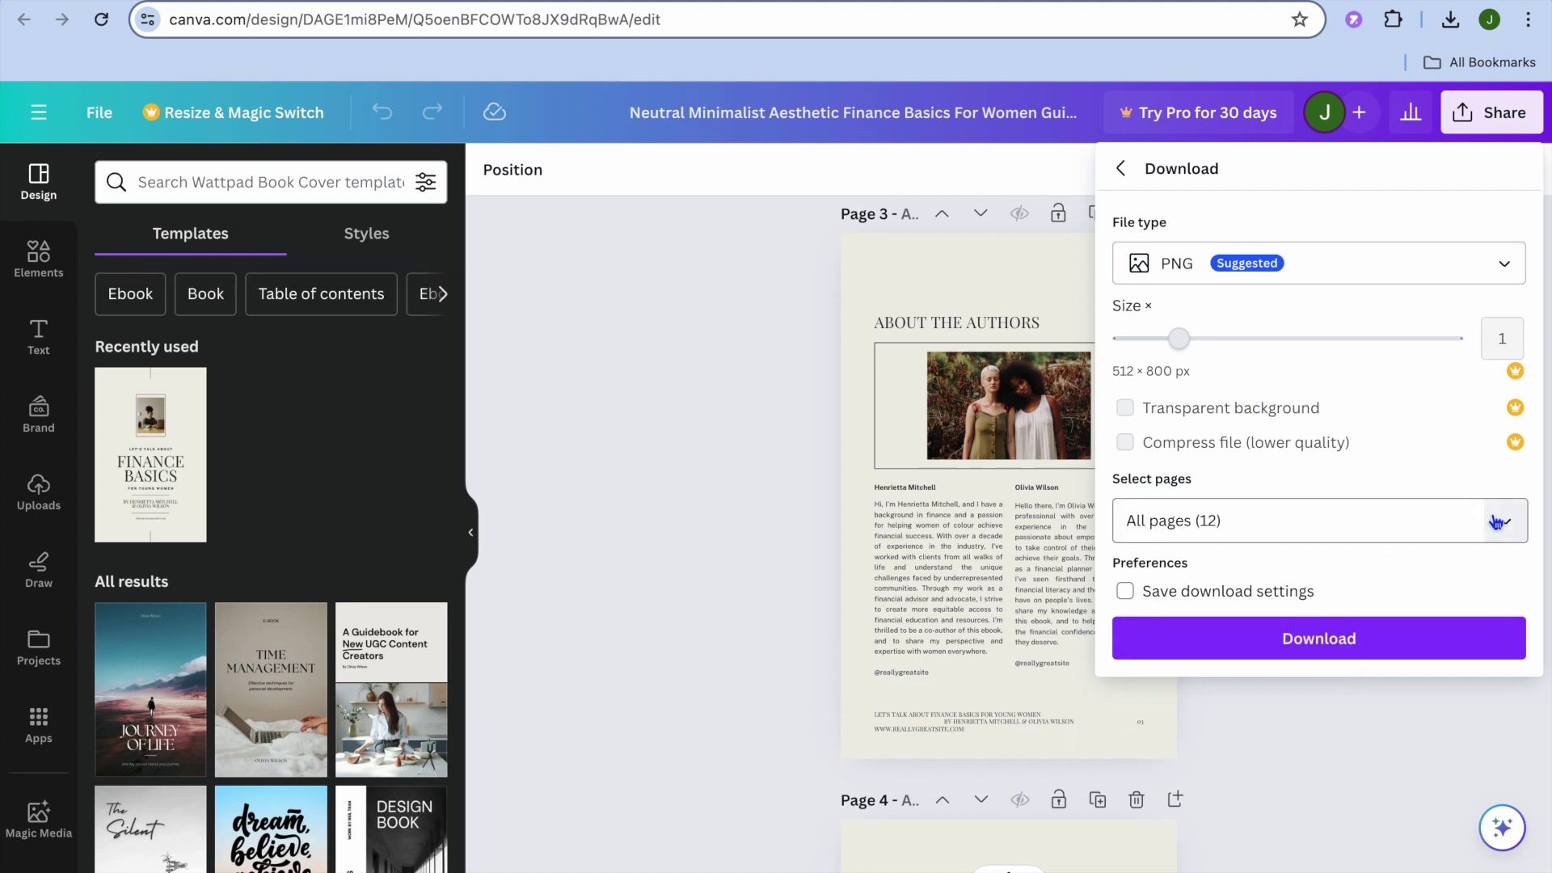
pyautogui.click(1501, 267)
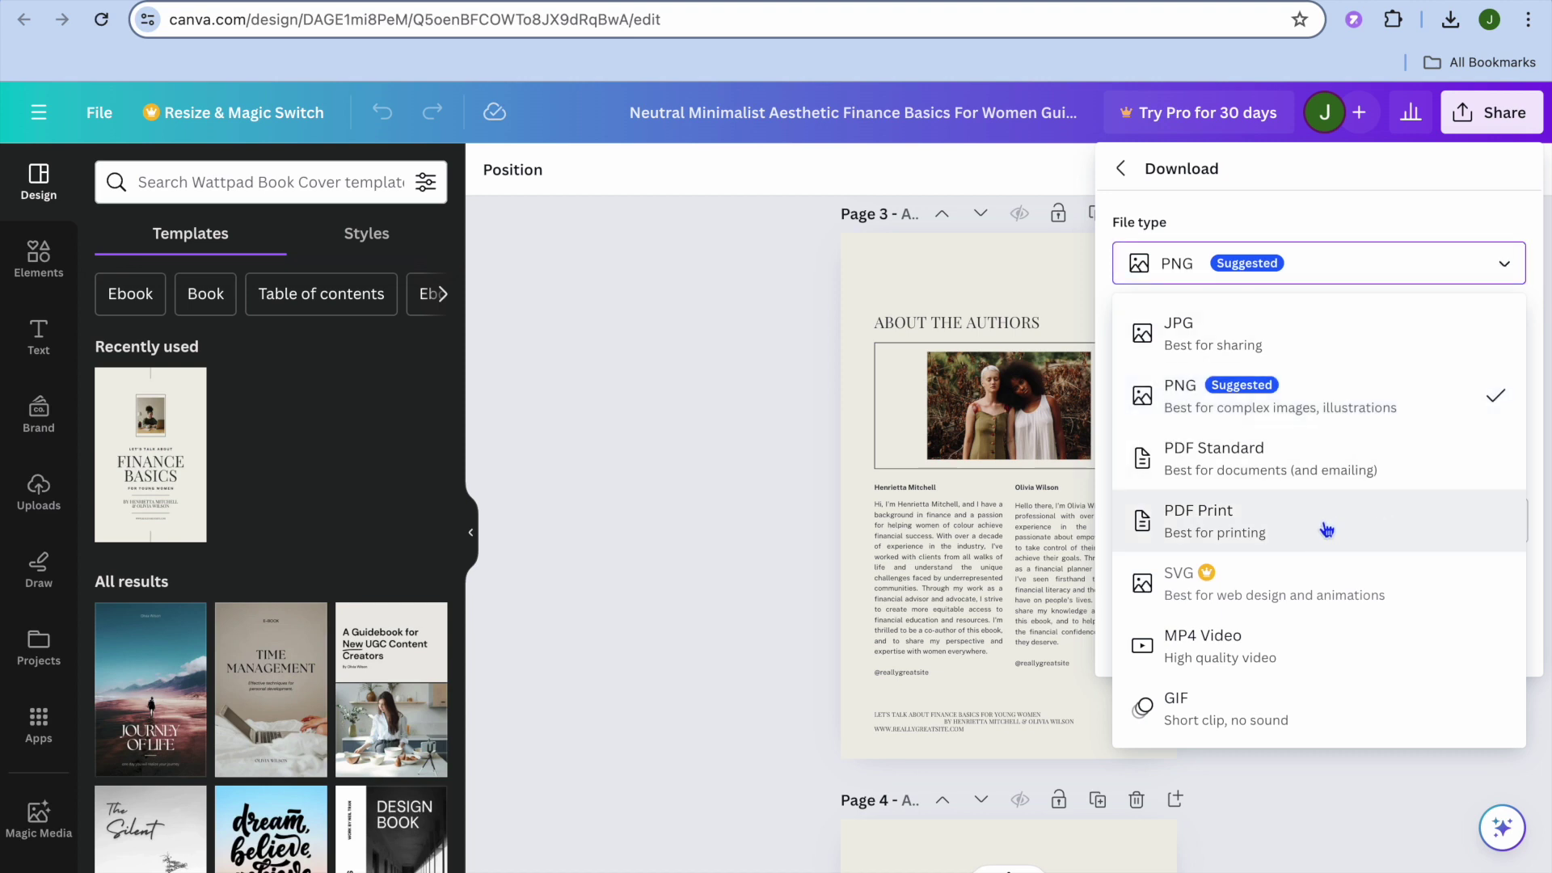
pyautogui.click(1300, 533)
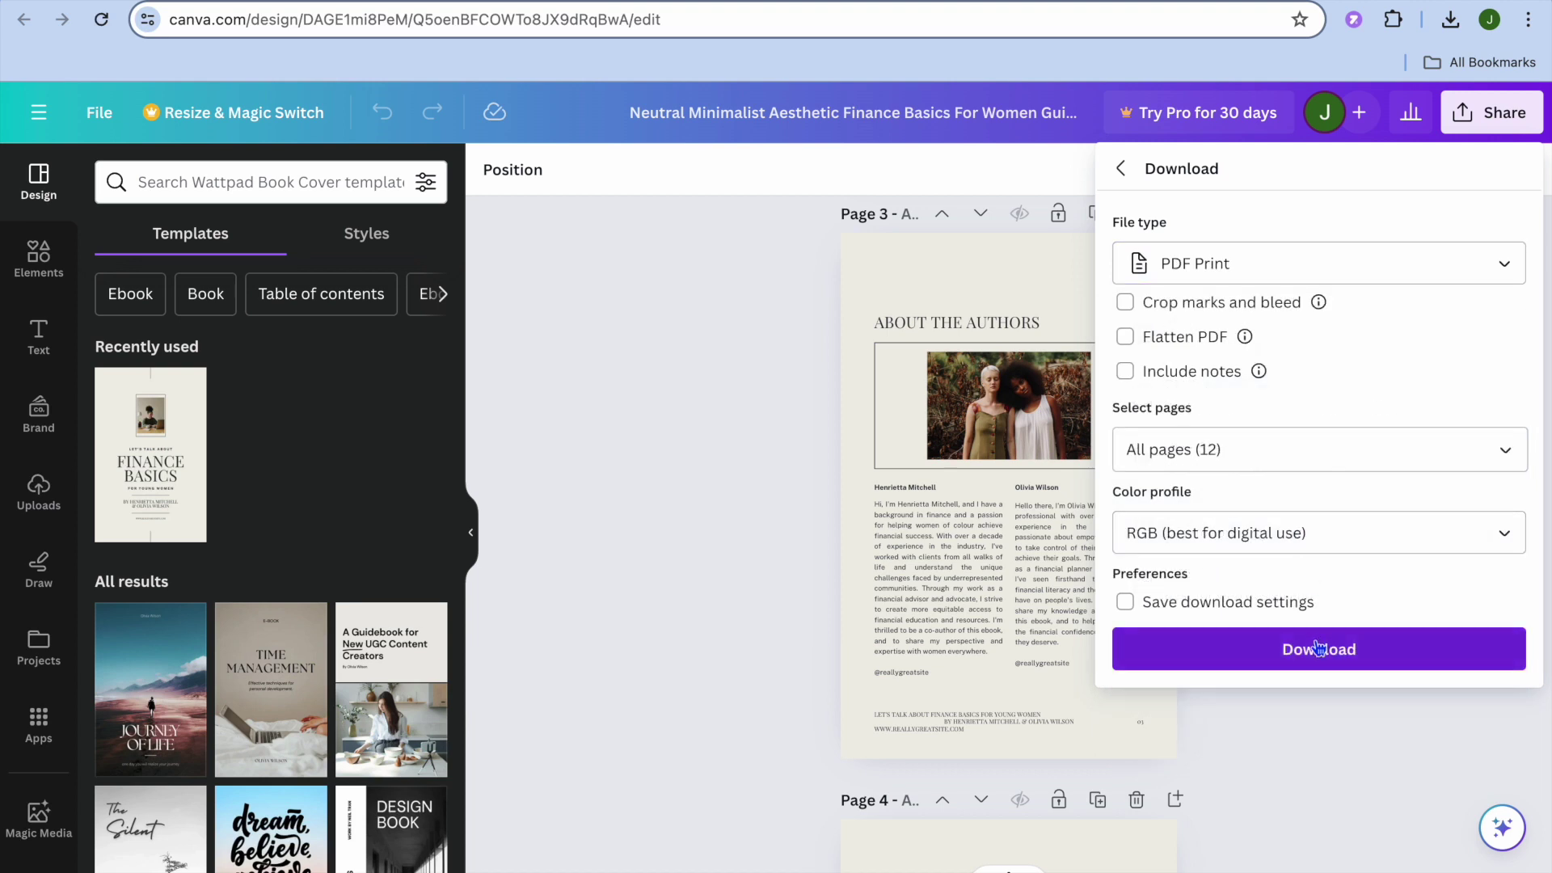
pyautogui.click(1307, 653)
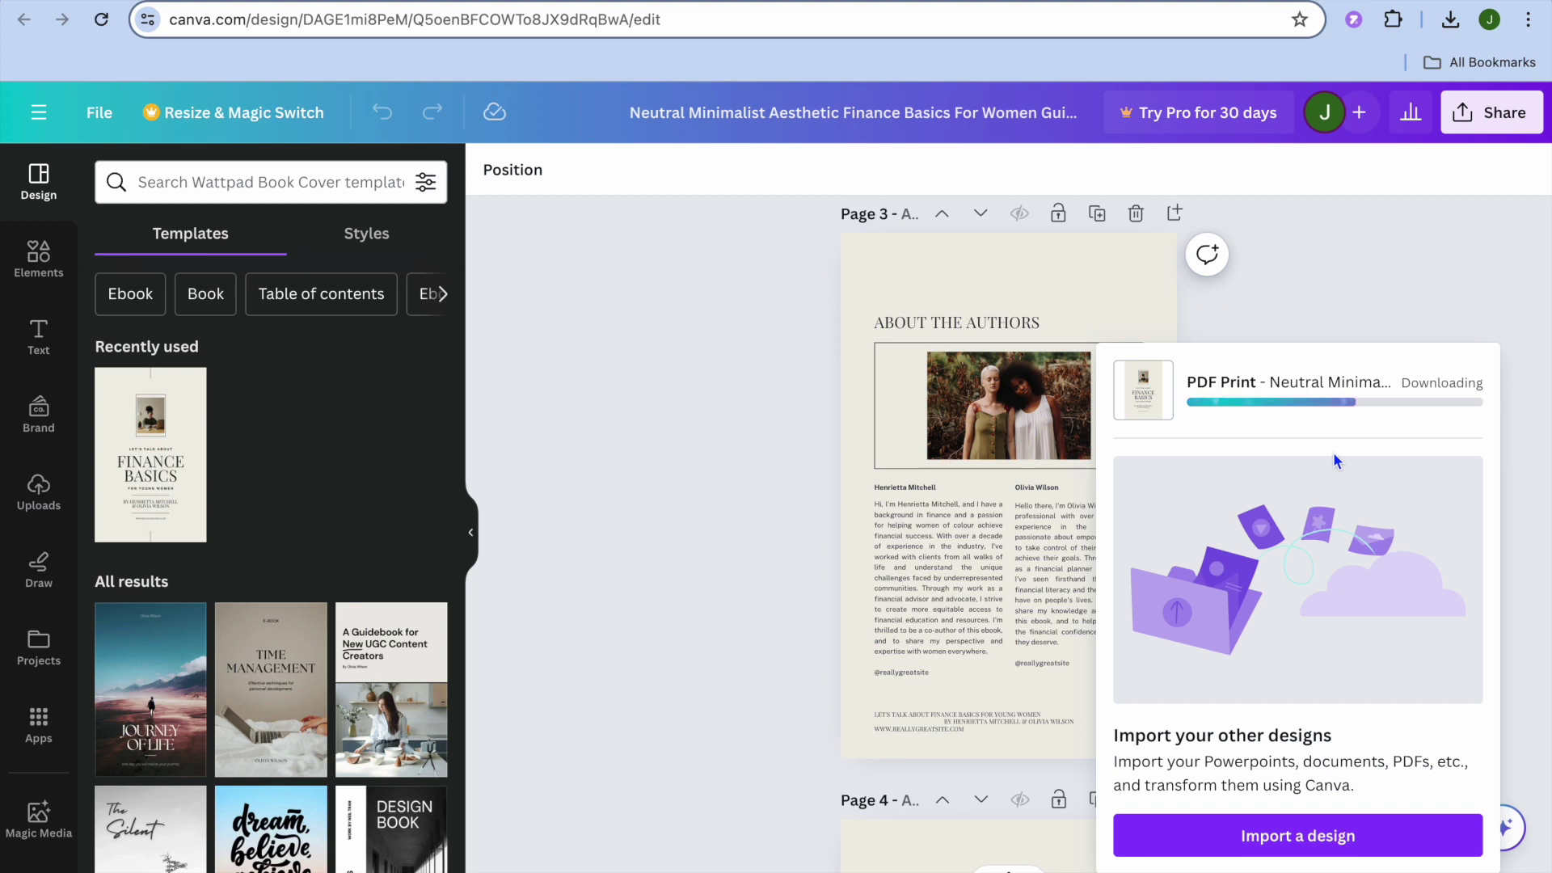
# - Download only page 1 of the ebook design as a PNG at size 1
pyautogui.click(1502, 117)
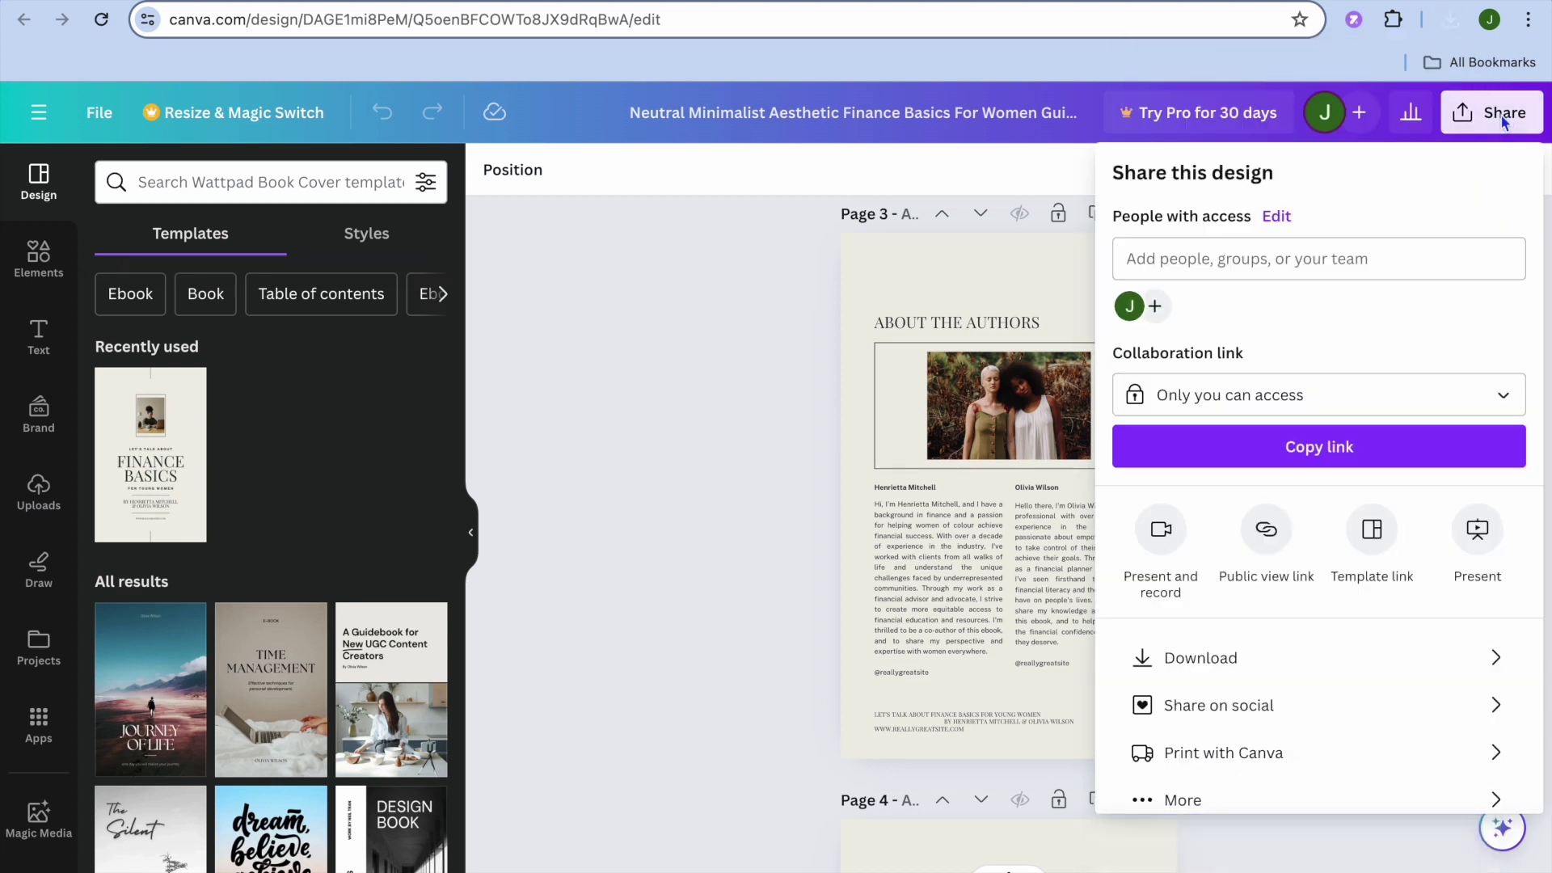
pyautogui.click(1348, 661)
pyautogui.click(1510, 523)
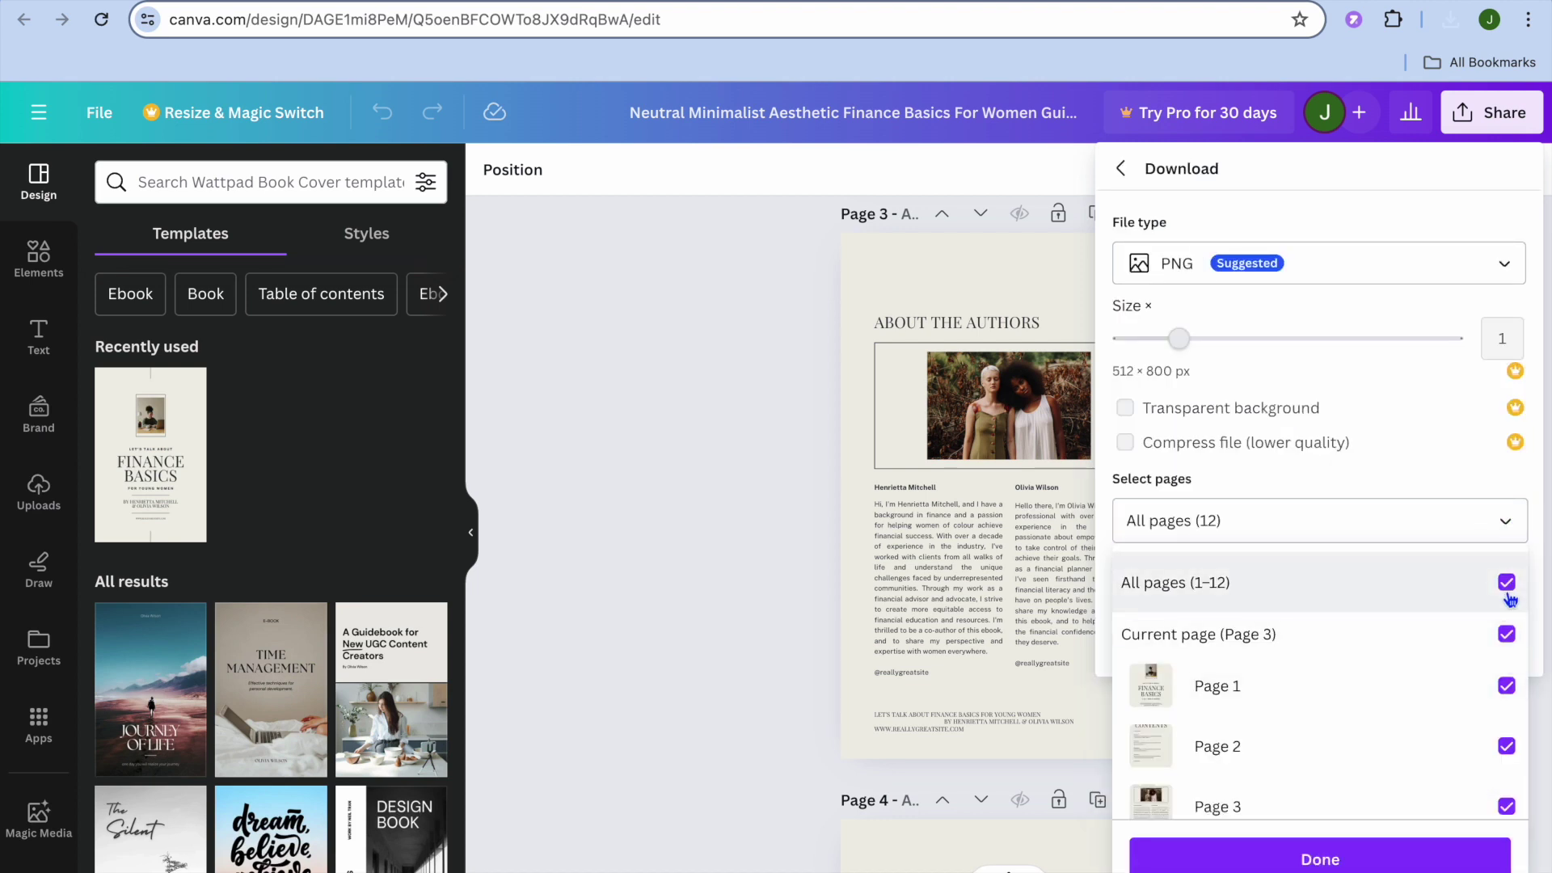
pyautogui.click(1507, 585)
pyautogui.click(1505, 685)
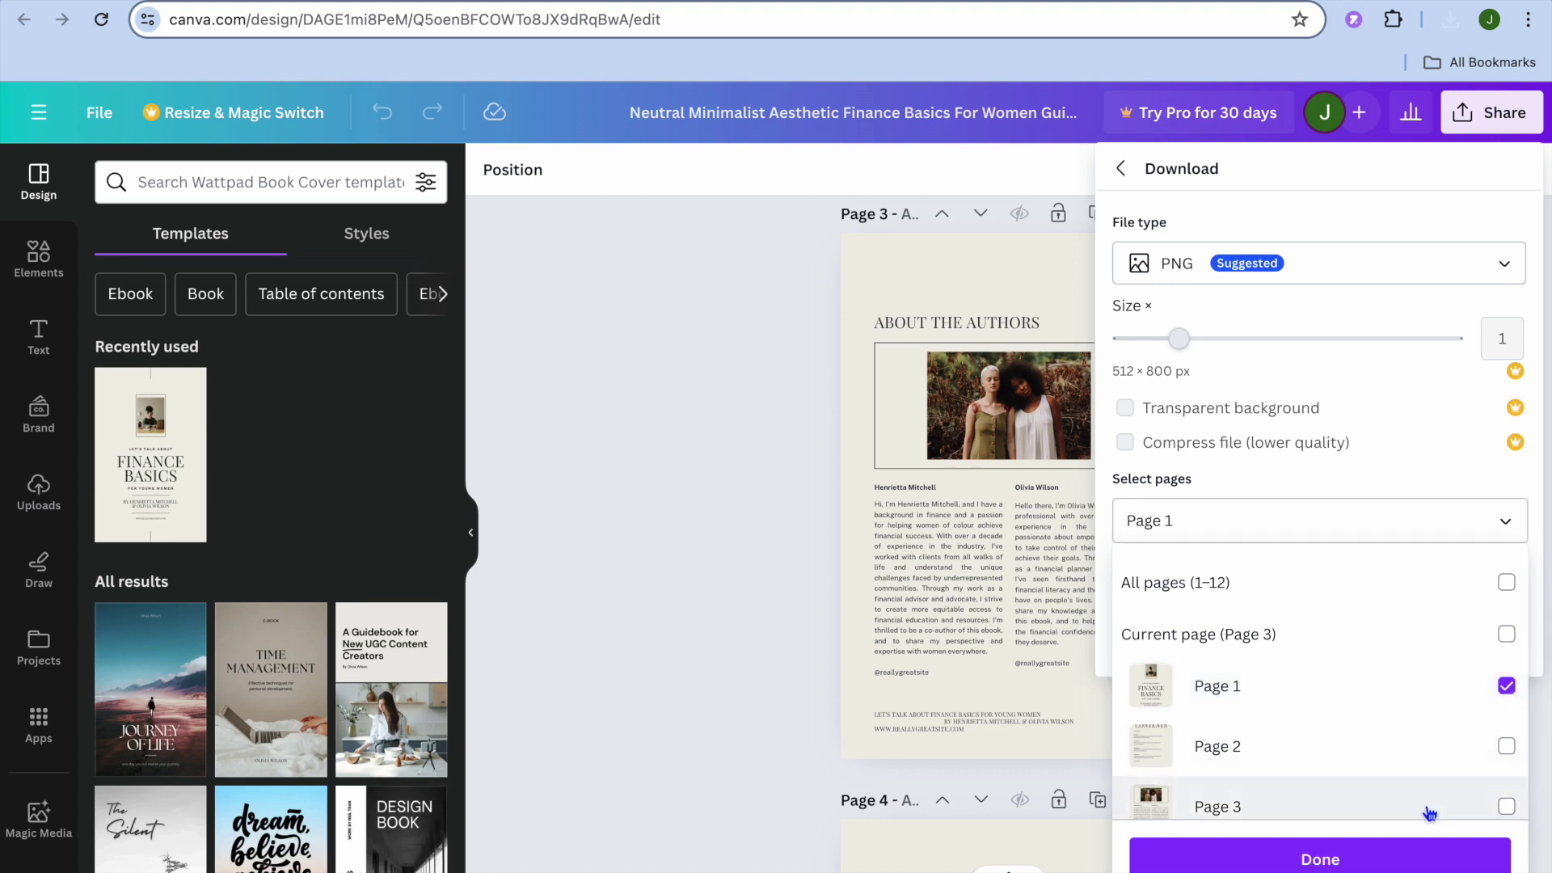
pyautogui.click(1366, 863)
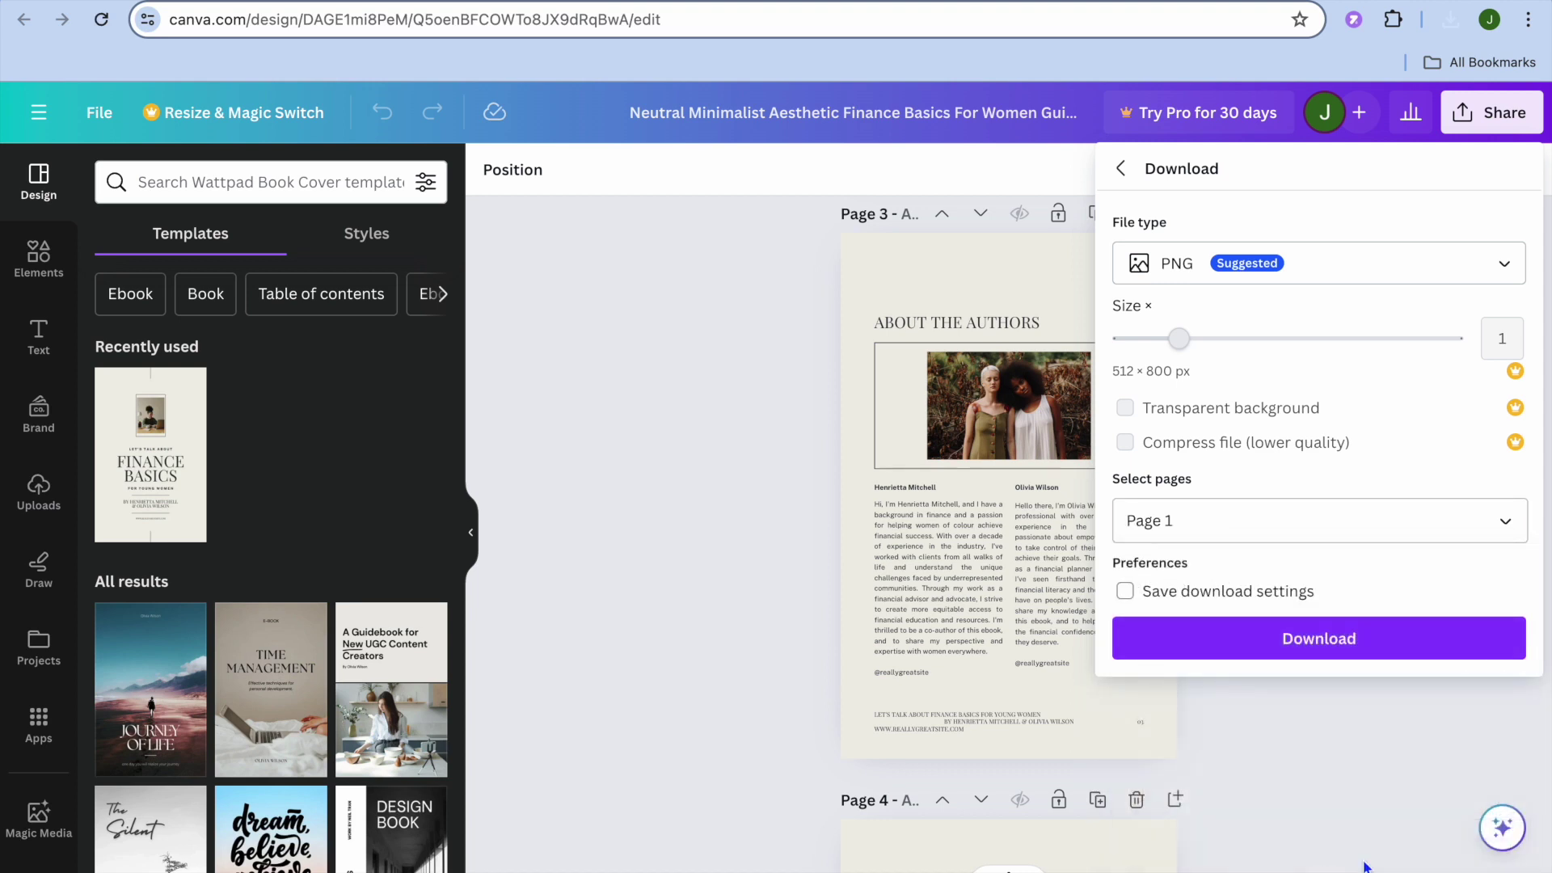
pyautogui.click(1345, 651)
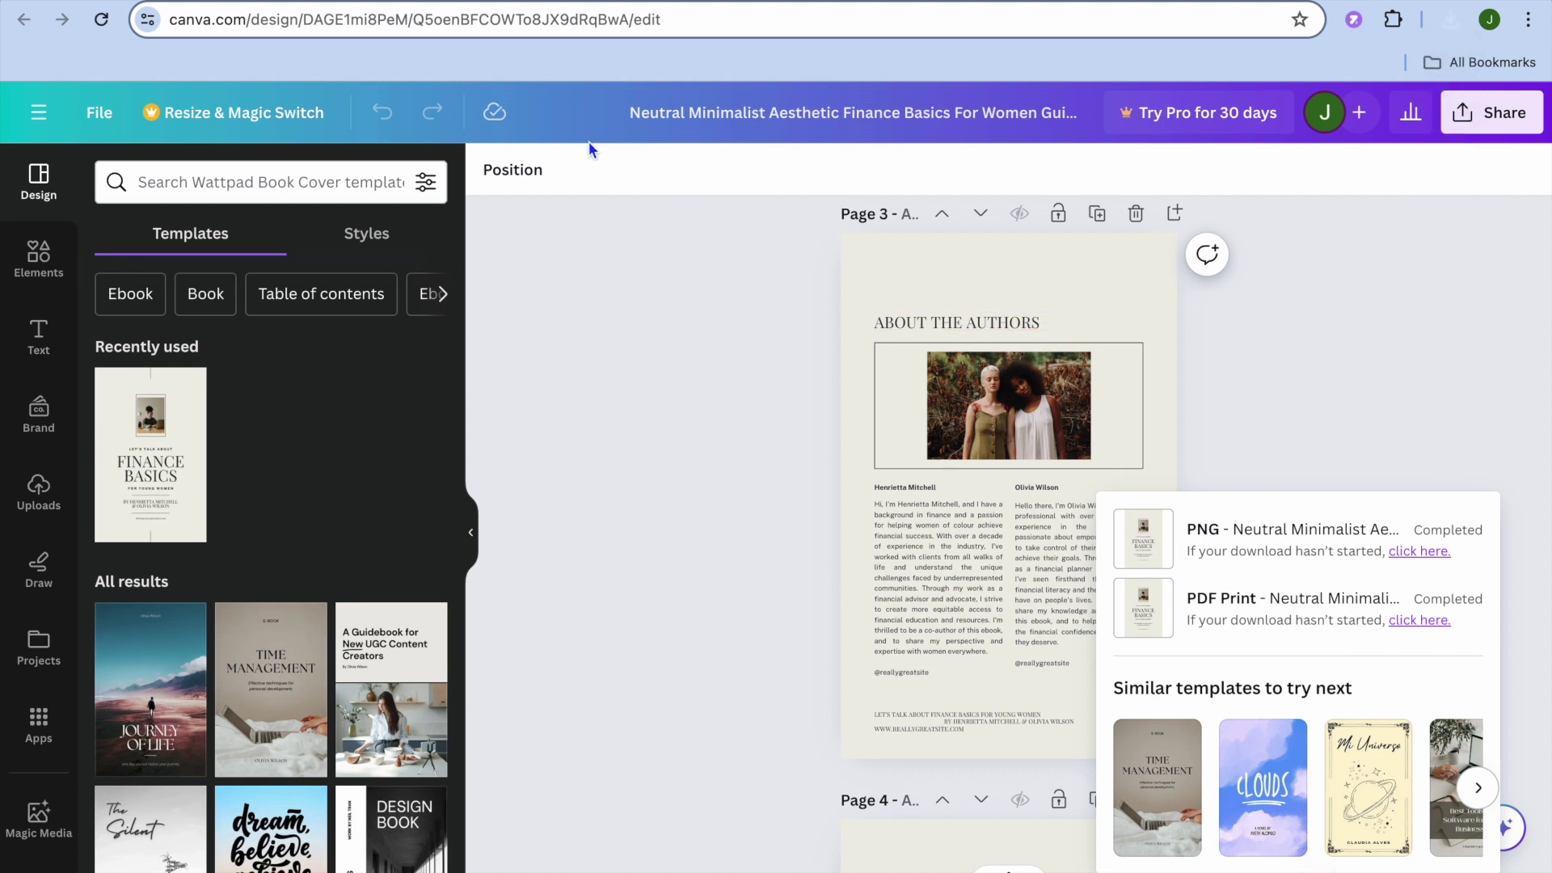
# - Switch to Gumroad, upload "Neutral Minimalist Aesthetic Finance Basics For Women Guide Ebook Cover.png" from Downloads as the product cover and check its preview
pyautogui.click(212, 7)
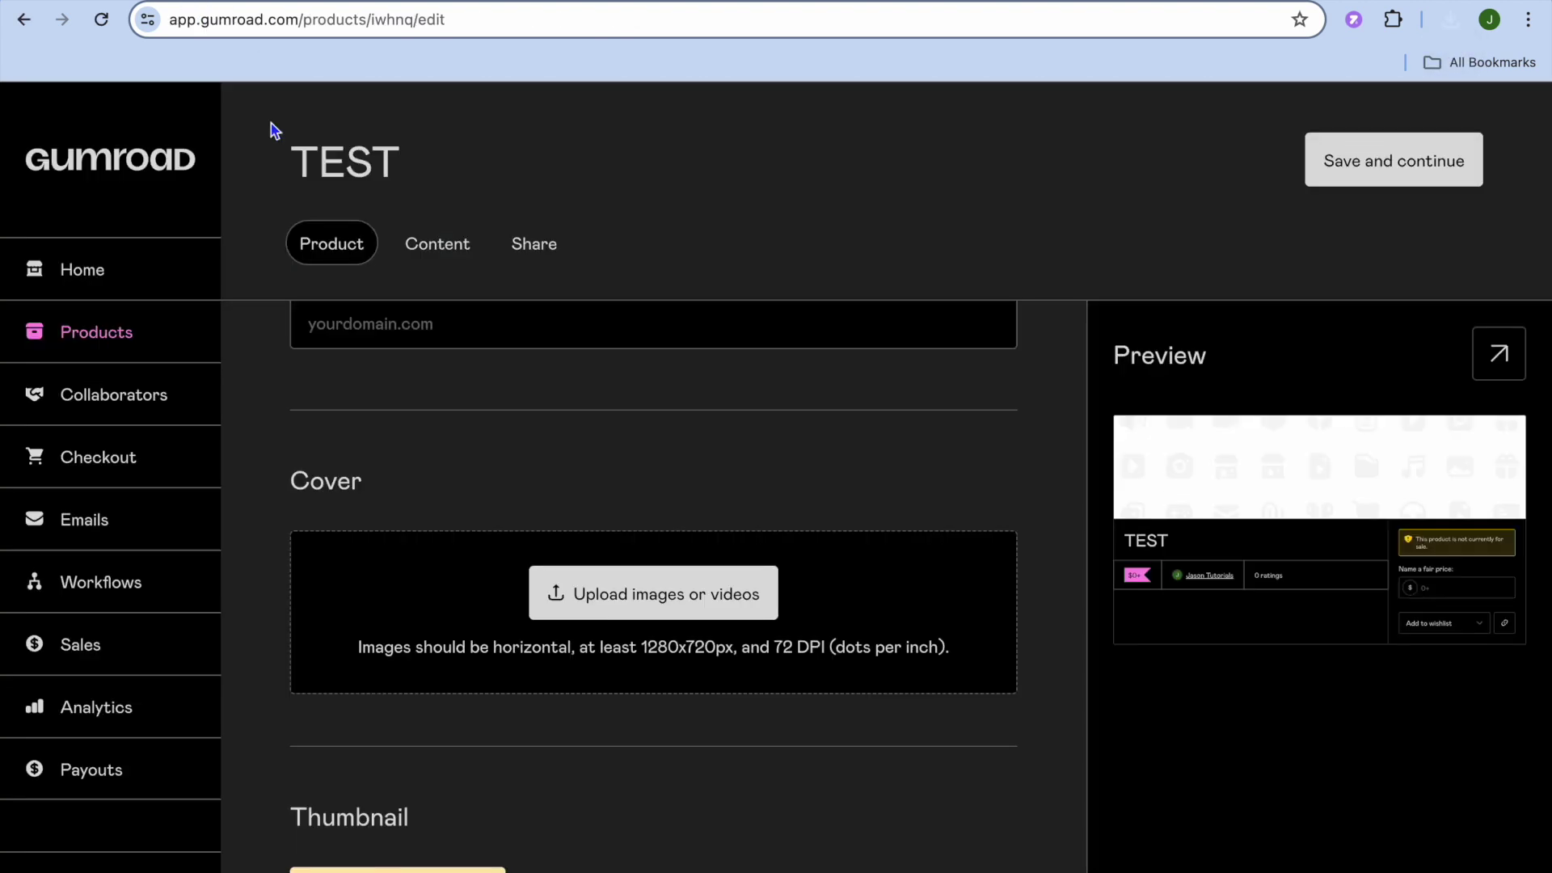
pyautogui.scroll(-1, 434, 468)
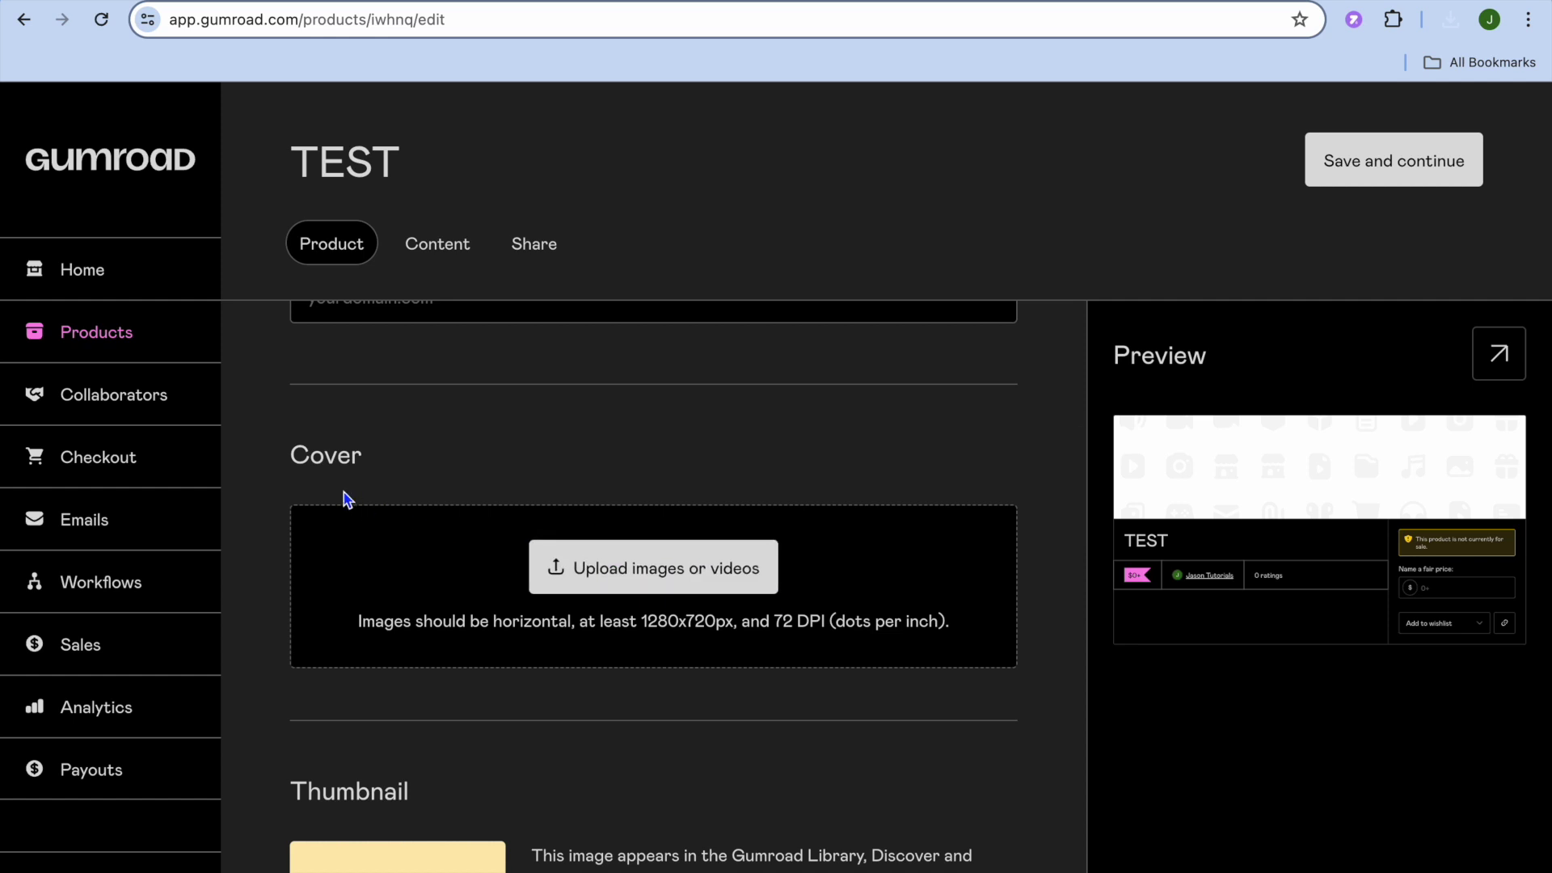
pyautogui.click(627, 574)
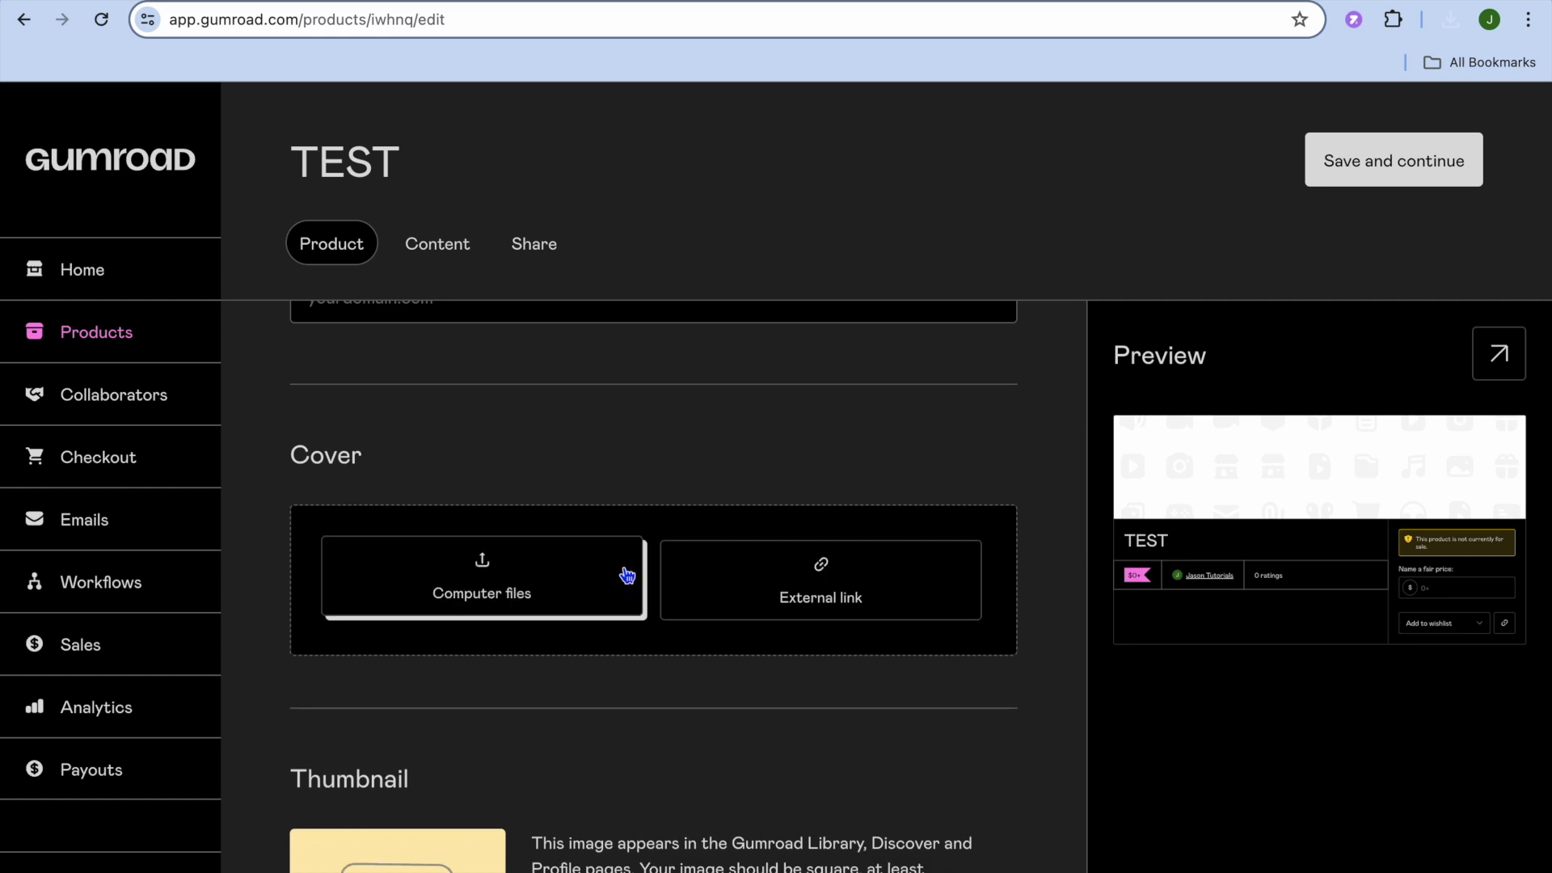
pyautogui.click(543, 589)
pyautogui.click(488, 346)
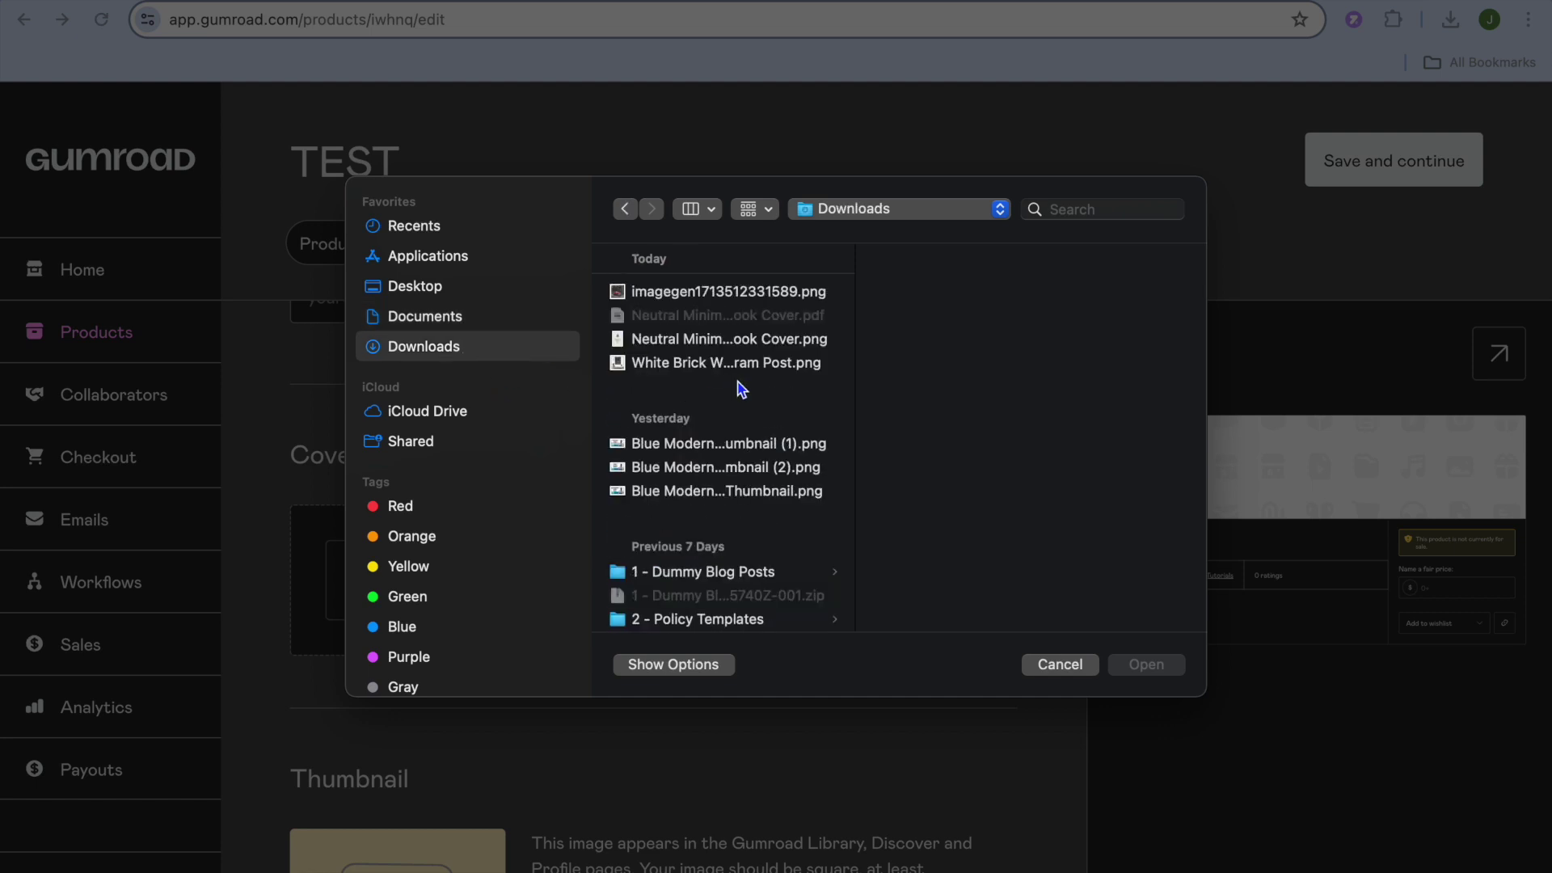
pyautogui.click(733, 340)
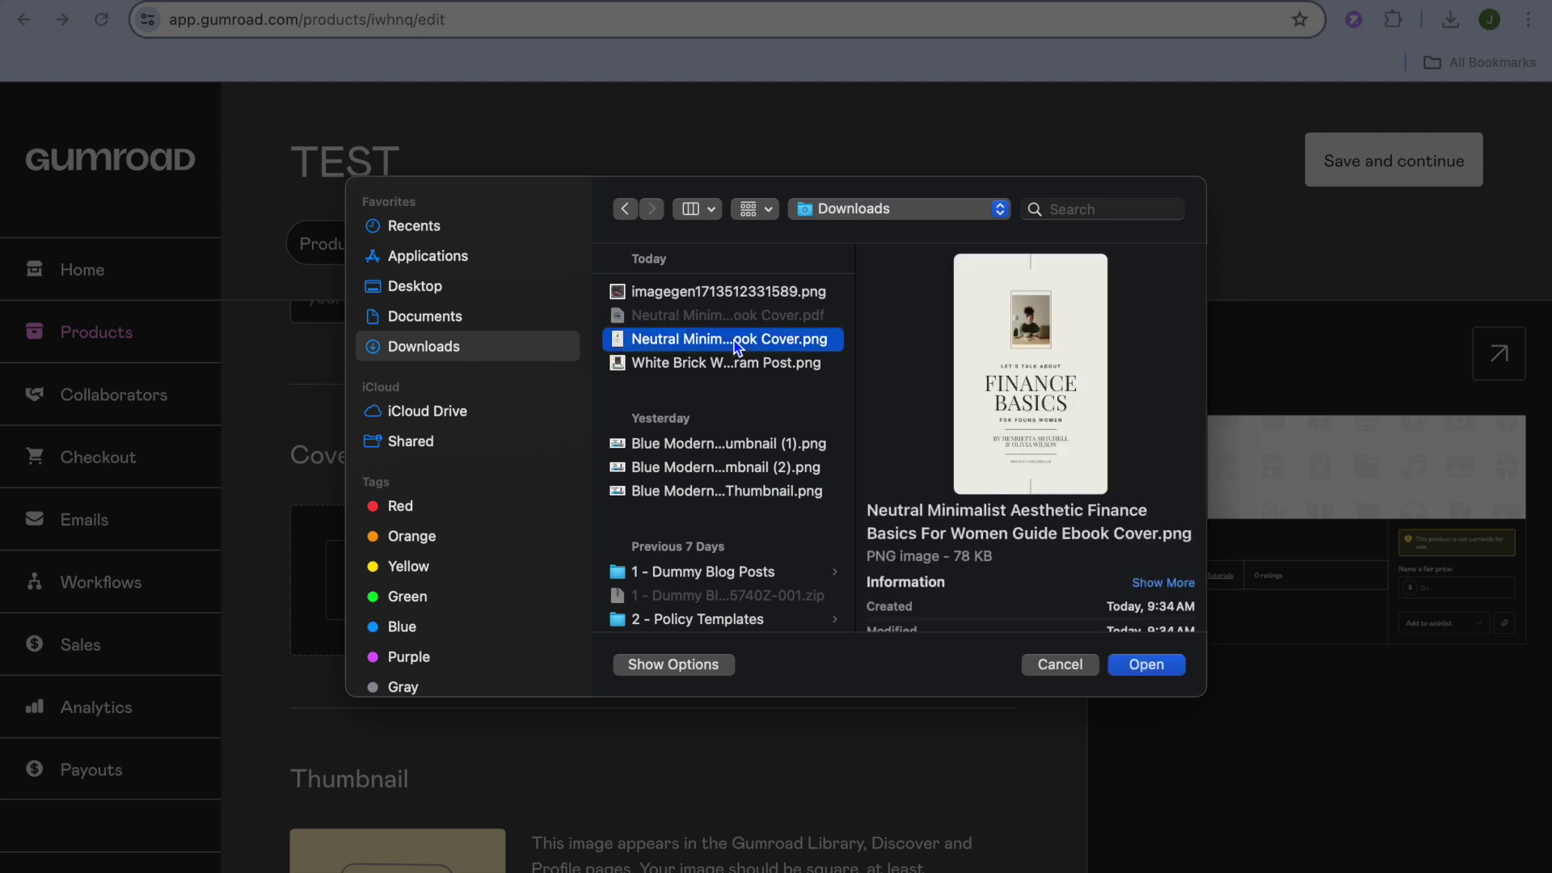
pyautogui.click(1148, 666)
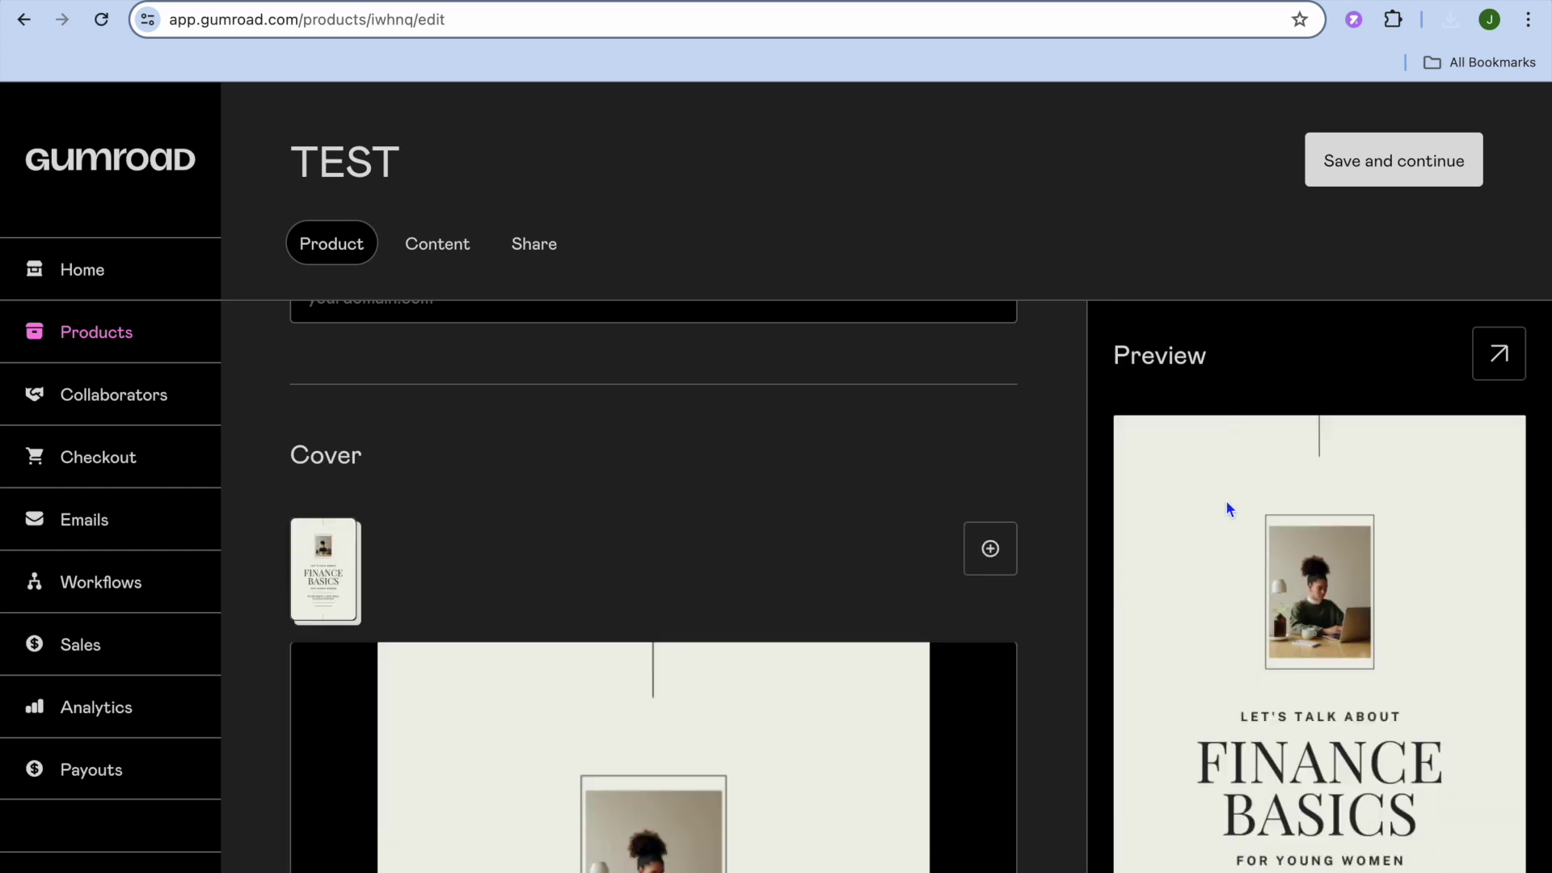
pyautogui.scroll(-5, 1234, 577)
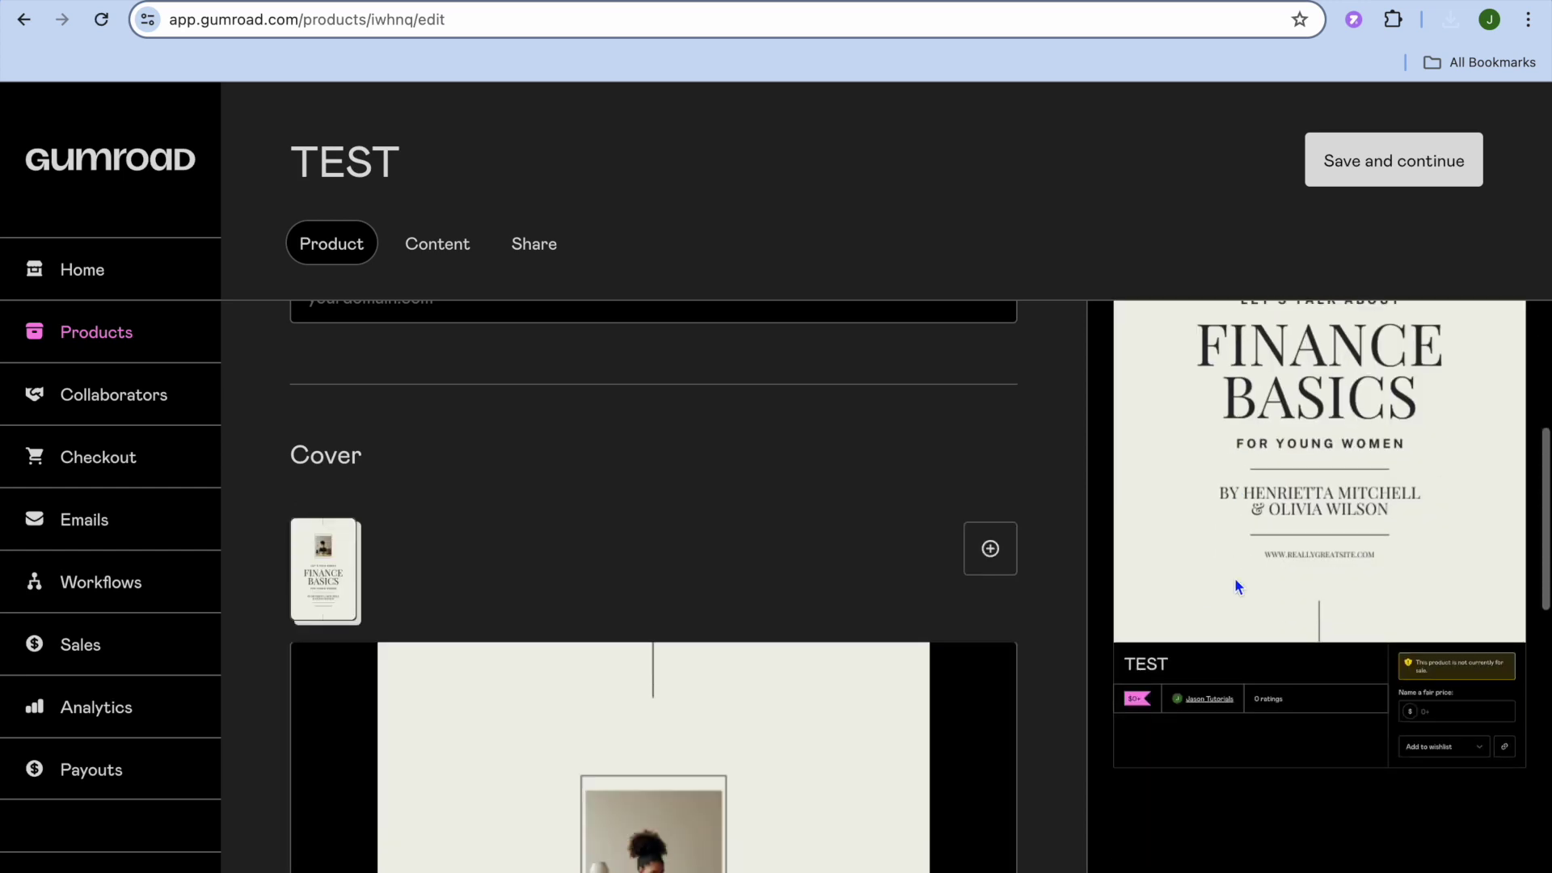
pyautogui.scroll(6, 1234, 577)
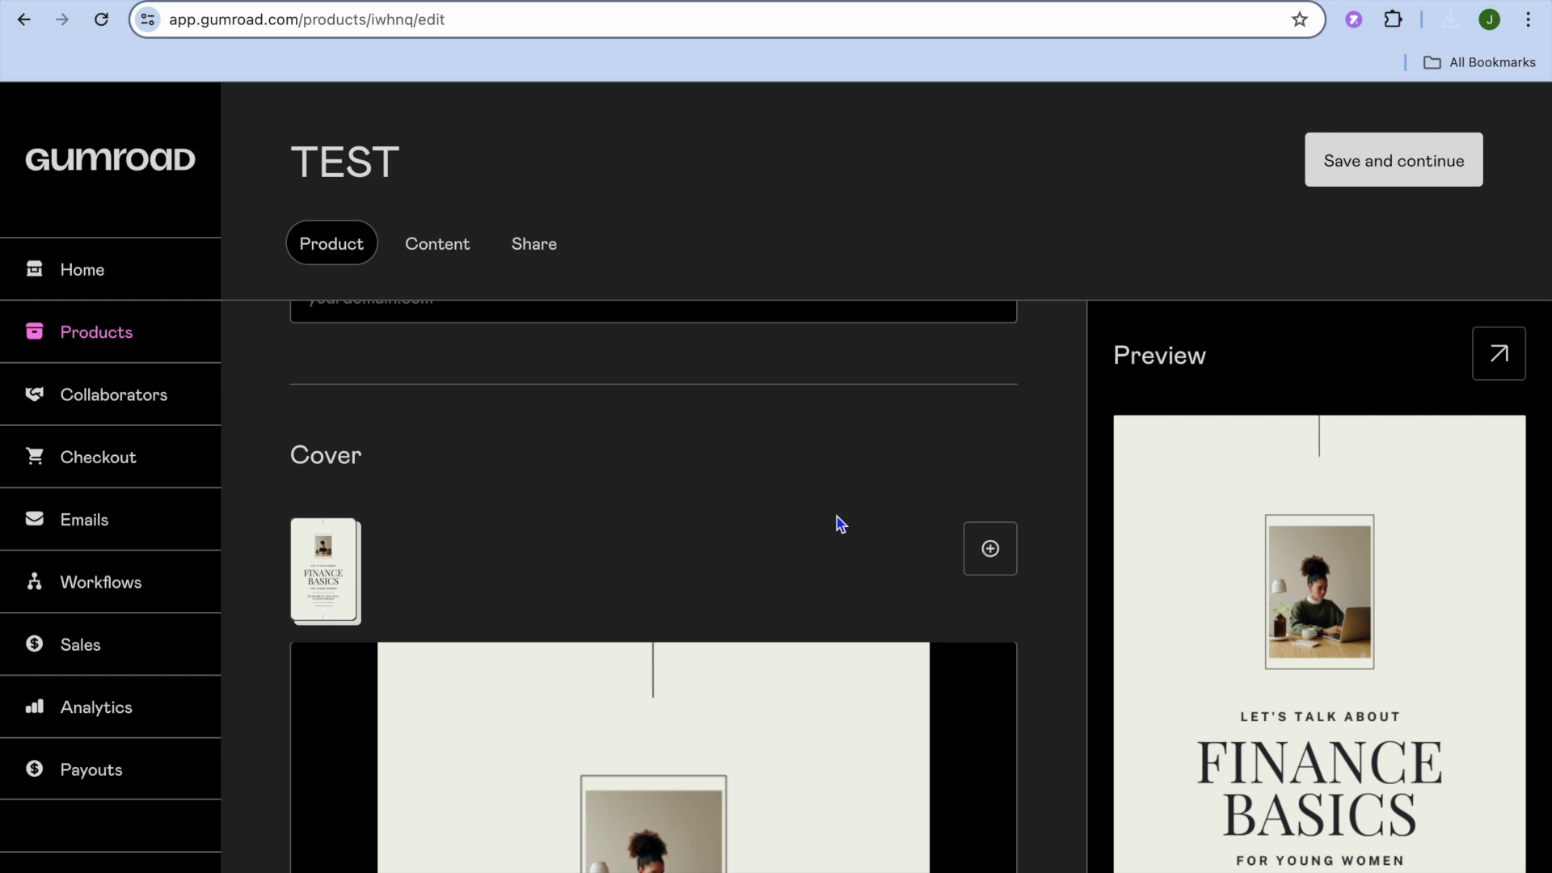
# - Upload the Neutral Minimalist ebook PDF from Downloads as the product's content and publish the product
pyautogui.click(444, 250)
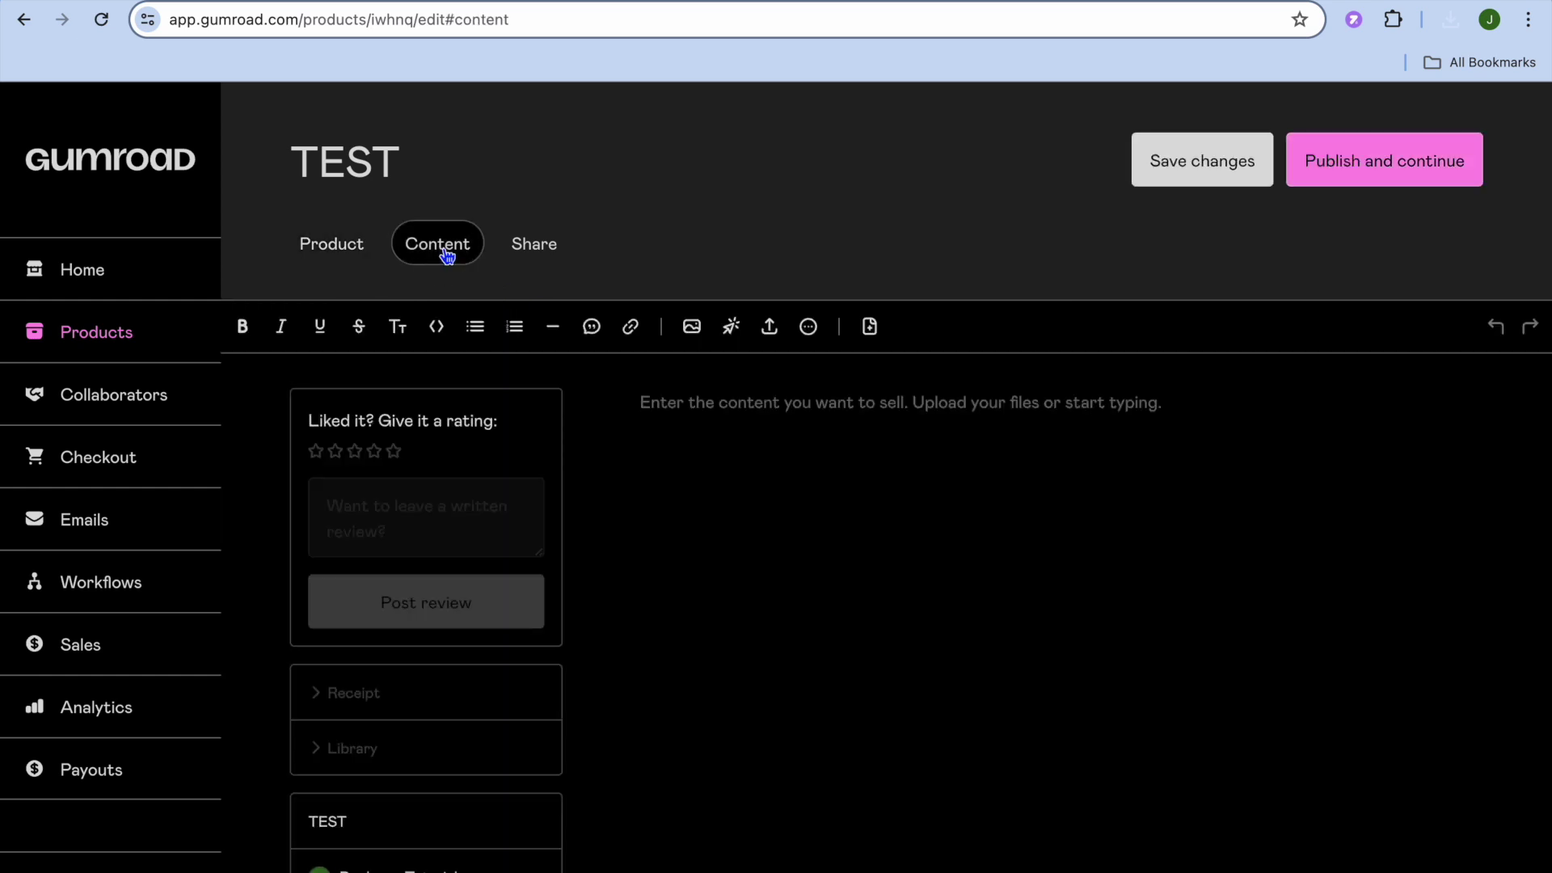
pyautogui.click(770, 334)
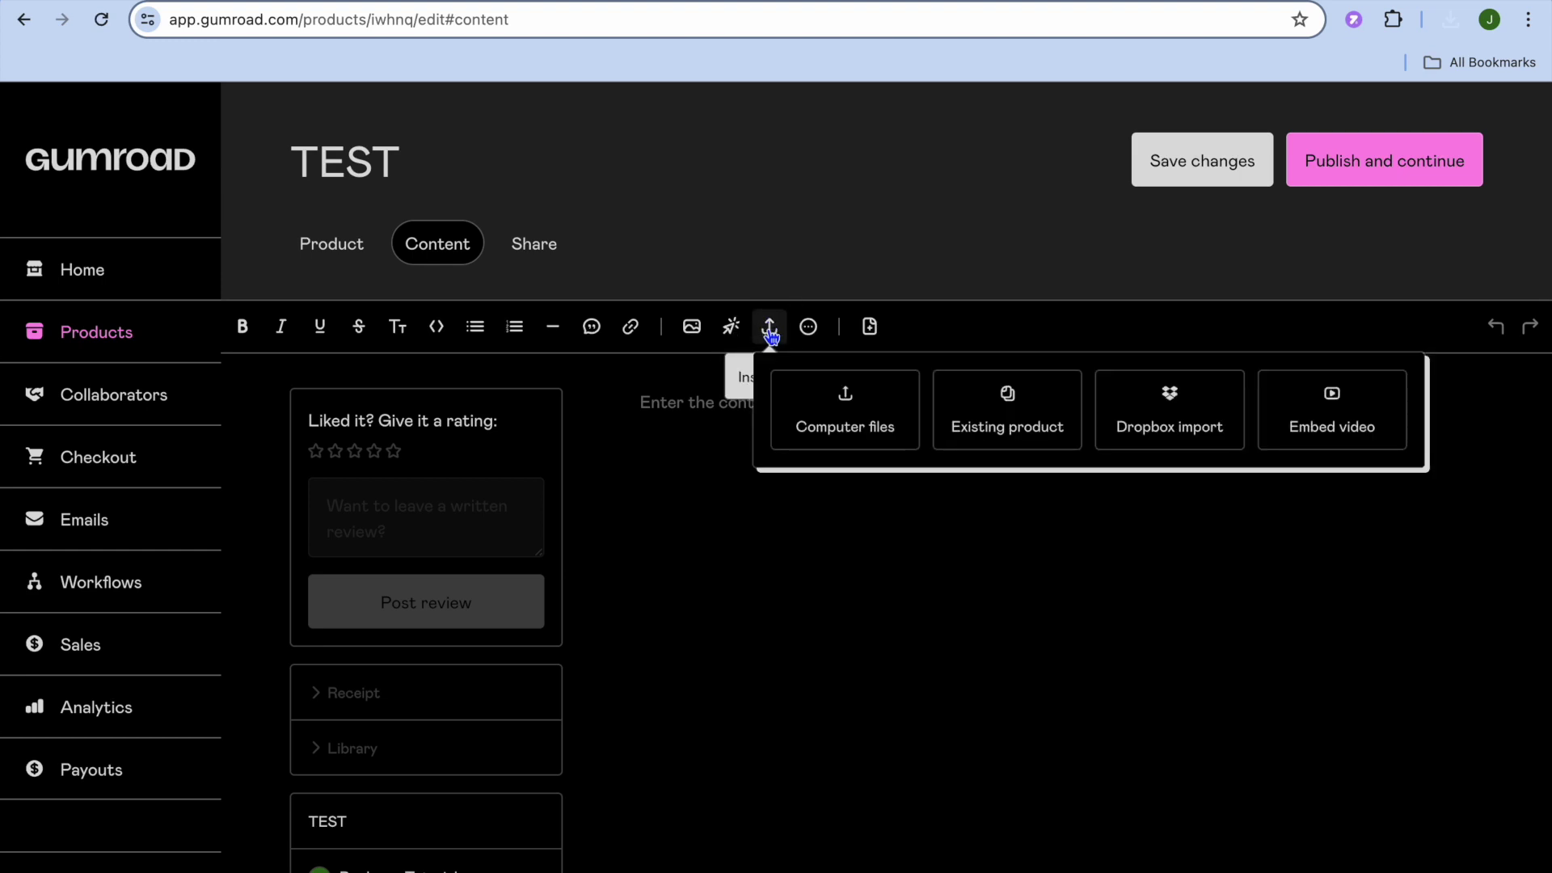
pyautogui.click(853, 411)
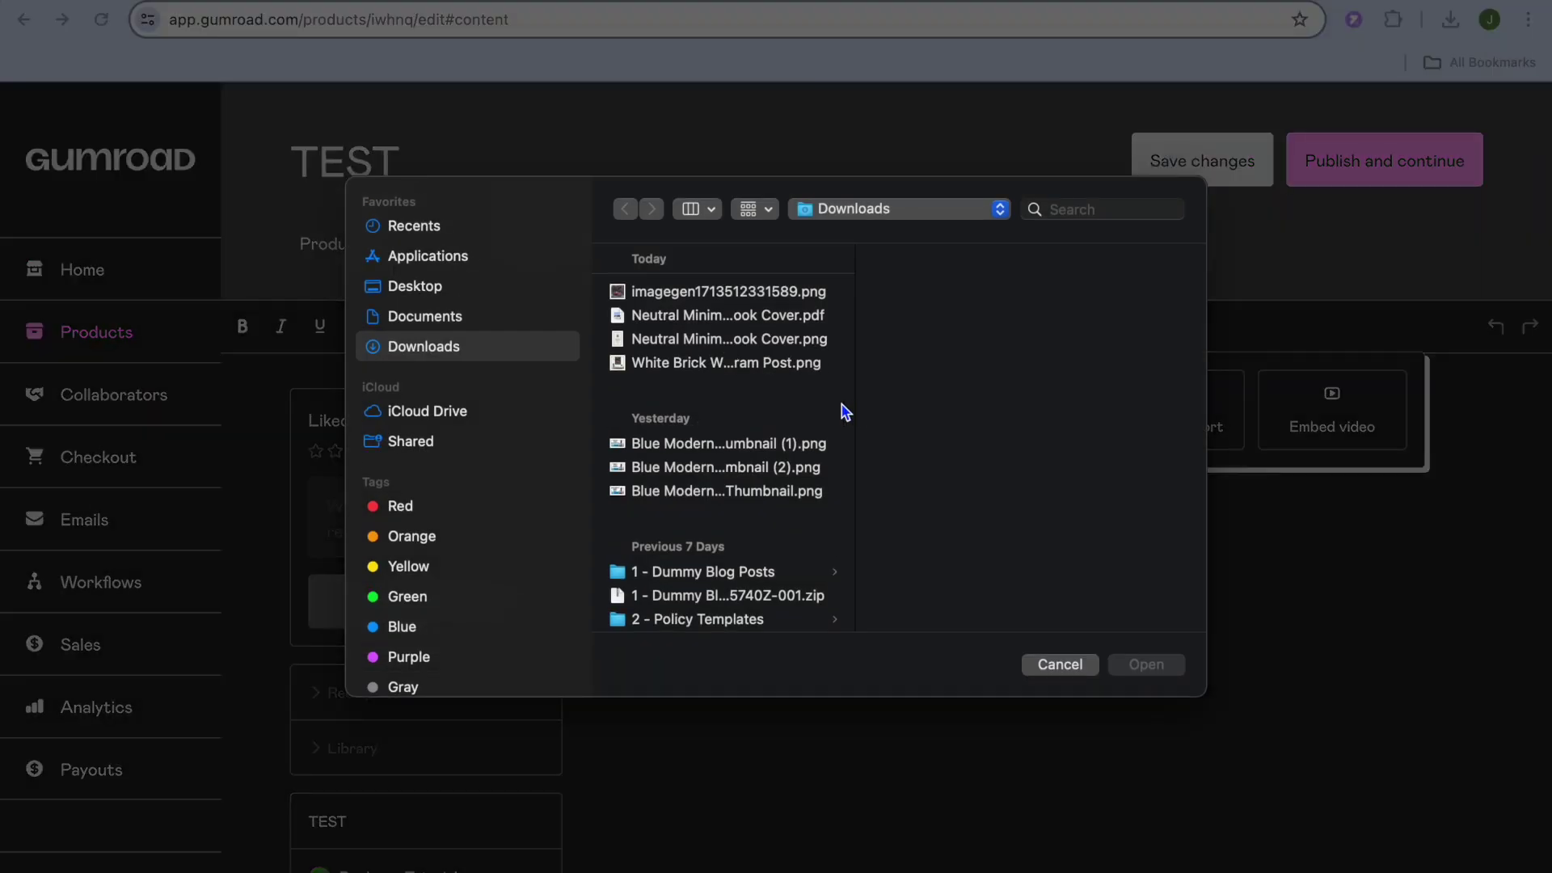
pyautogui.click(774, 315)
pyautogui.click(1152, 665)
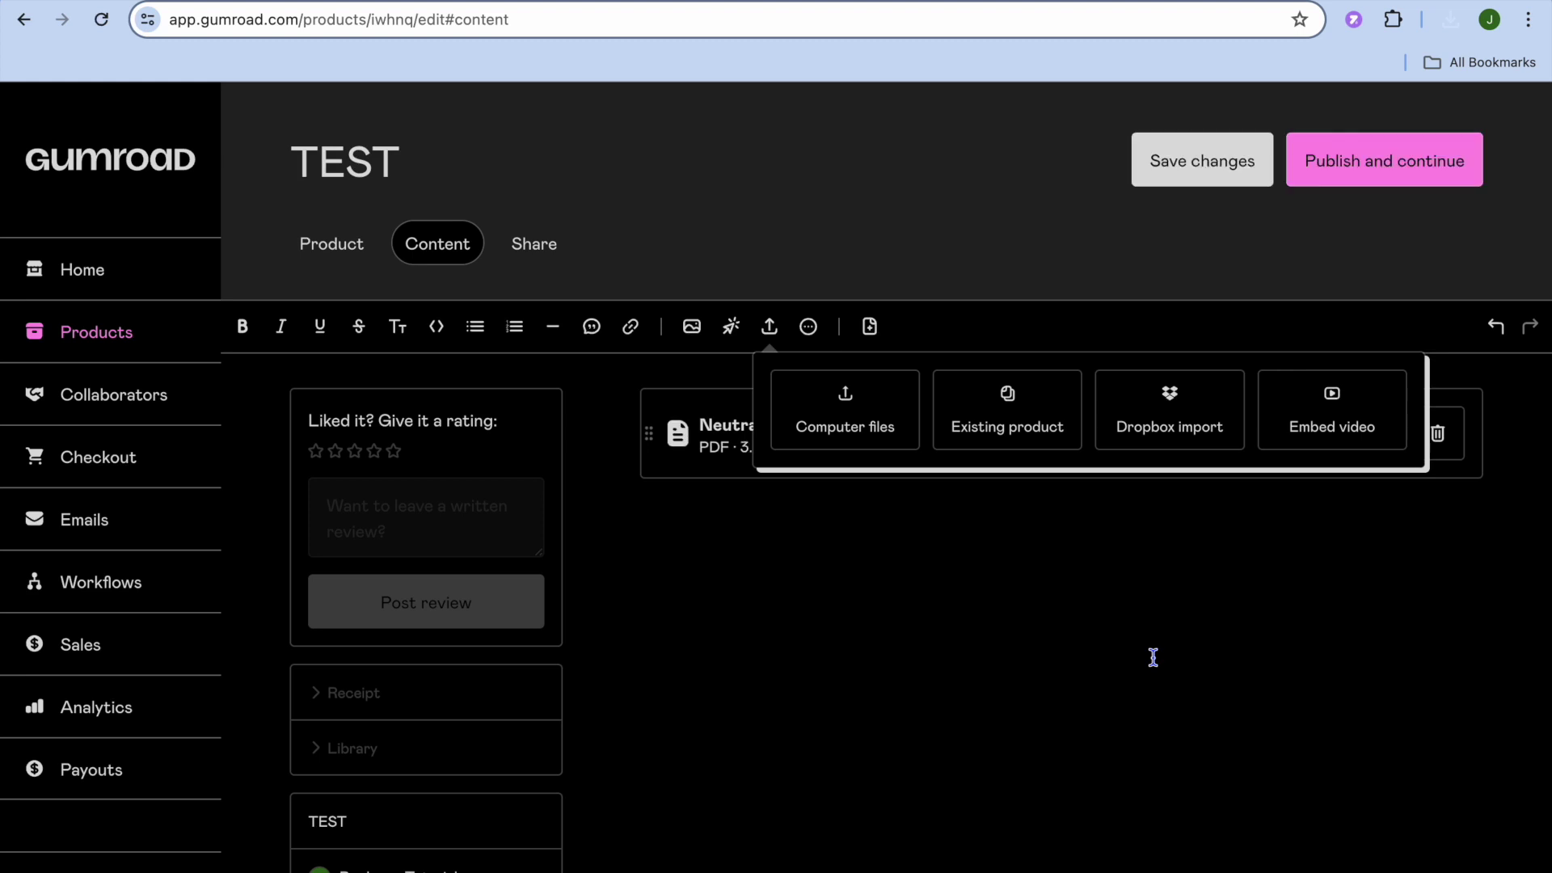
pyautogui.click(1381, 166)
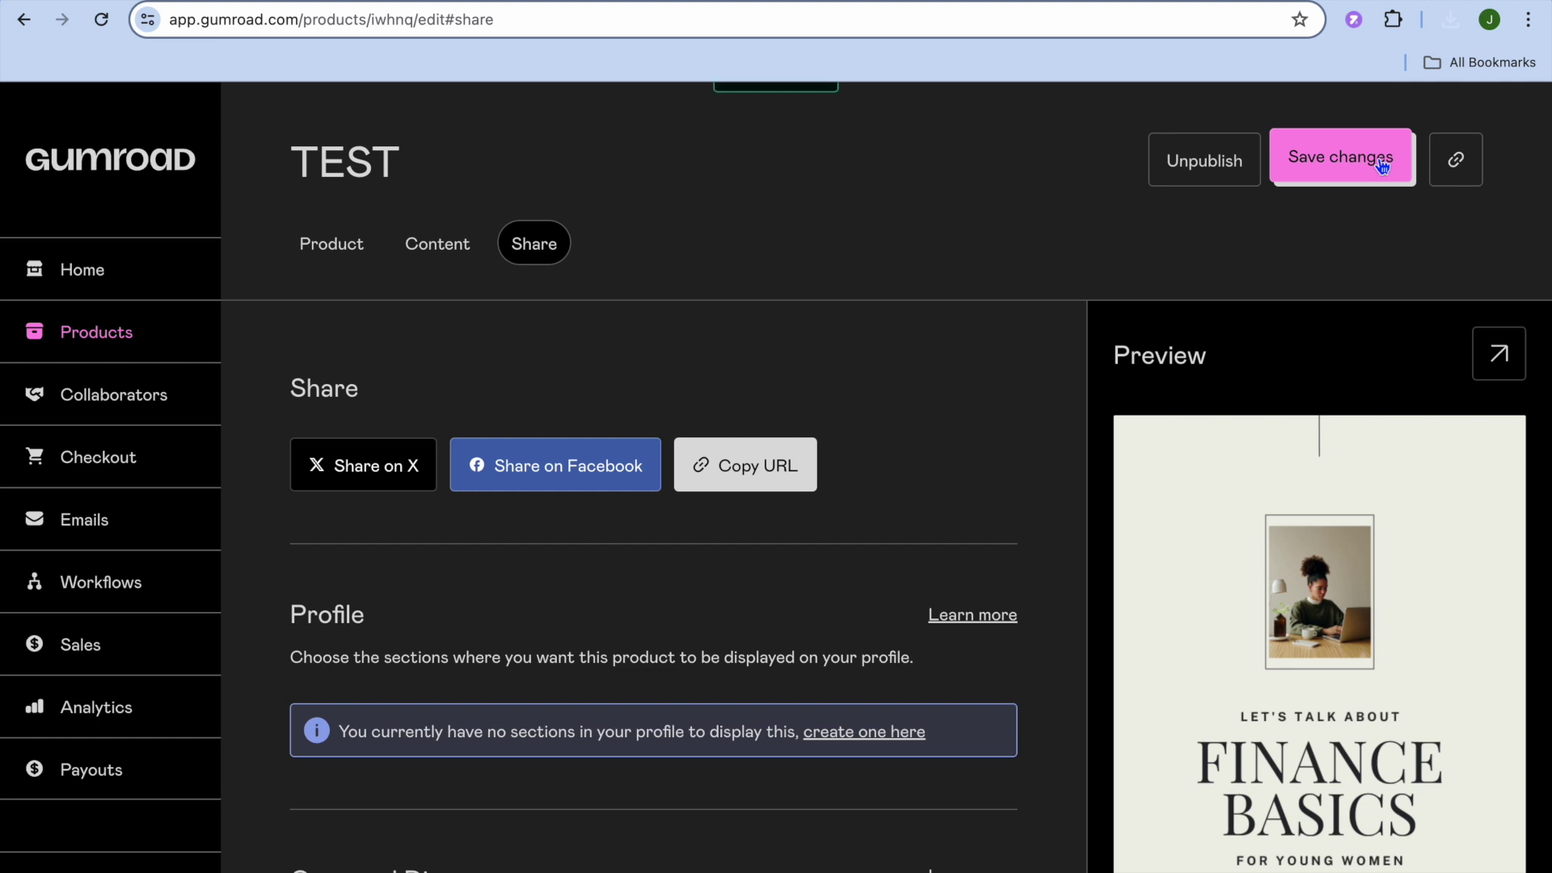
# - Open the published product page, look through its cover and pricing section, and return to the product editor
pyautogui.click(1503, 357)
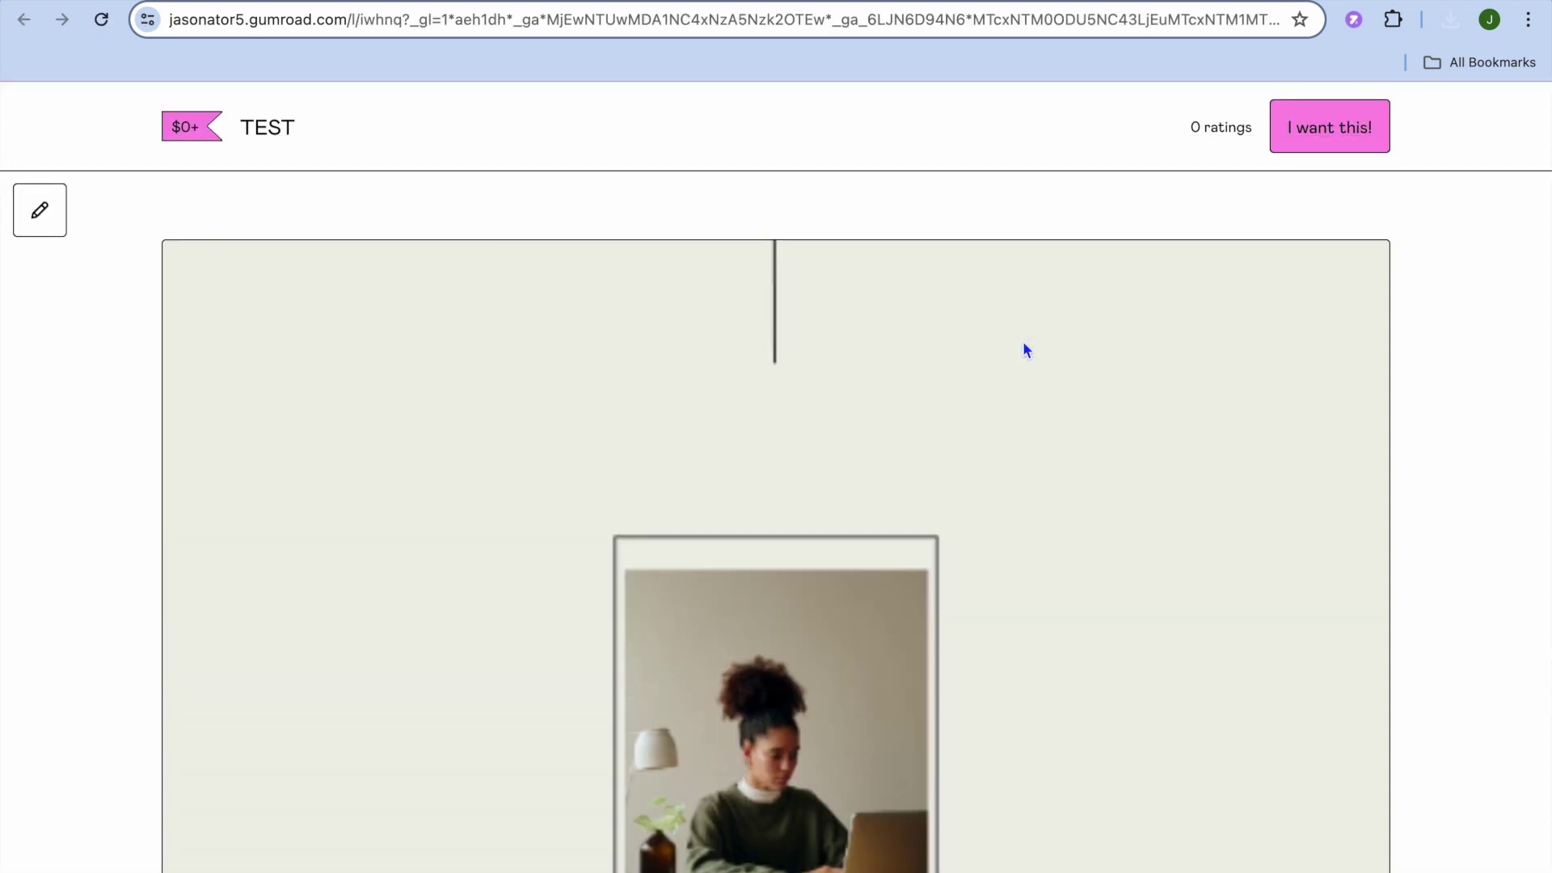
pyautogui.scroll(-15, 1024, 348)
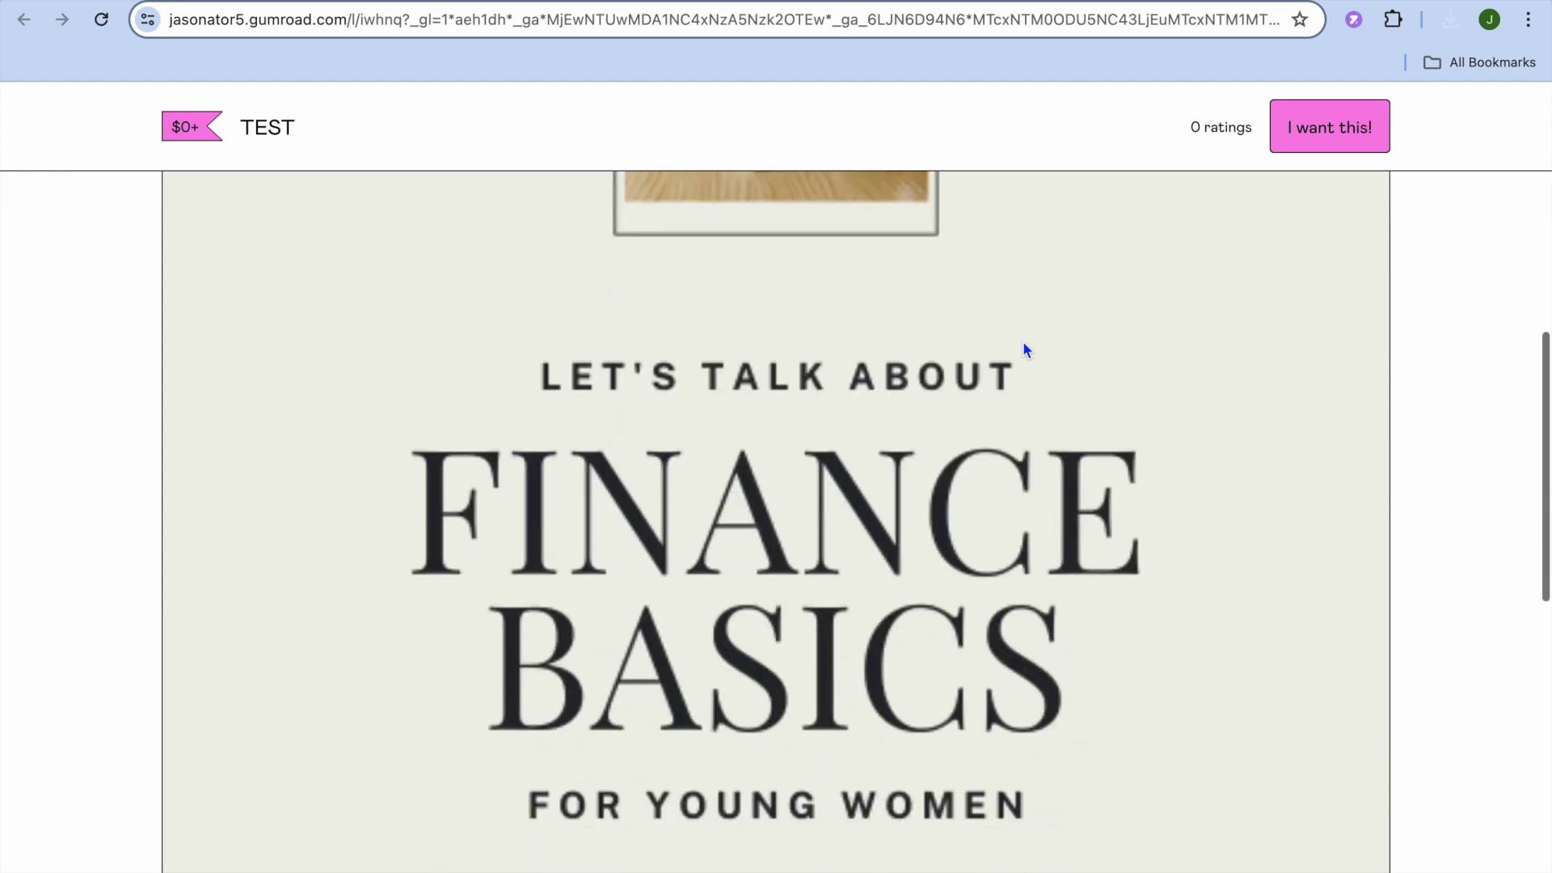
pyautogui.scroll(-2, 1024, 347)
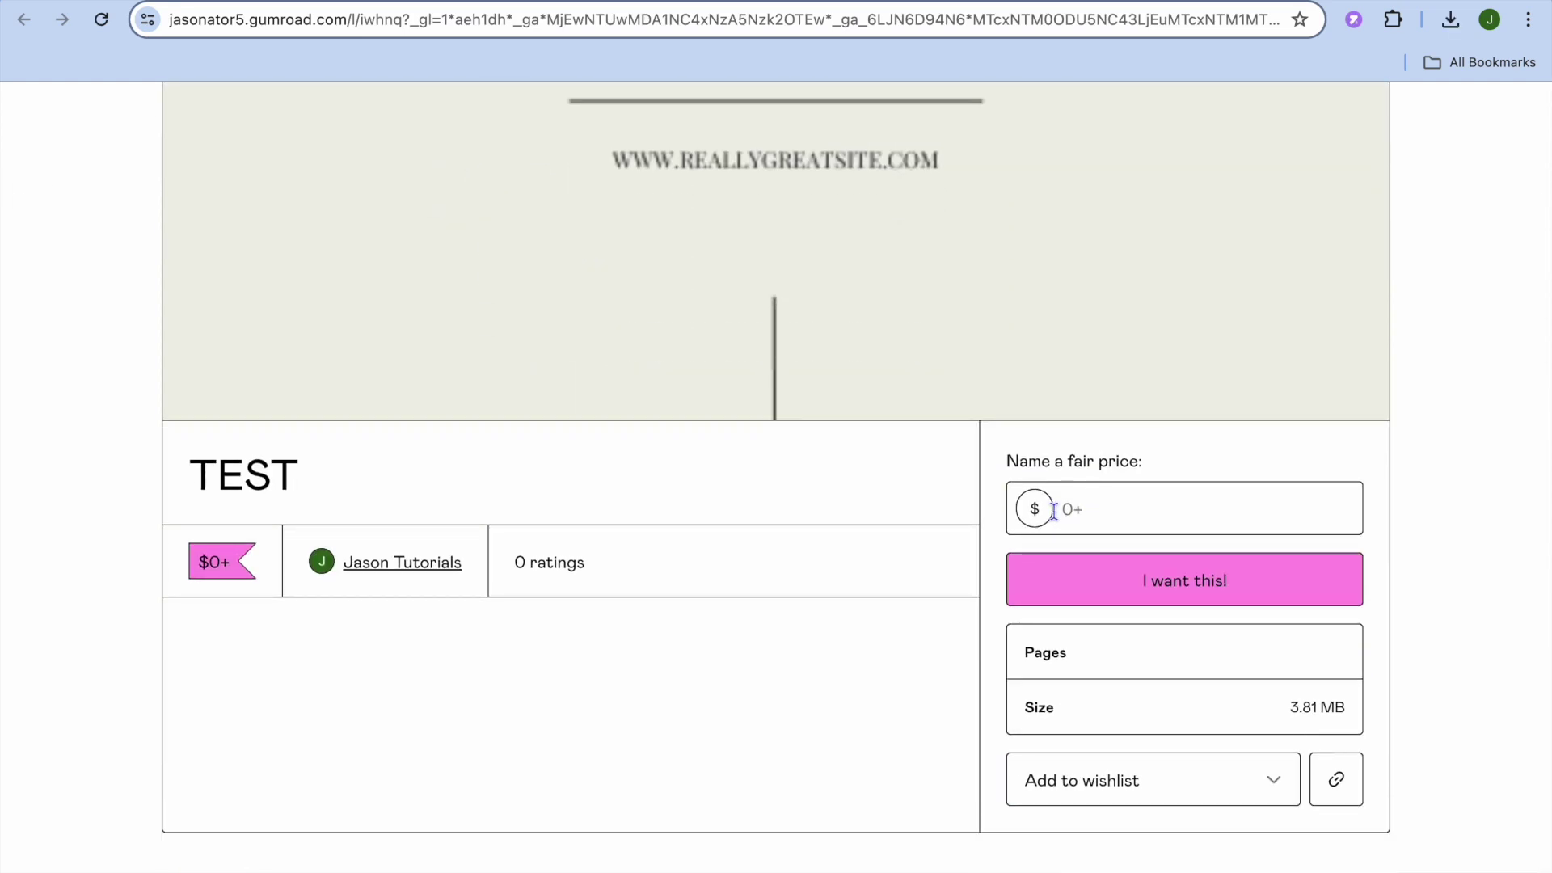
pyautogui.scroll(15, 1054, 511)
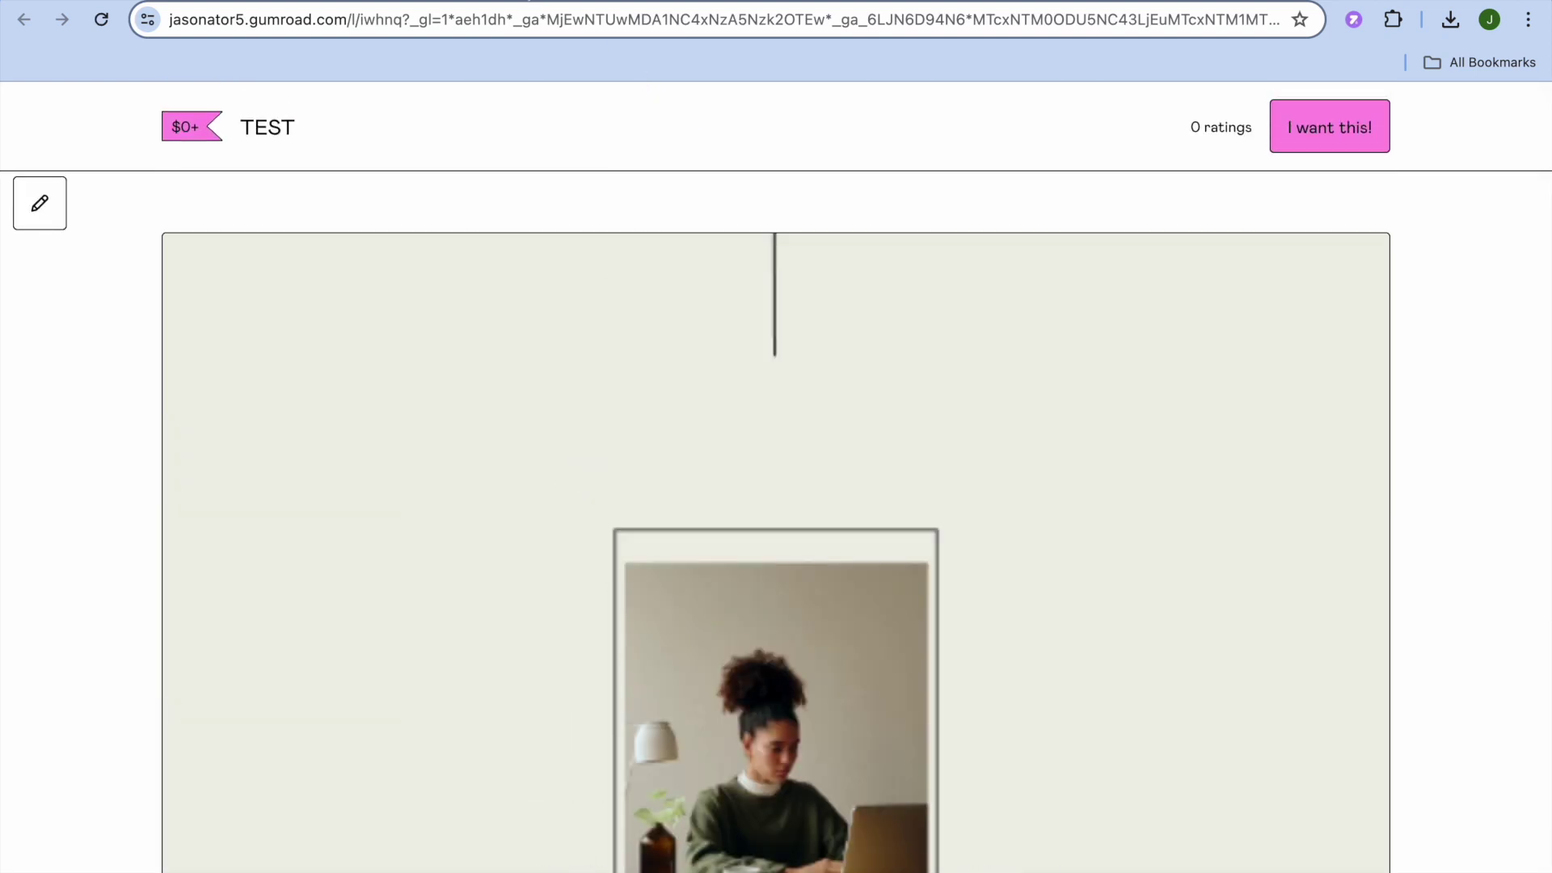
pyautogui.click(270, 4)
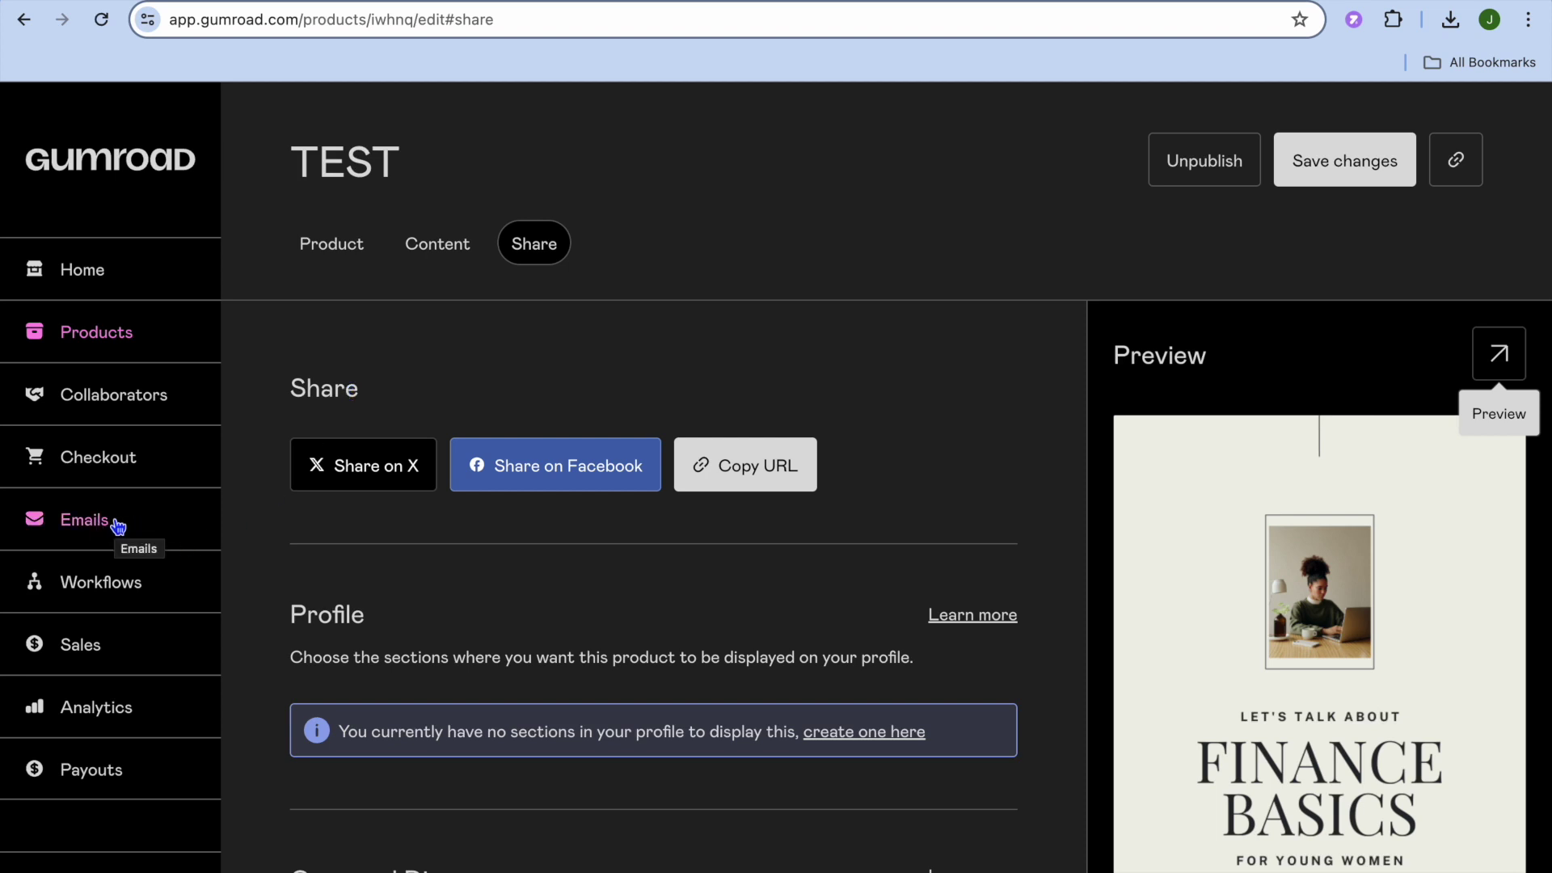
# - Start a new workflow named "test" with Purchase as its trigger
pyautogui.click(121, 590)
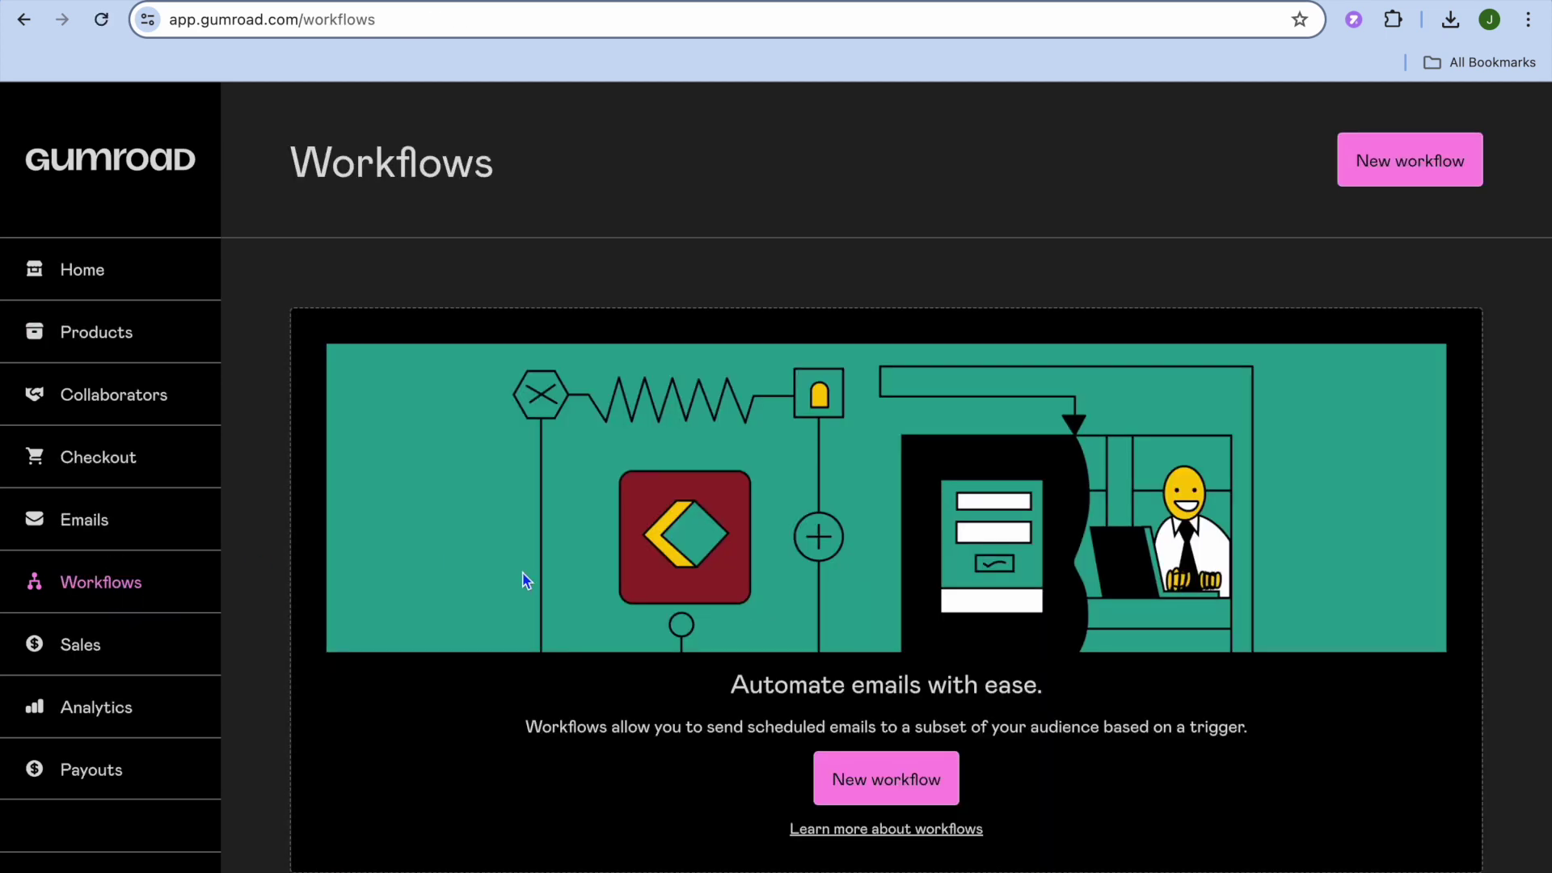
pyautogui.click(894, 784)
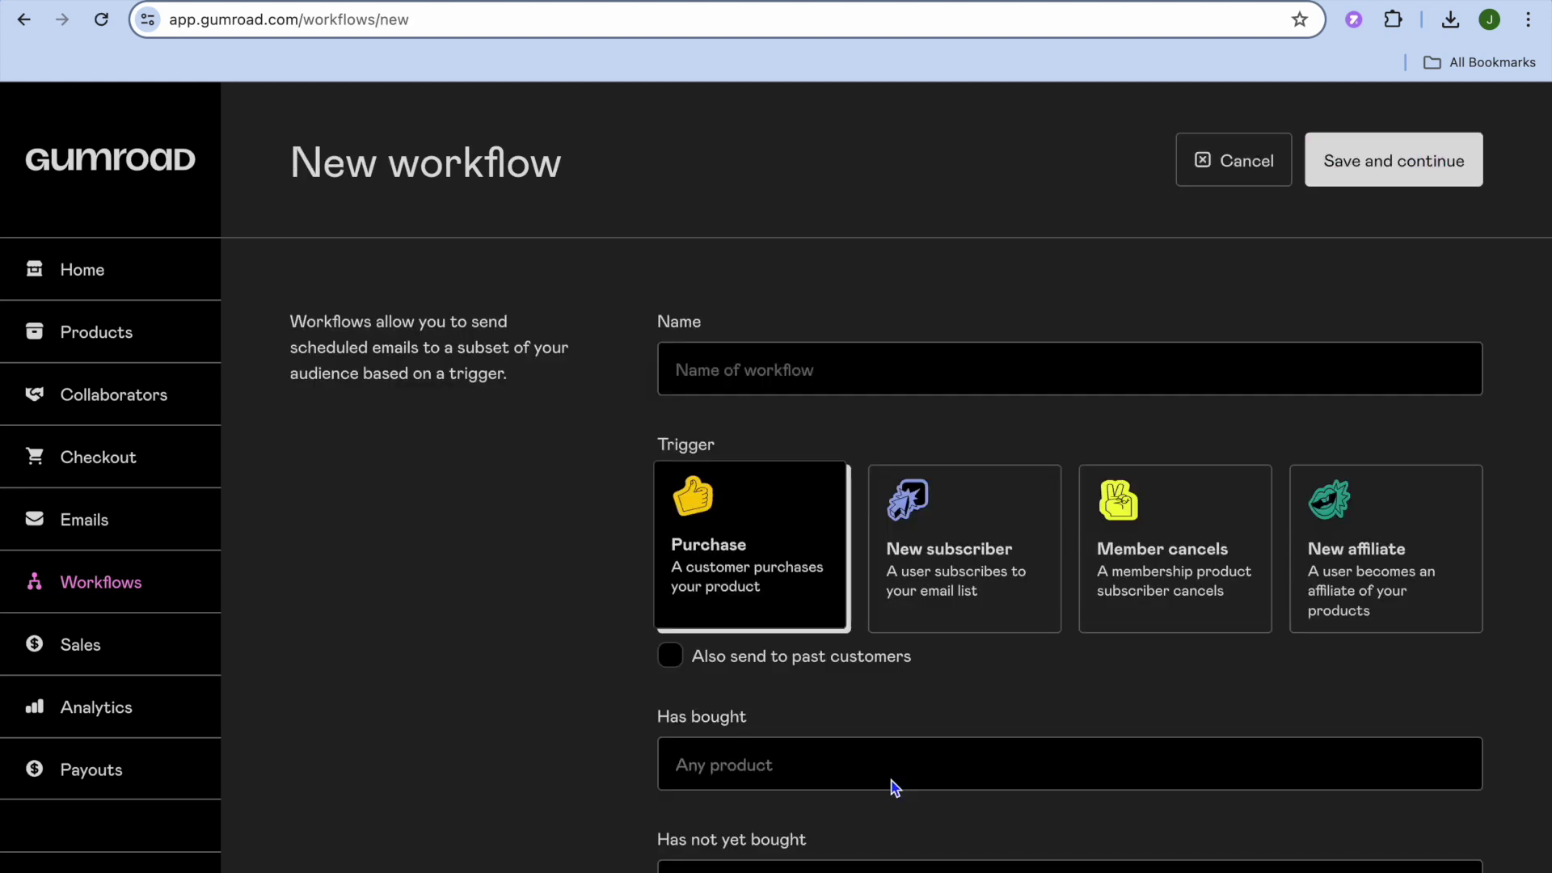
pyautogui.click(877, 373)
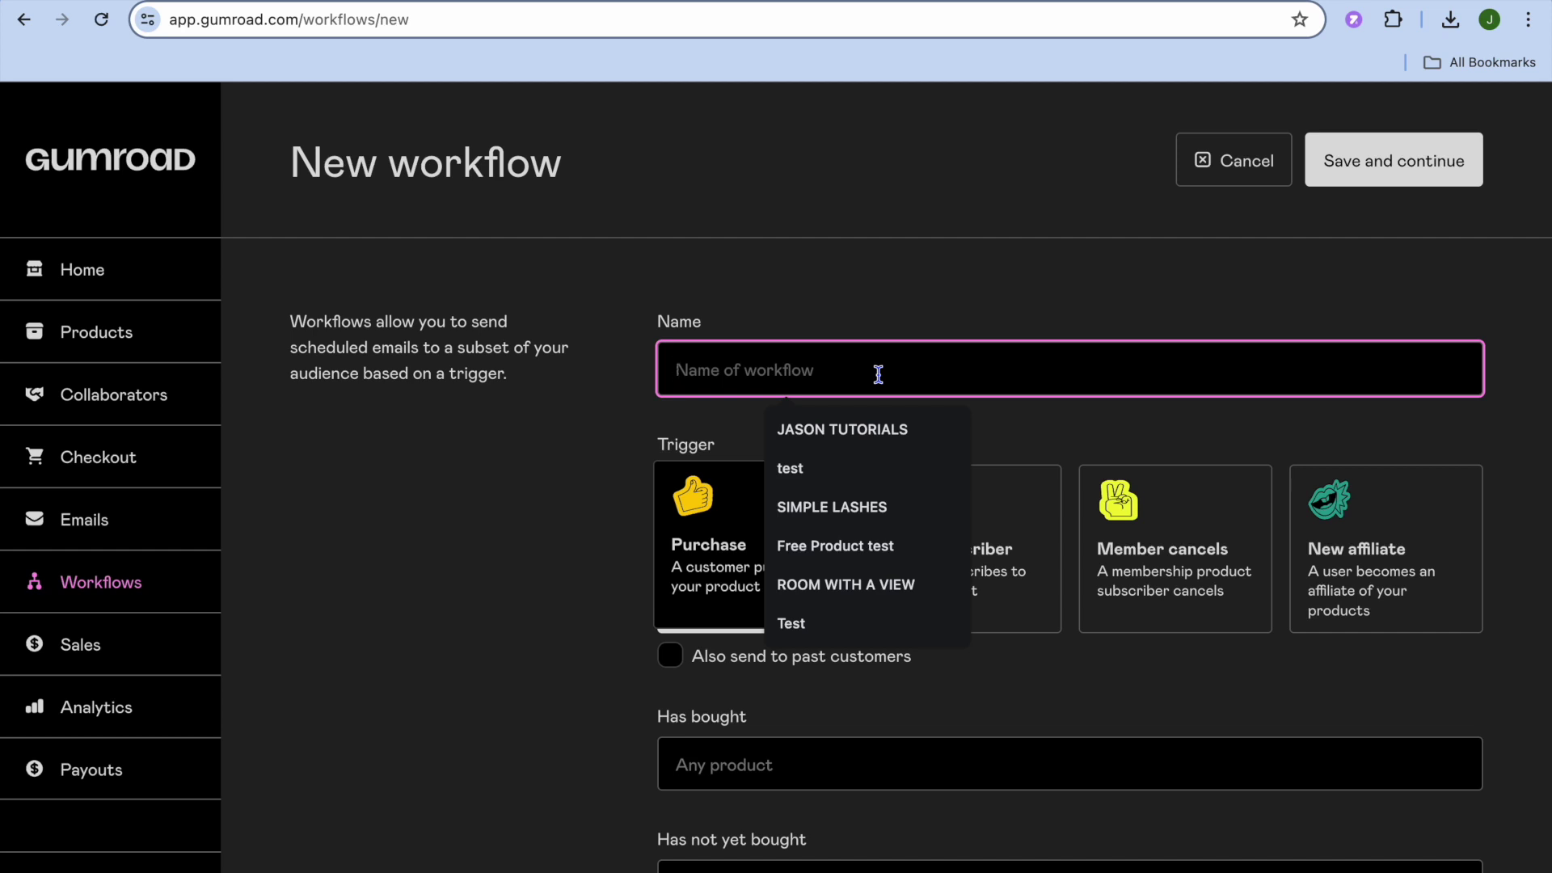
pyautogui.click(815, 467)
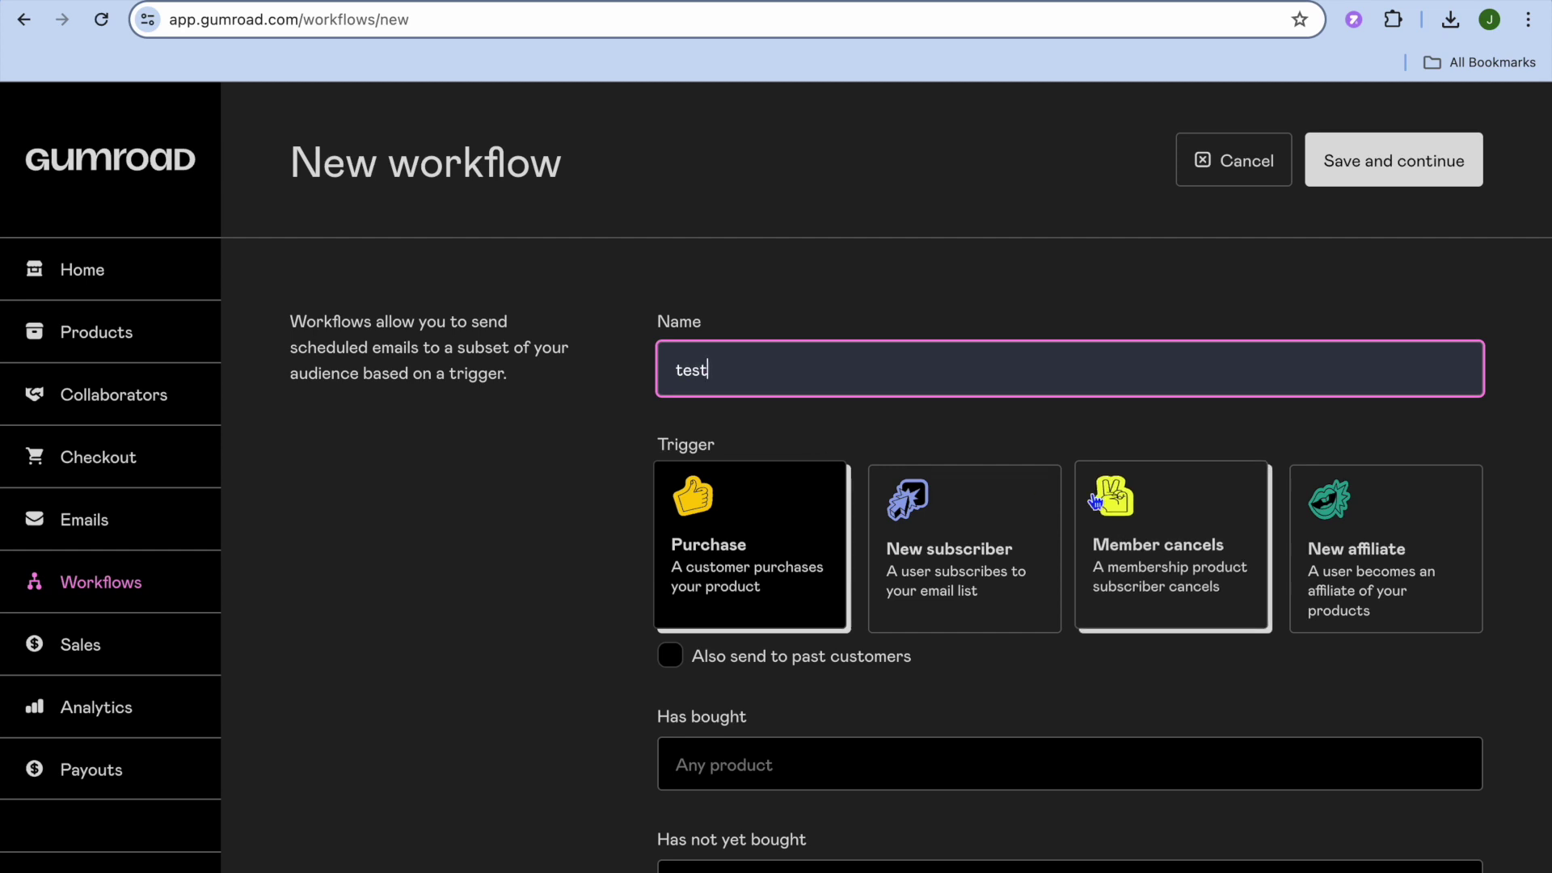
pyautogui.click(762, 585)
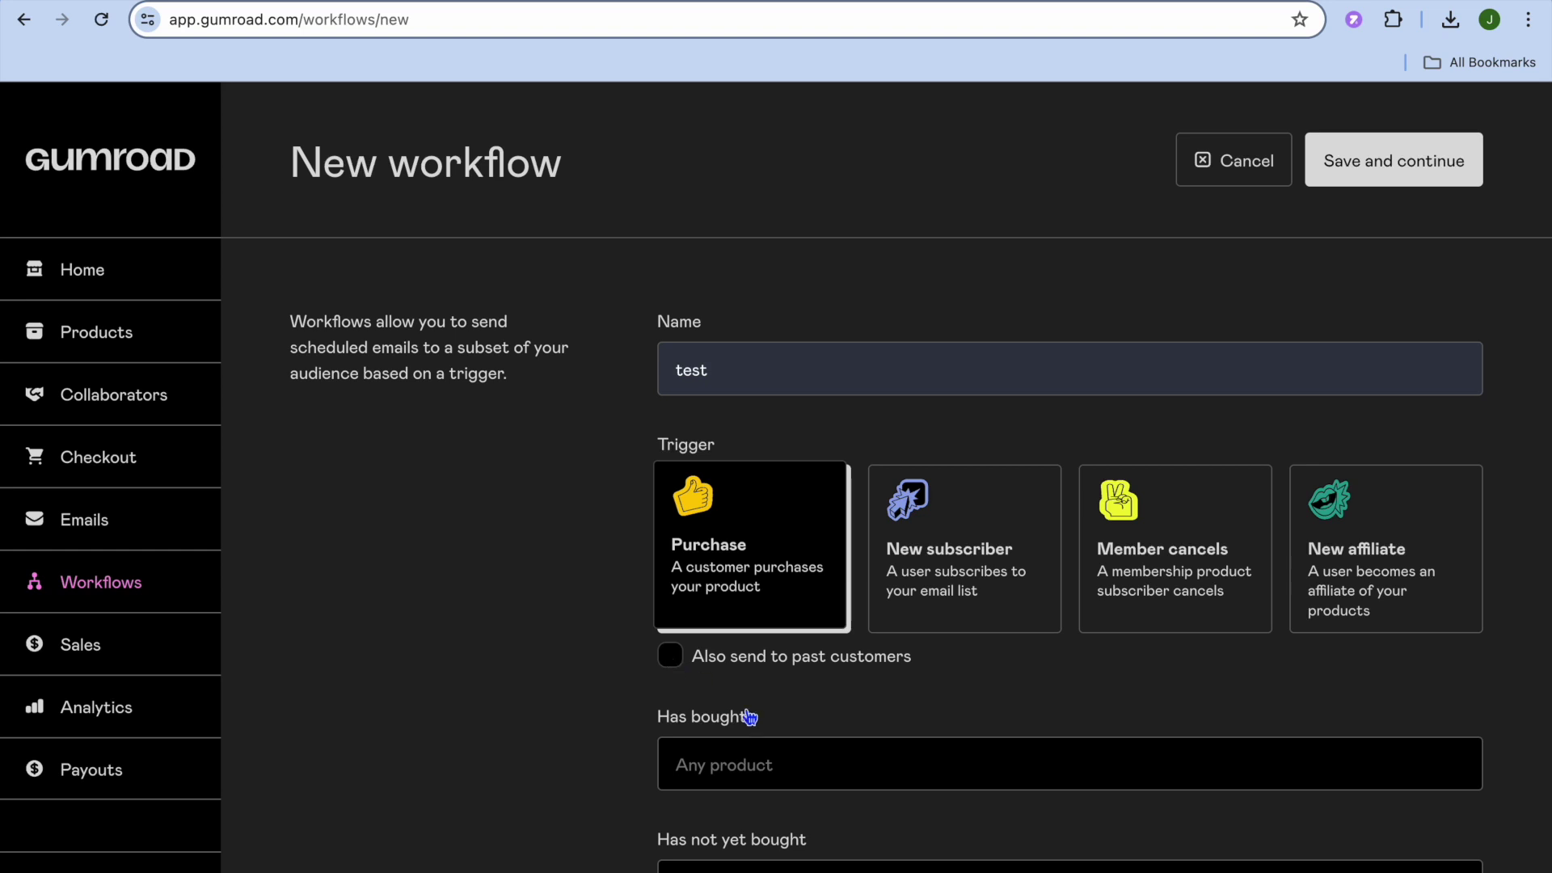
# - Review the purchase filters without restricting them, save the workflow and add a blank email to it
pyautogui.scroll(-4, 800, 735)
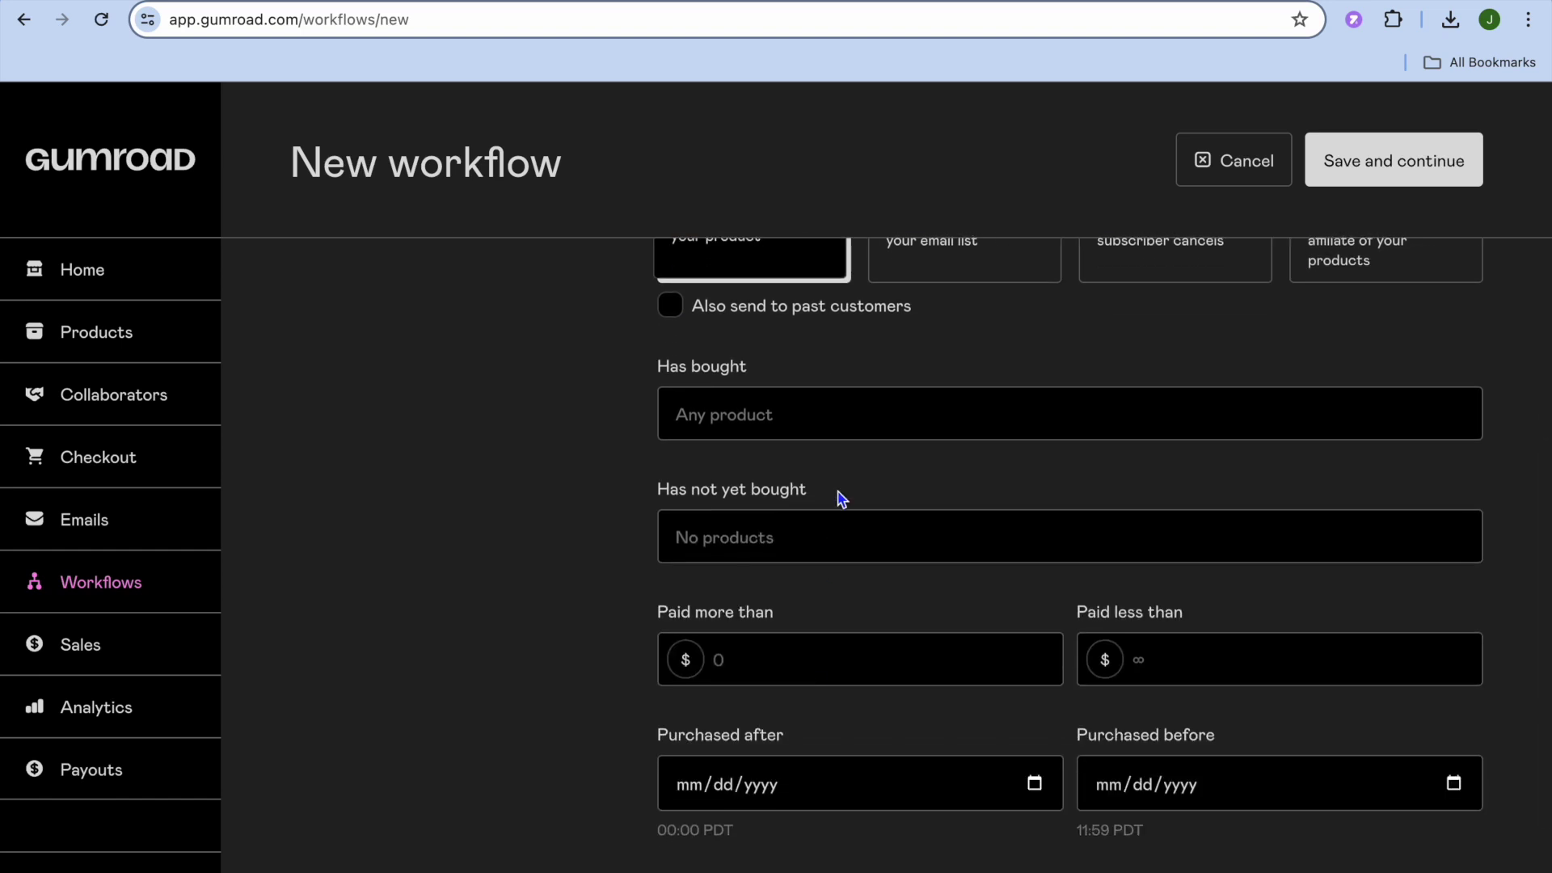
pyautogui.click(821, 432)
pyautogui.click(820, 433)
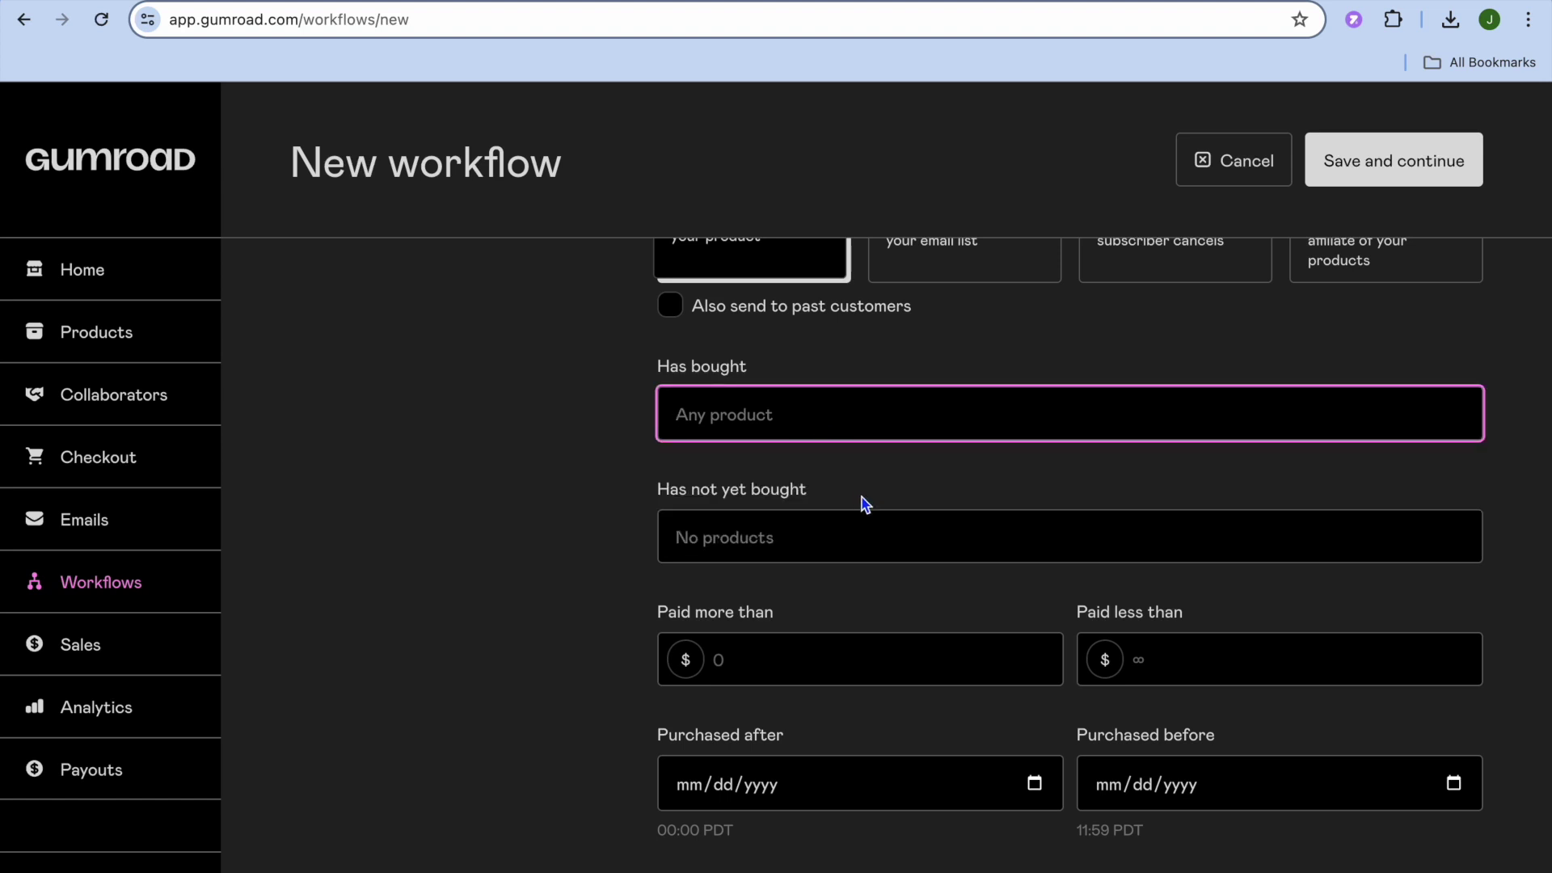
pyautogui.scroll(-2, 862, 499)
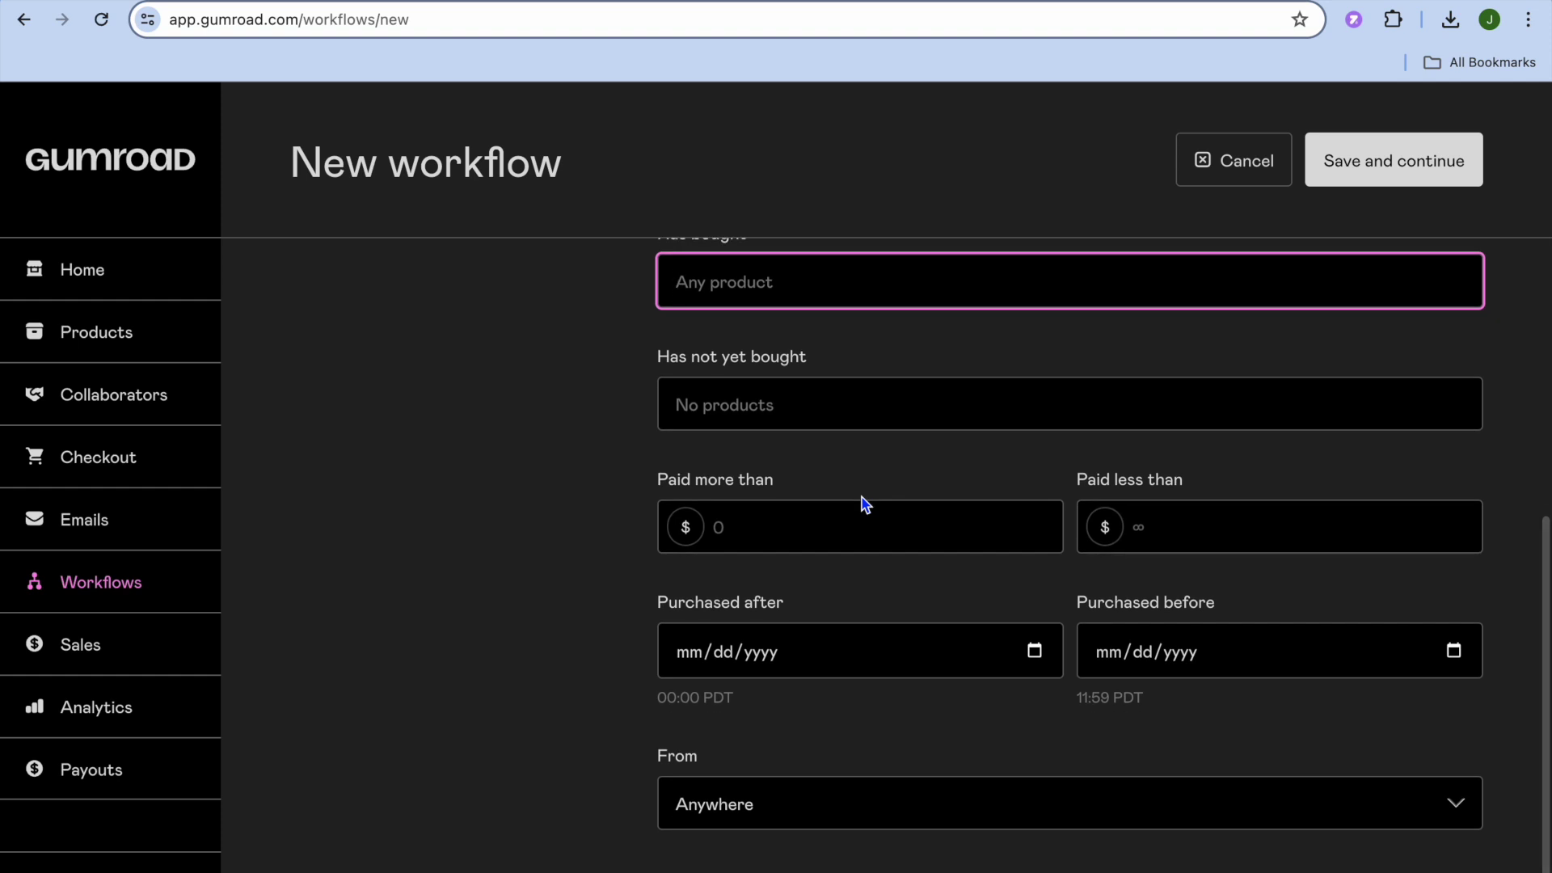
pyautogui.scroll(-1, 861, 498)
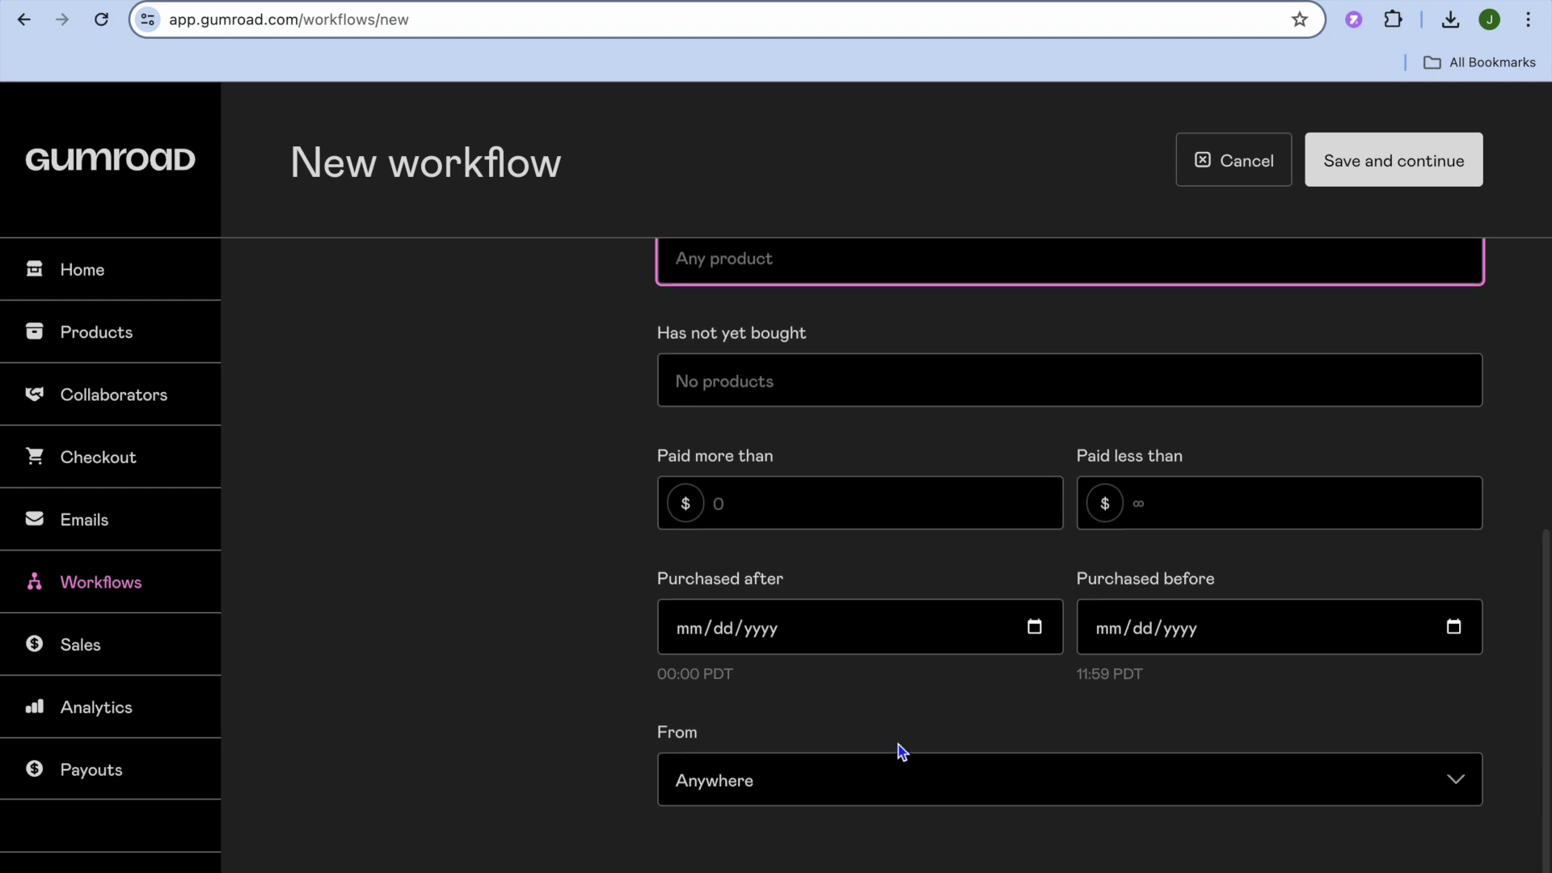
pyautogui.scroll(7, 937, 691)
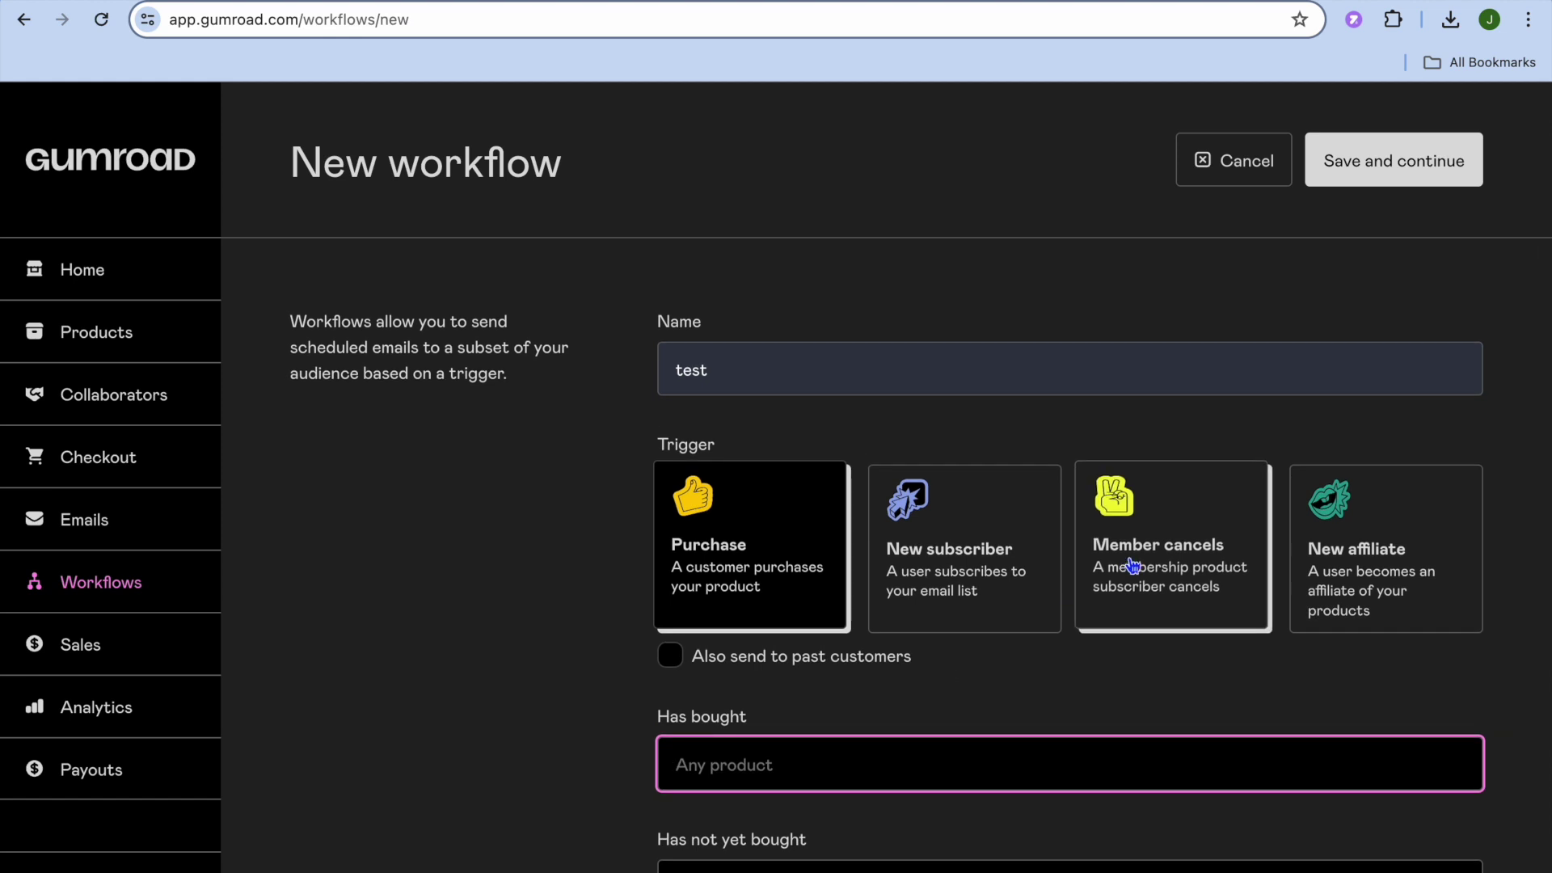
pyautogui.click(1396, 165)
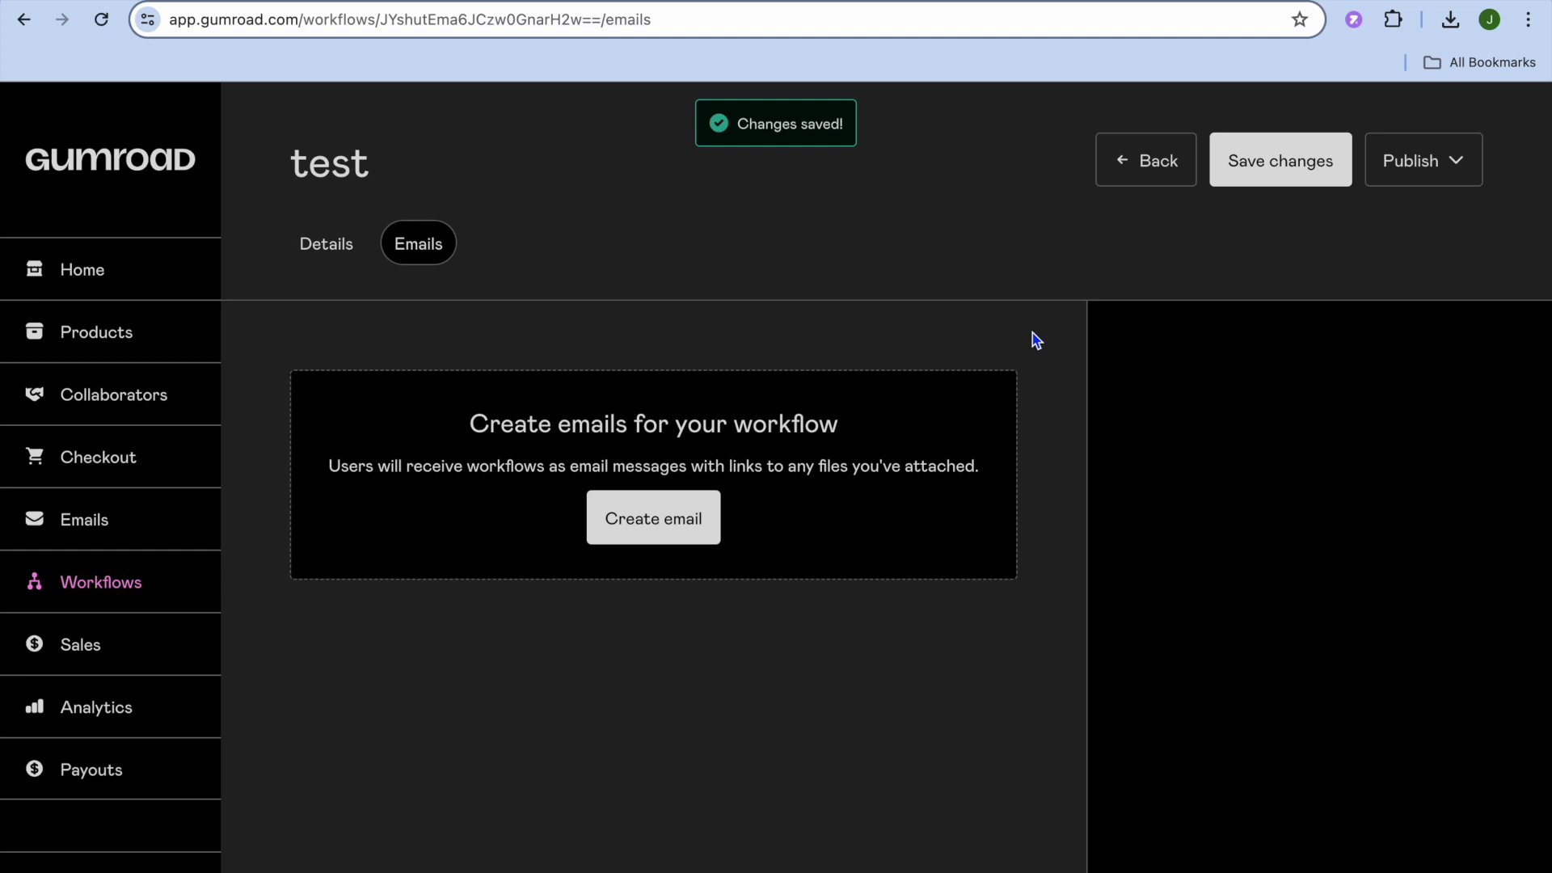
pyautogui.click(672, 534)
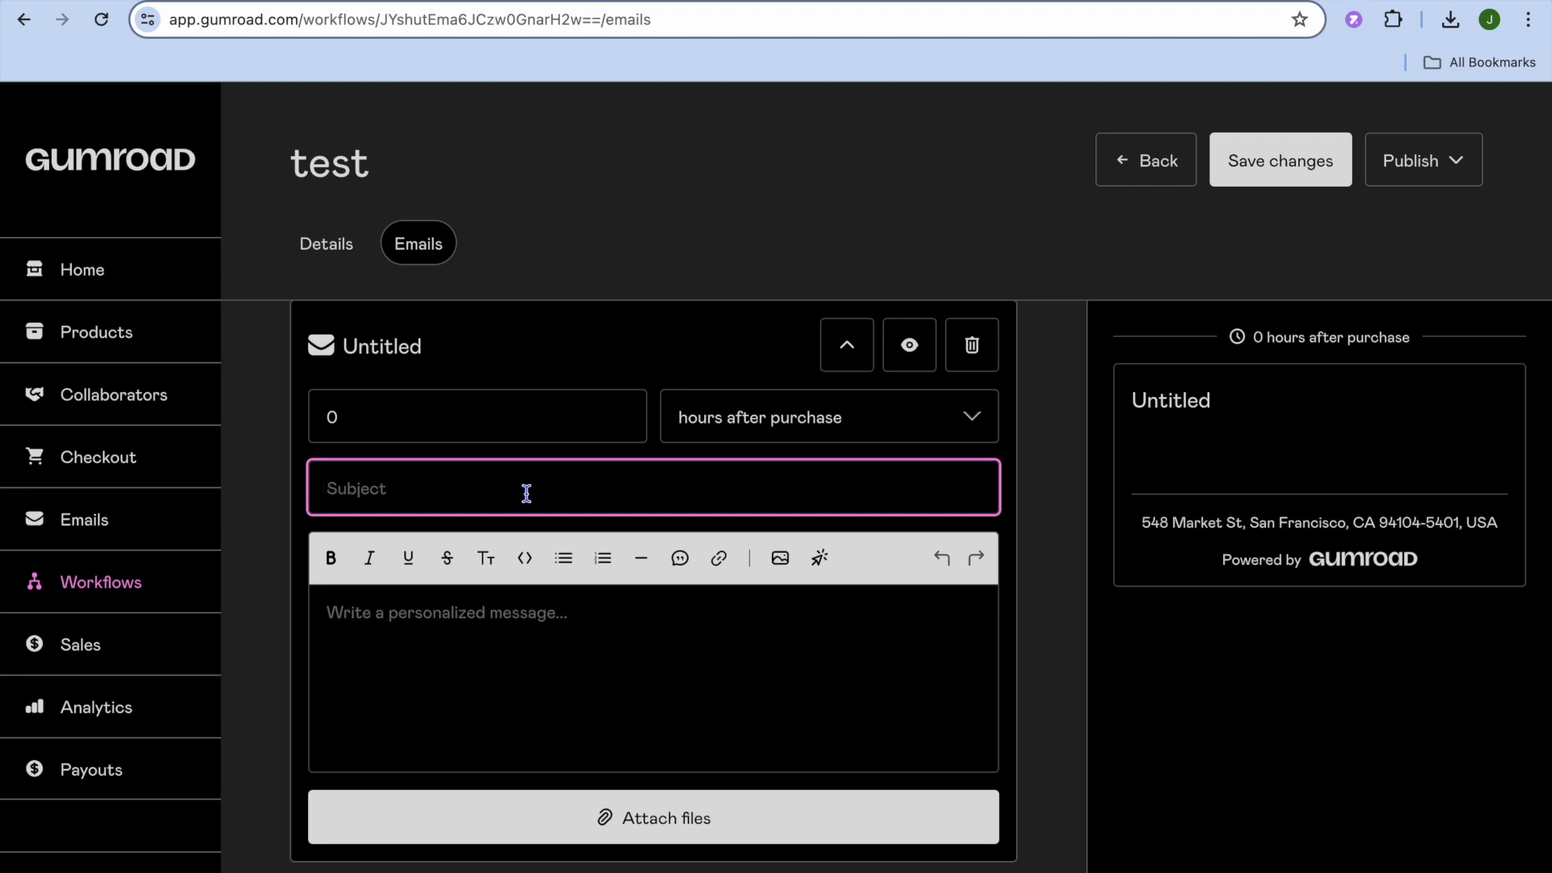
# - Review the workflow email's fields and delay units, keep its timing at 0 hours after purchase, and save the changes
pyautogui.scroll(-2, 524, 489)
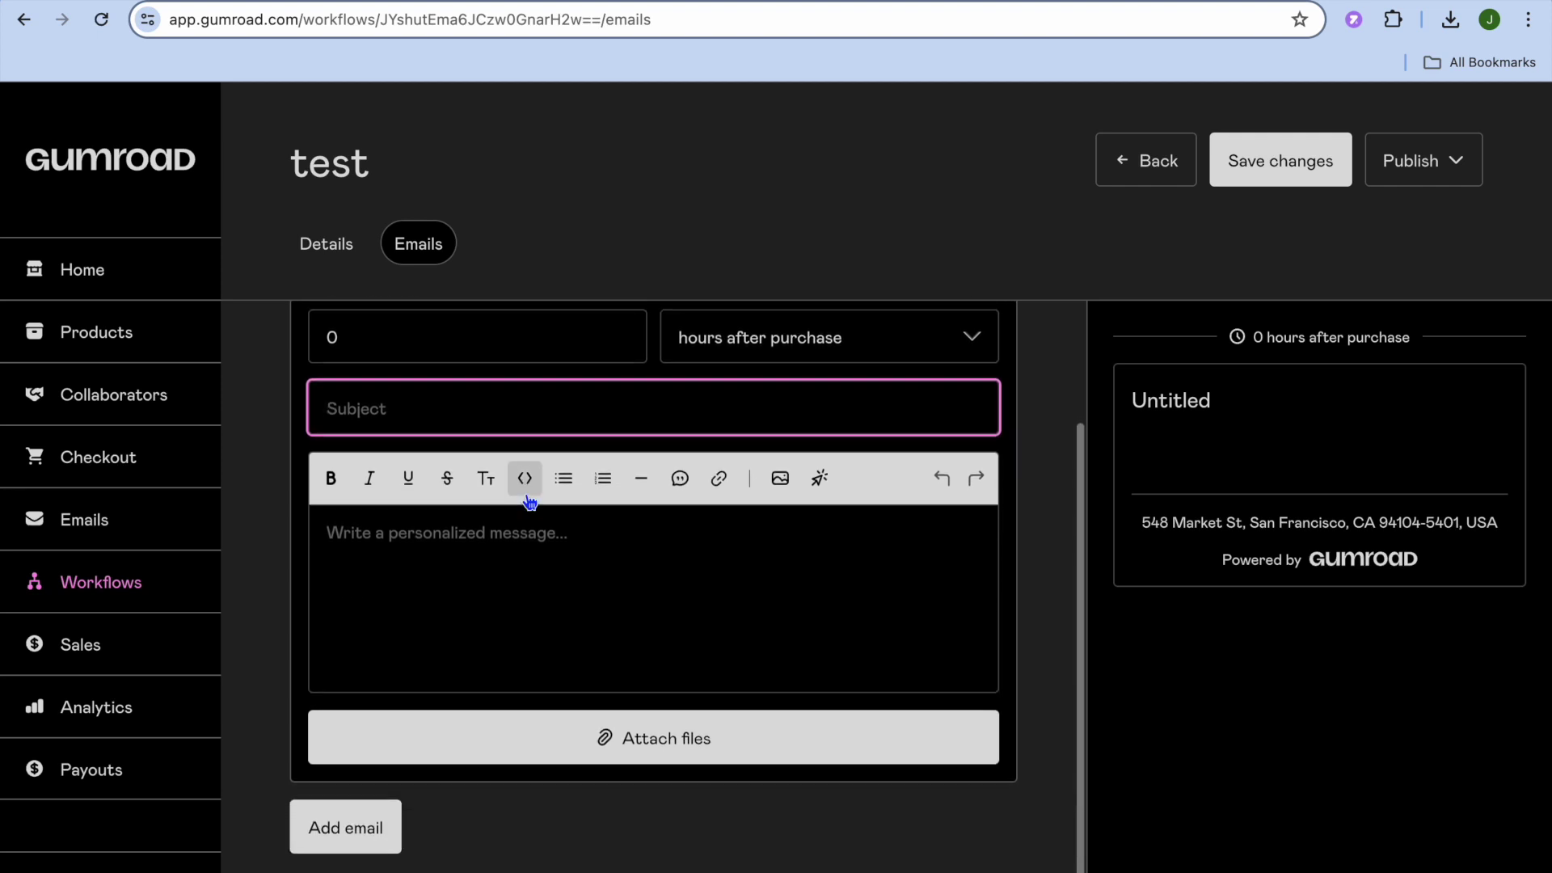
pyautogui.scroll(3, 527, 501)
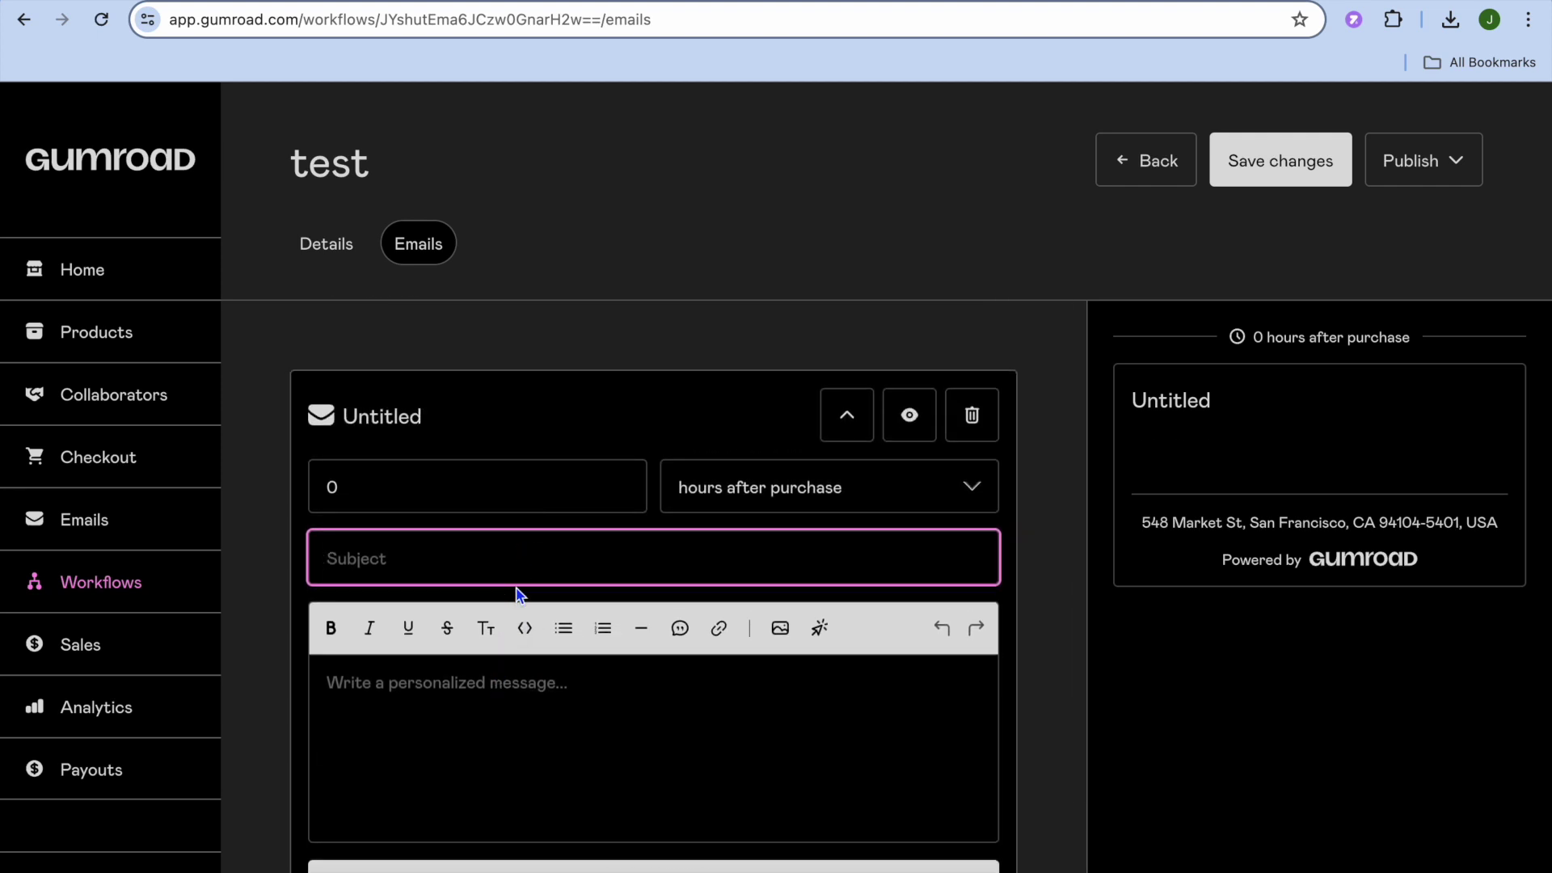
pyautogui.scroll(-3, 488, 728)
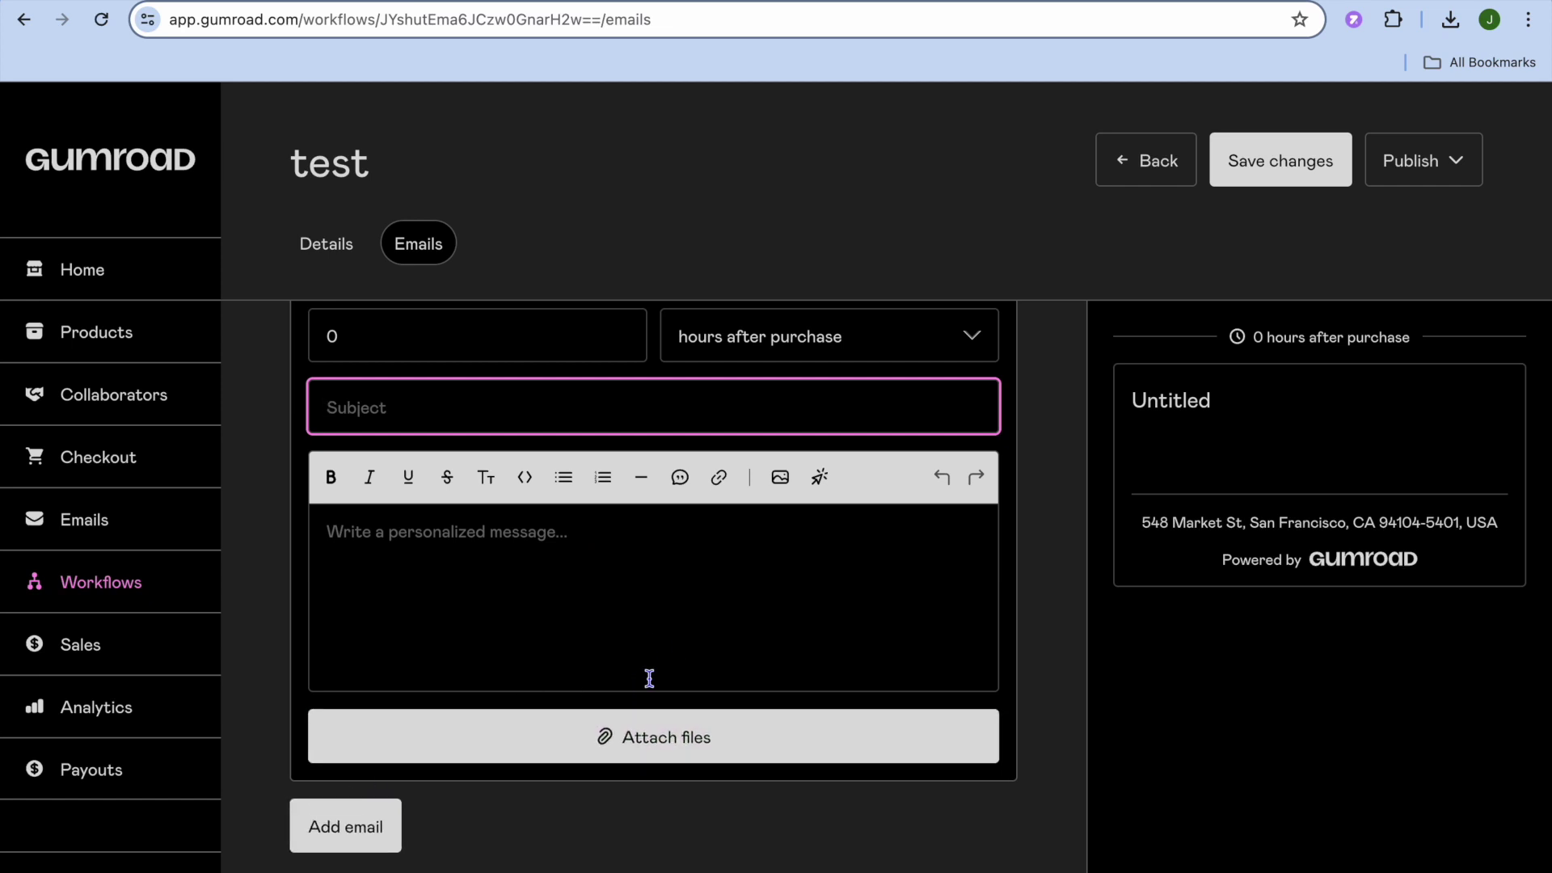
pyautogui.click(977, 335)
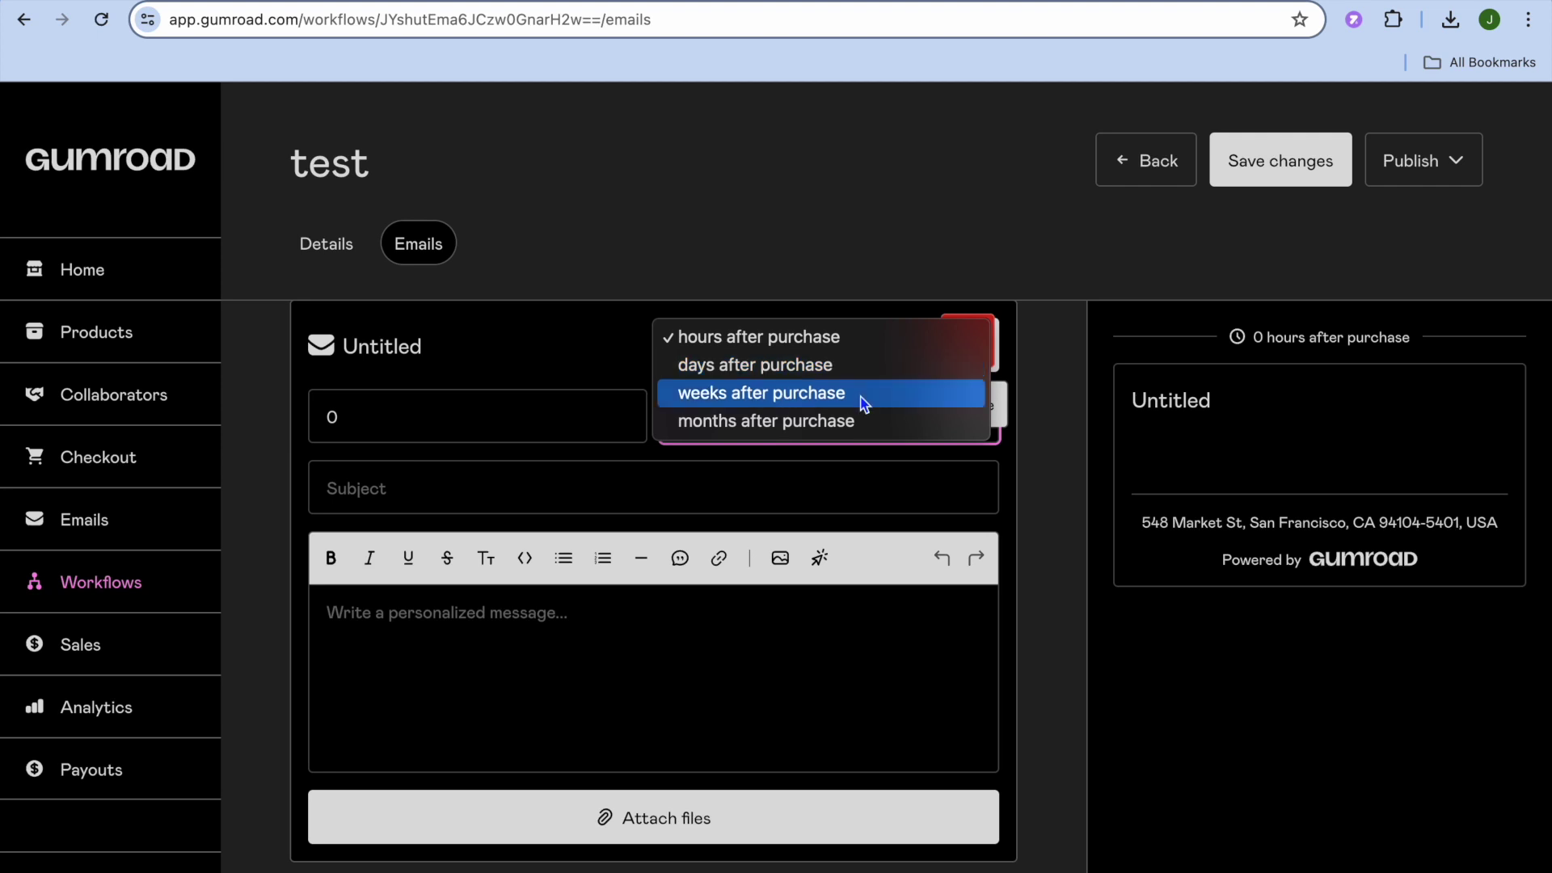
pyautogui.click(836, 653)
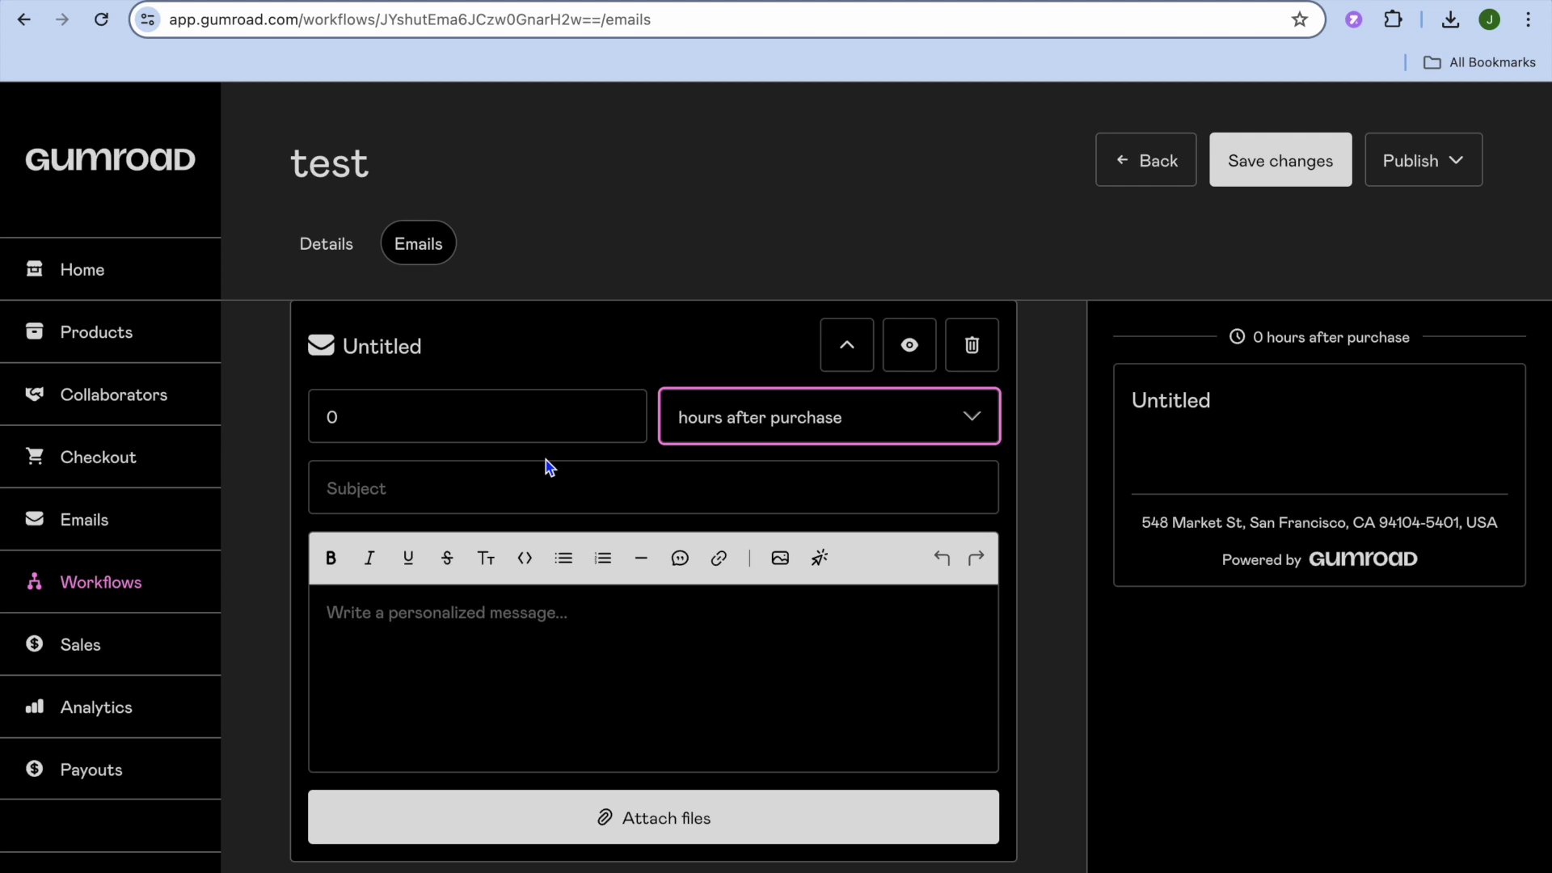
pyautogui.click(1242, 161)
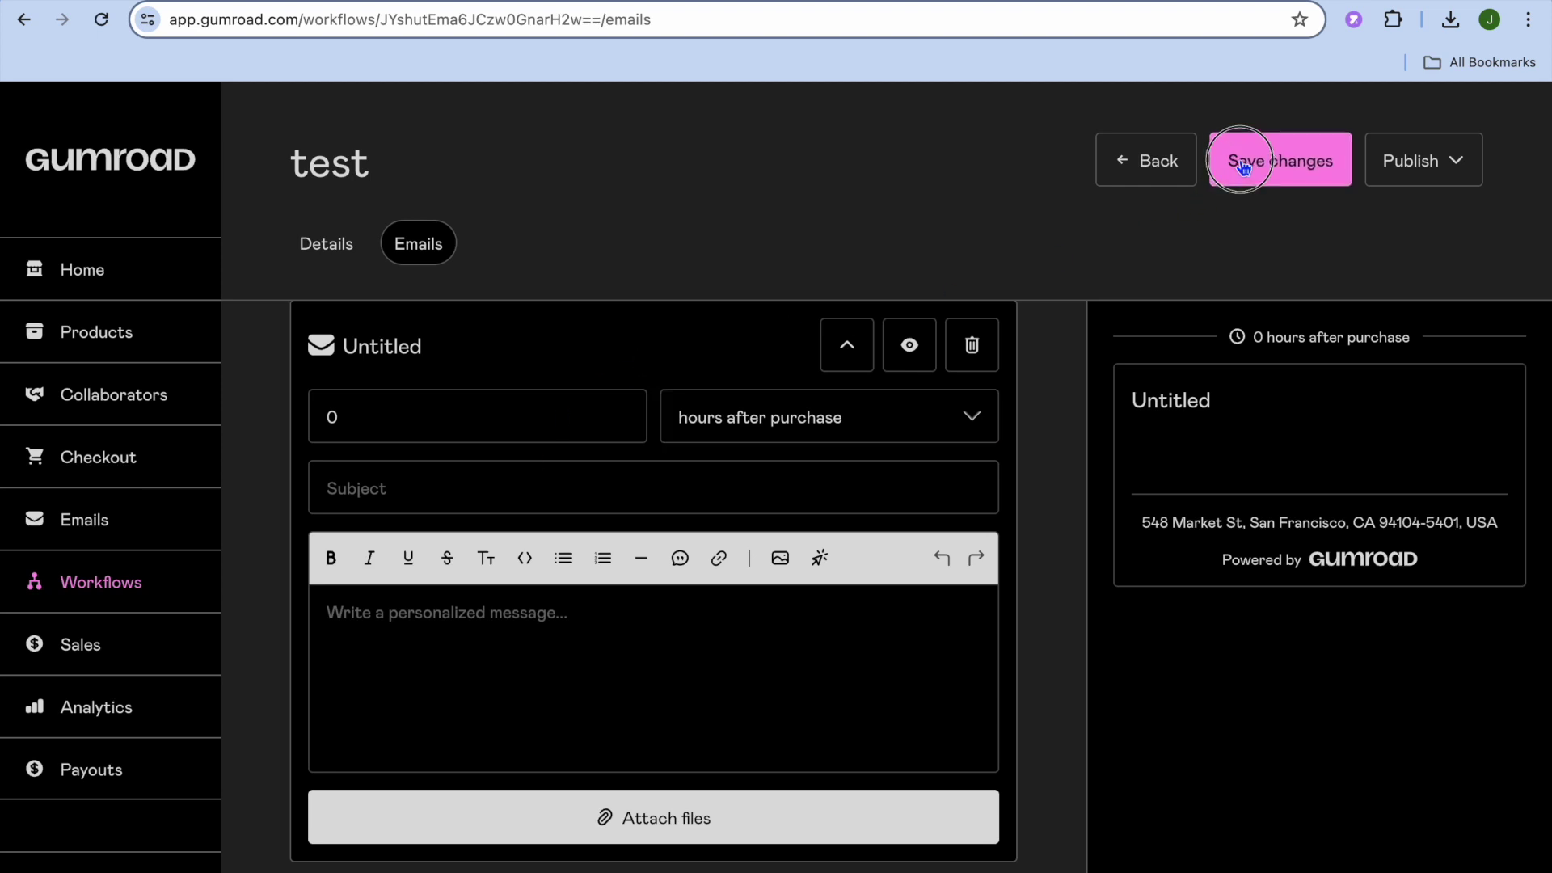
# - Go to the Subscribers section of Emails and copy the link to the subscribe page
pyautogui.click(67, 539)
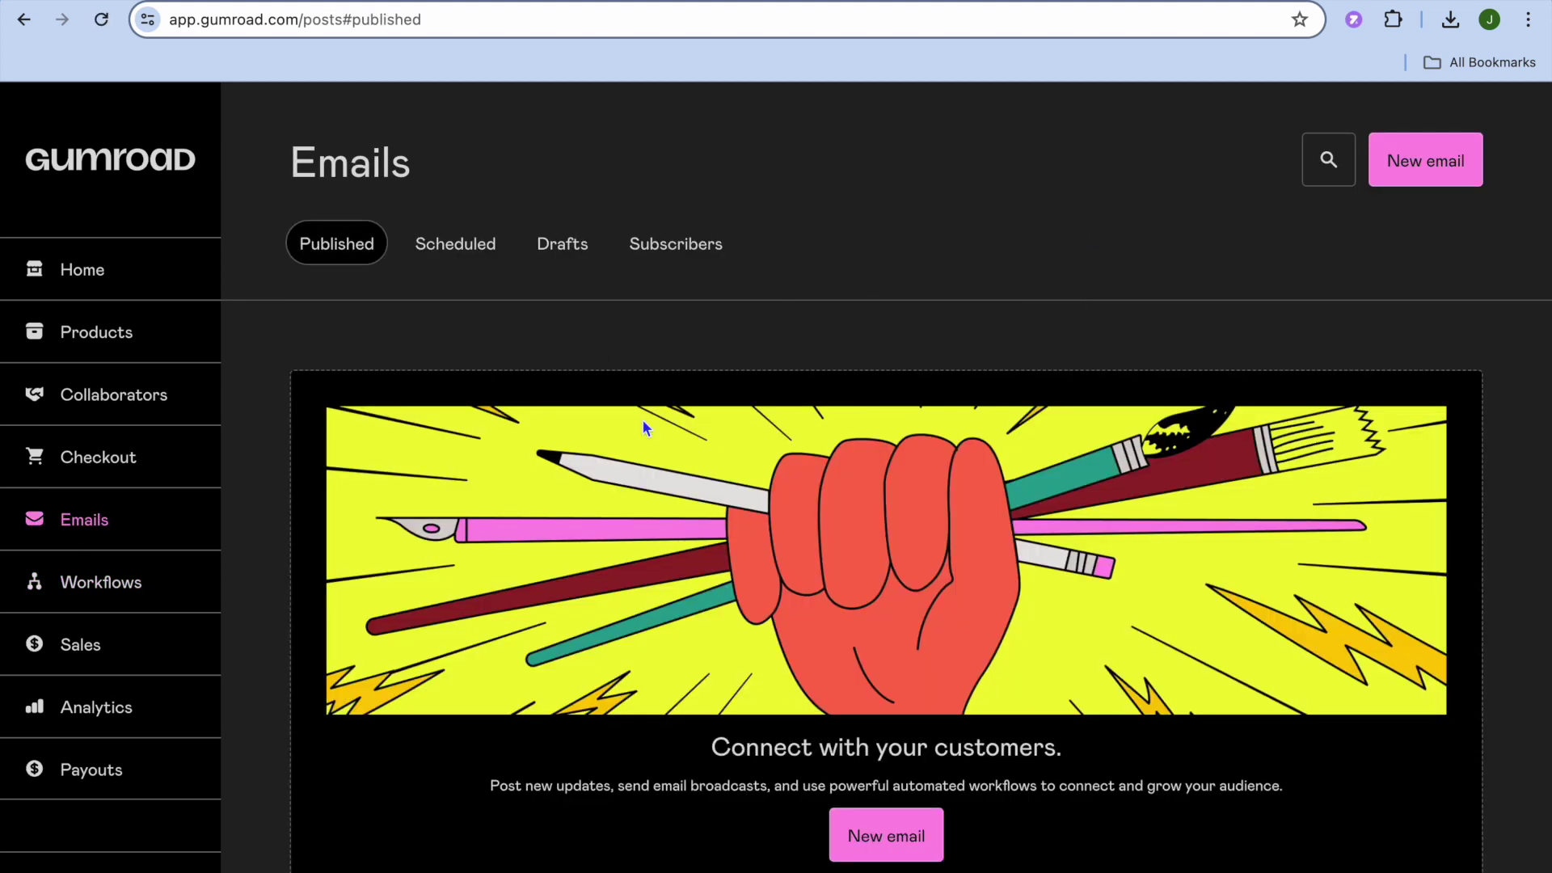
pyautogui.scroll(-2, 754, 522)
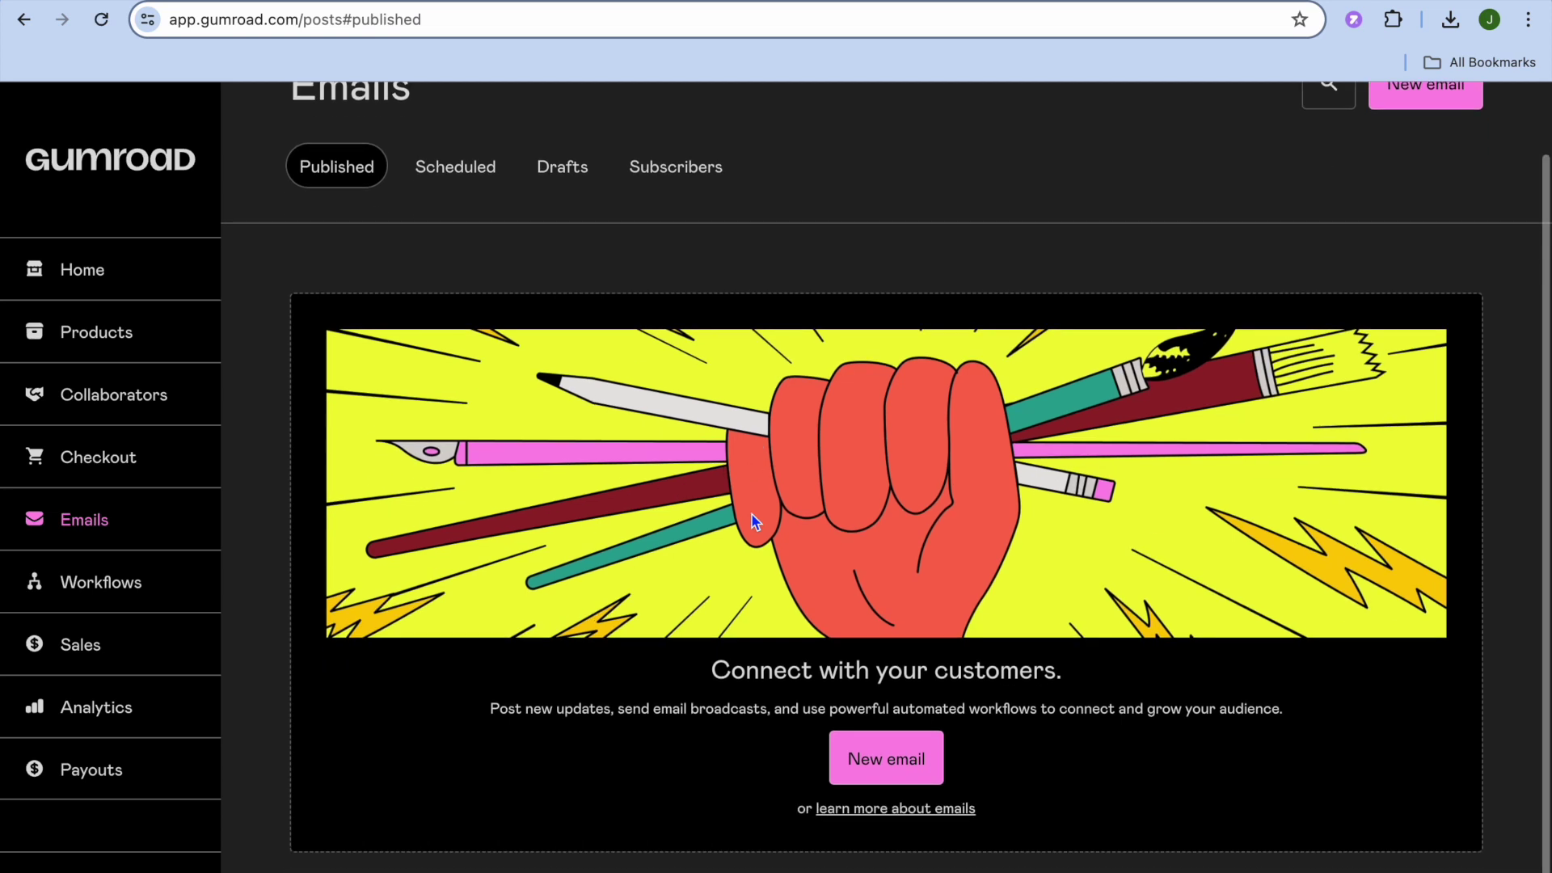
pyautogui.click(679, 181)
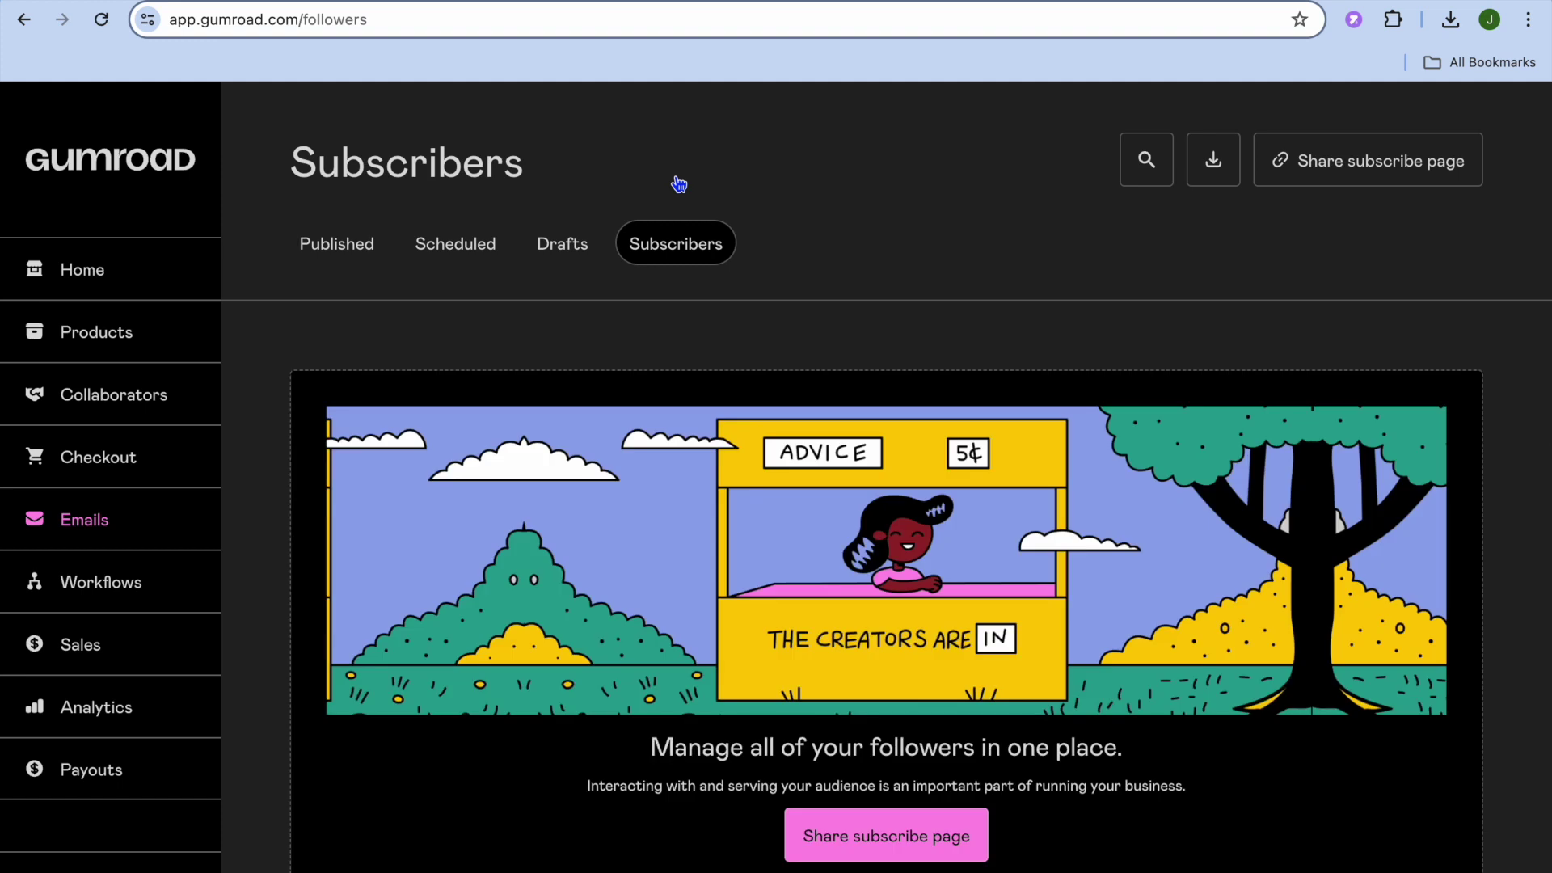
pyautogui.scroll(-2, 917, 421)
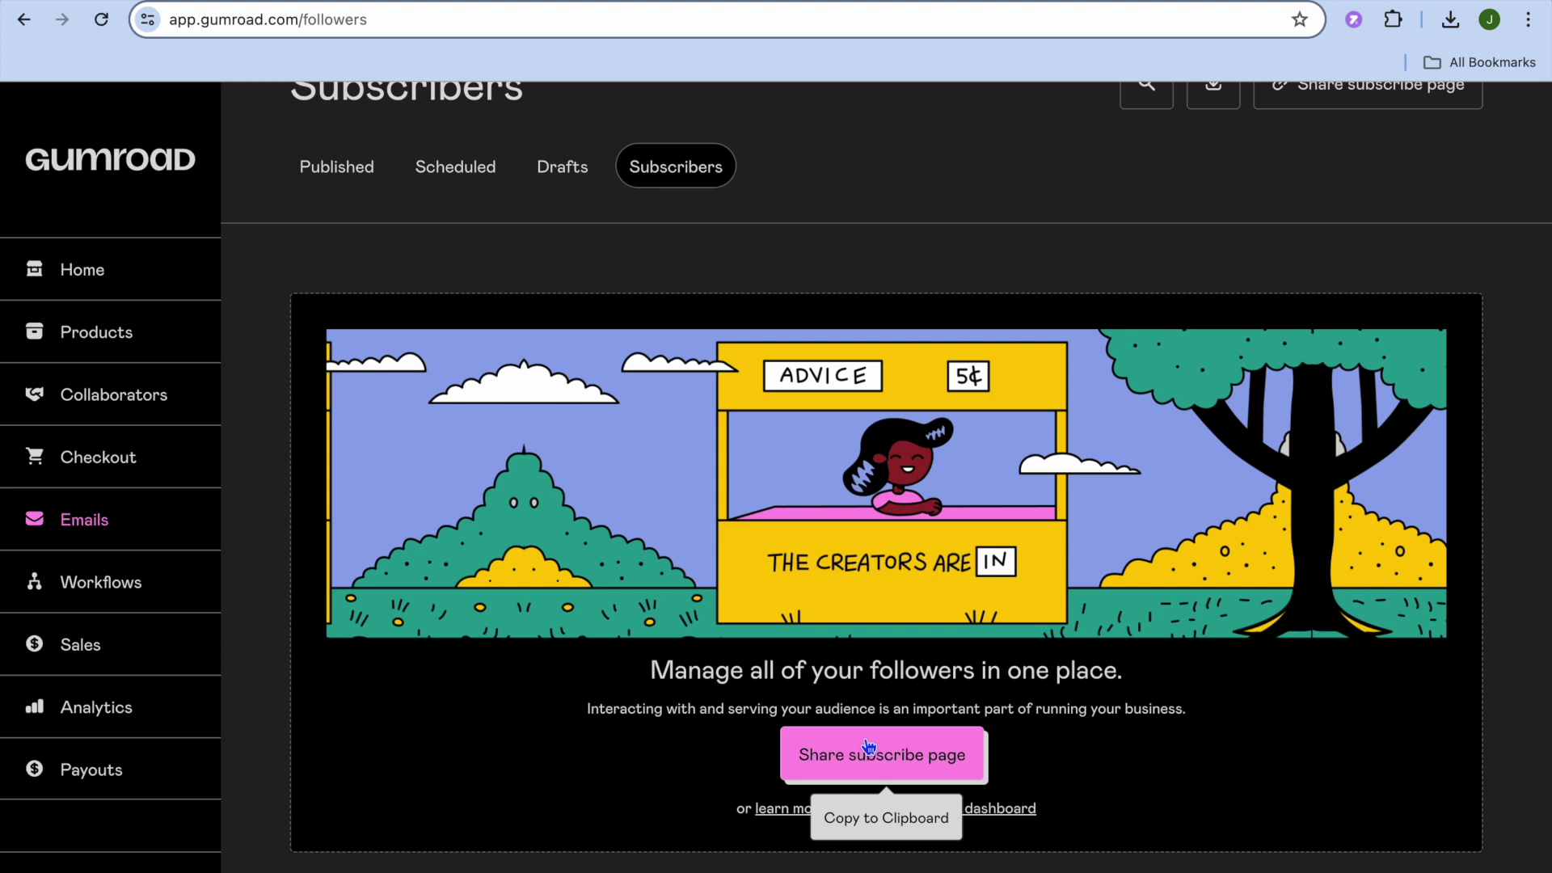
pyautogui.click(882, 763)
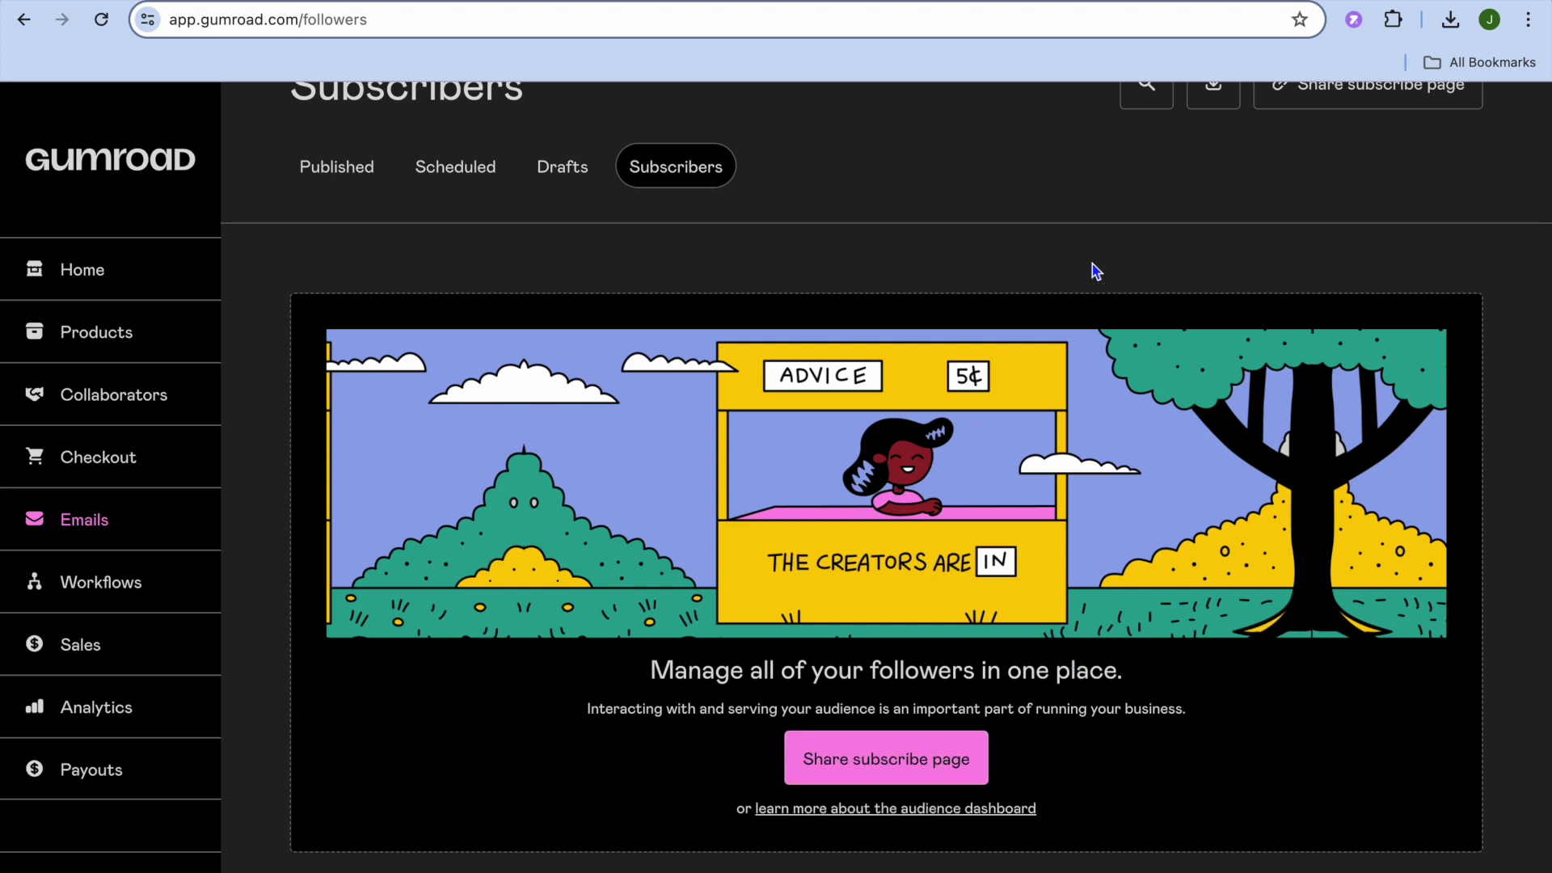
# - Open the copied subscribe link in a new browser tab, look over the sign-up page, and return to the subscribers list
pyautogui.press('super+t')
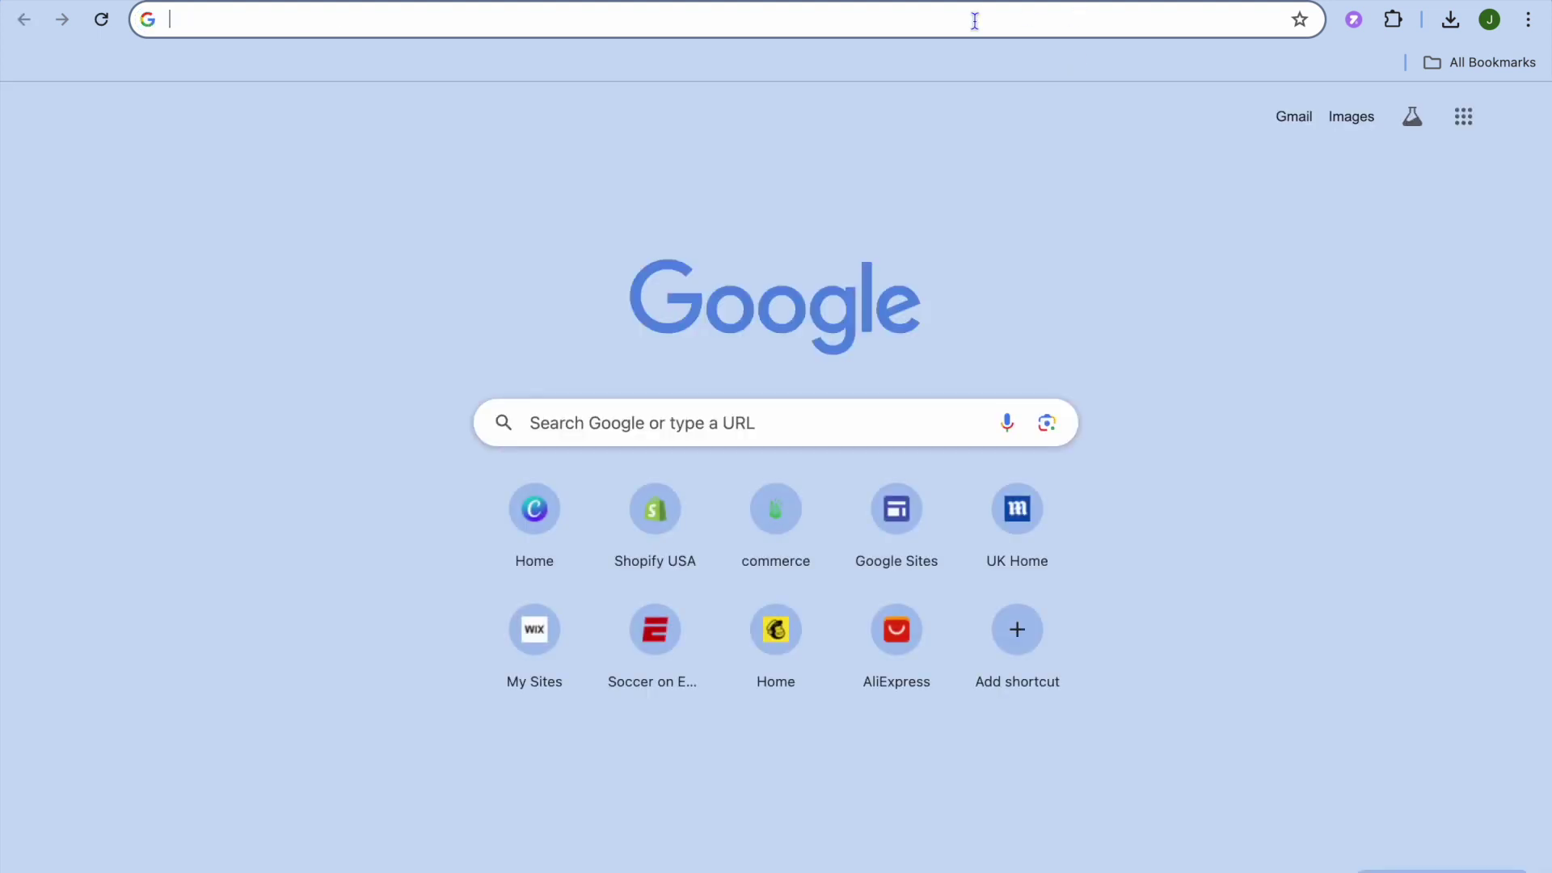
pyautogui.rightClick(975, 29)
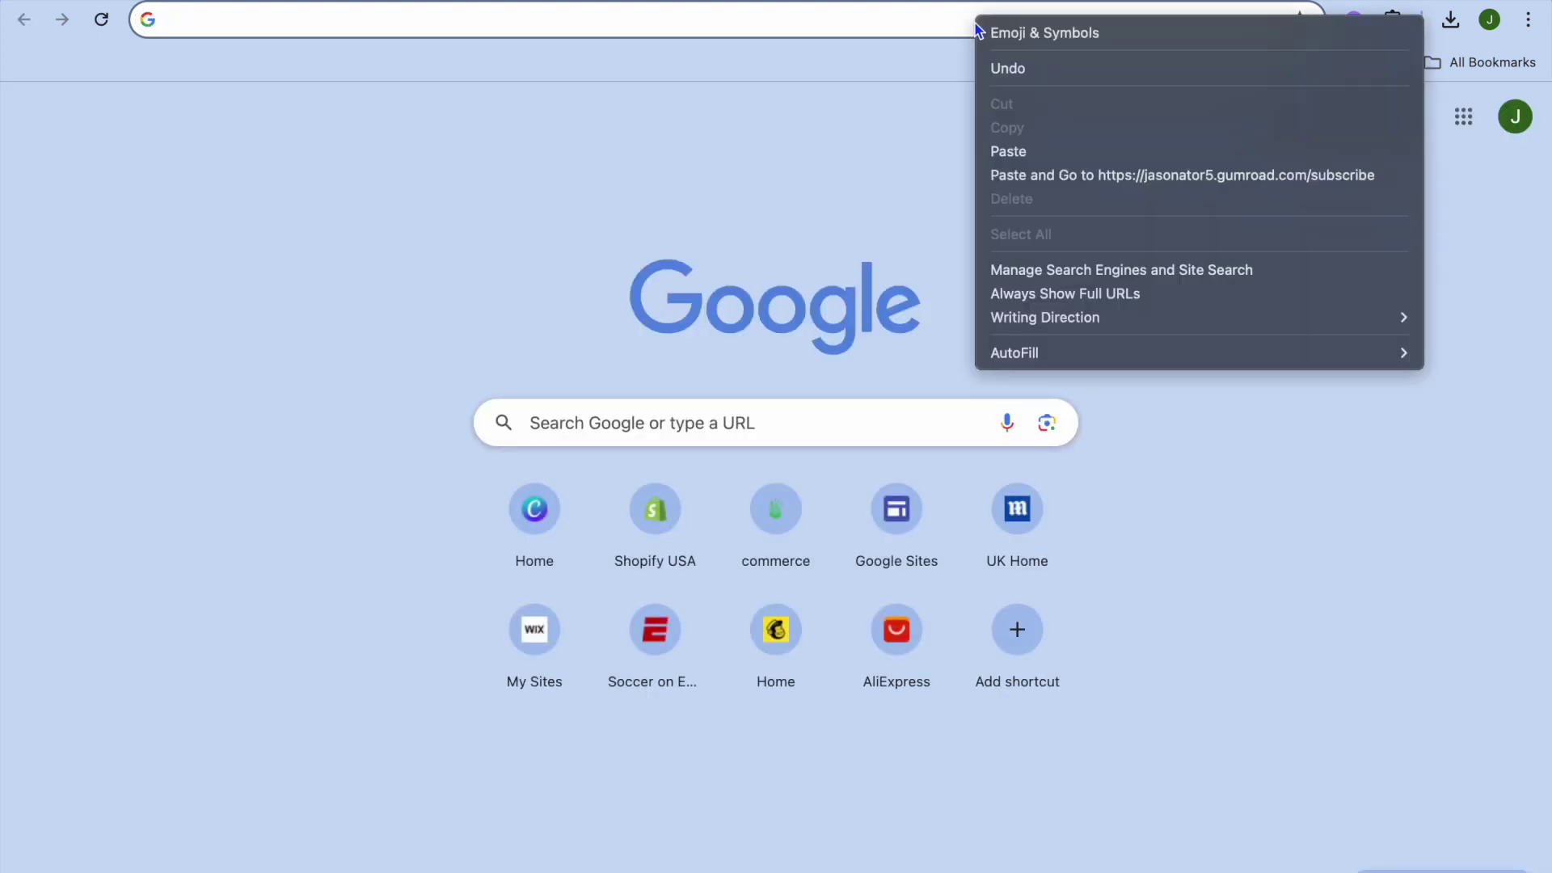
pyautogui.click(1033, 179)
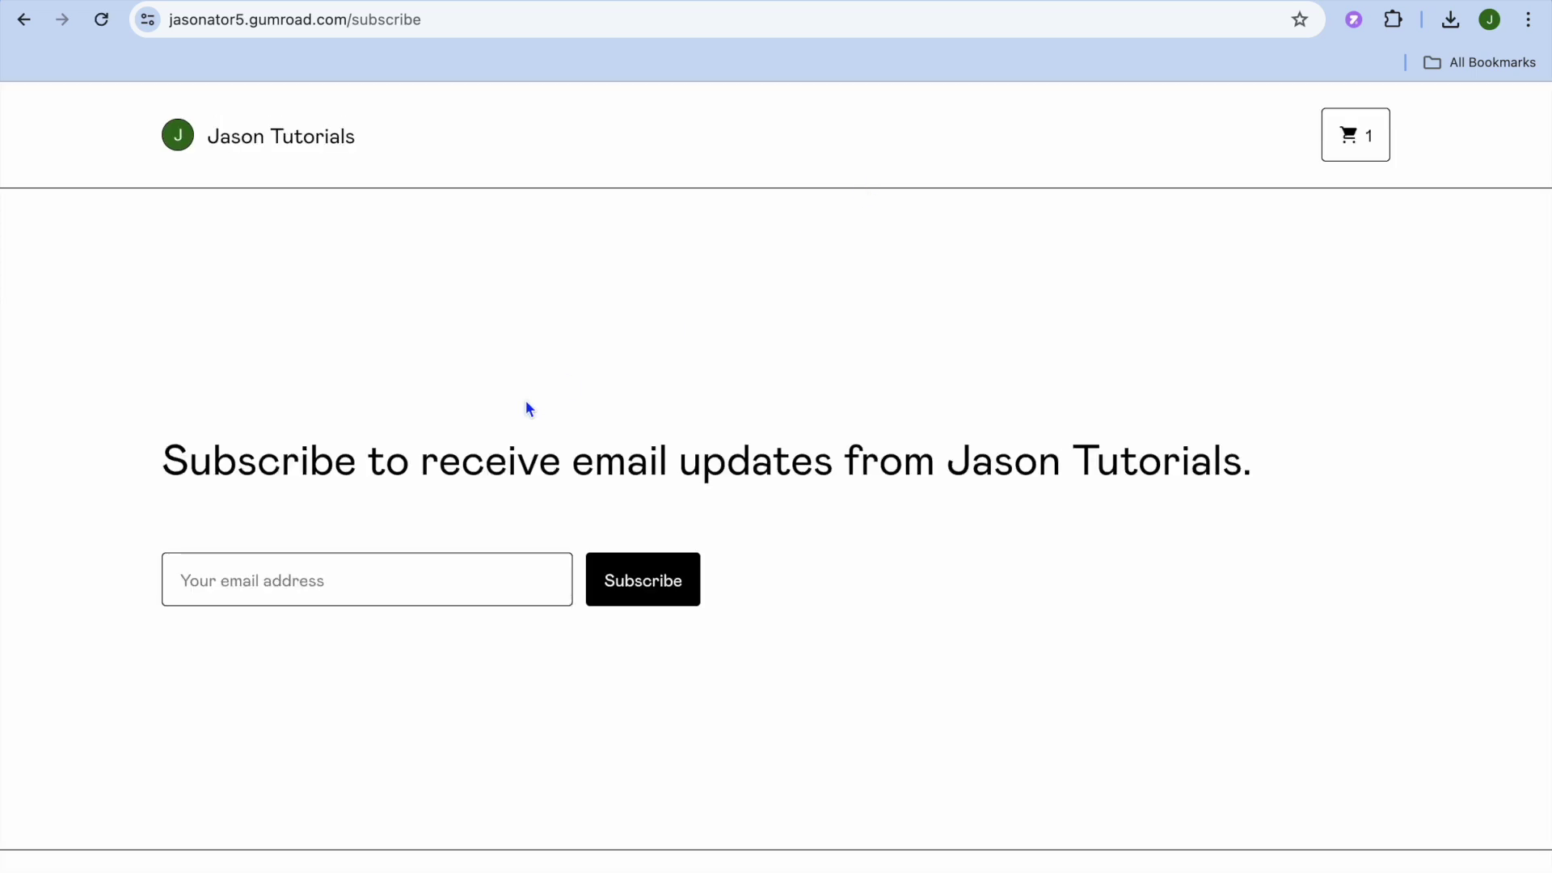
pyautogui.click(156, 3)
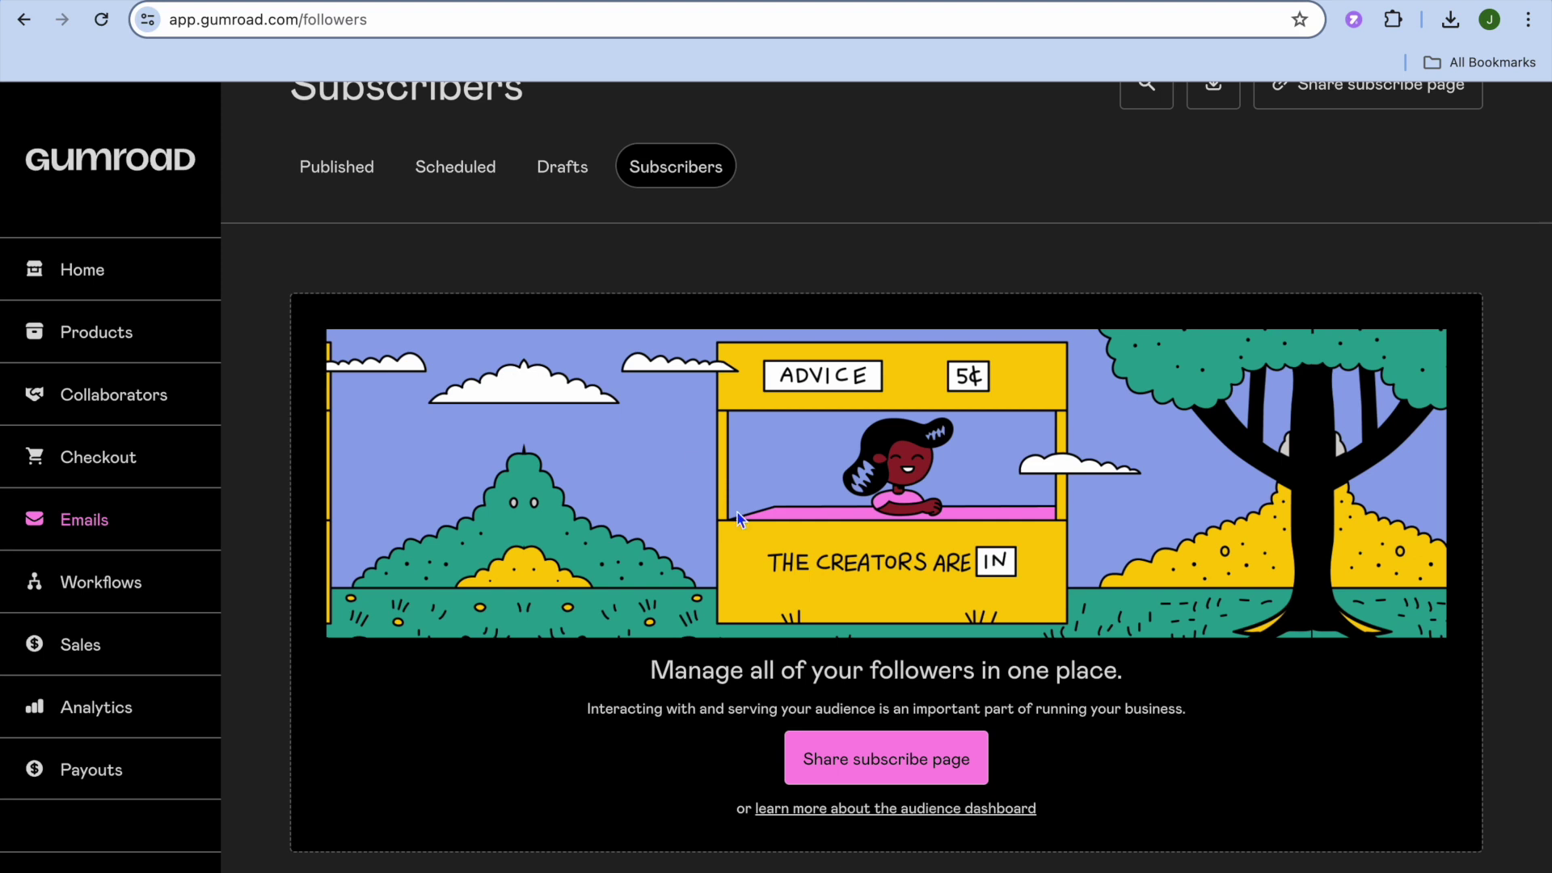
# - Export the subscribers list as a CSV file and dismiss the browser's list of downloads
pyautogui.scroll(2, 737, 518)
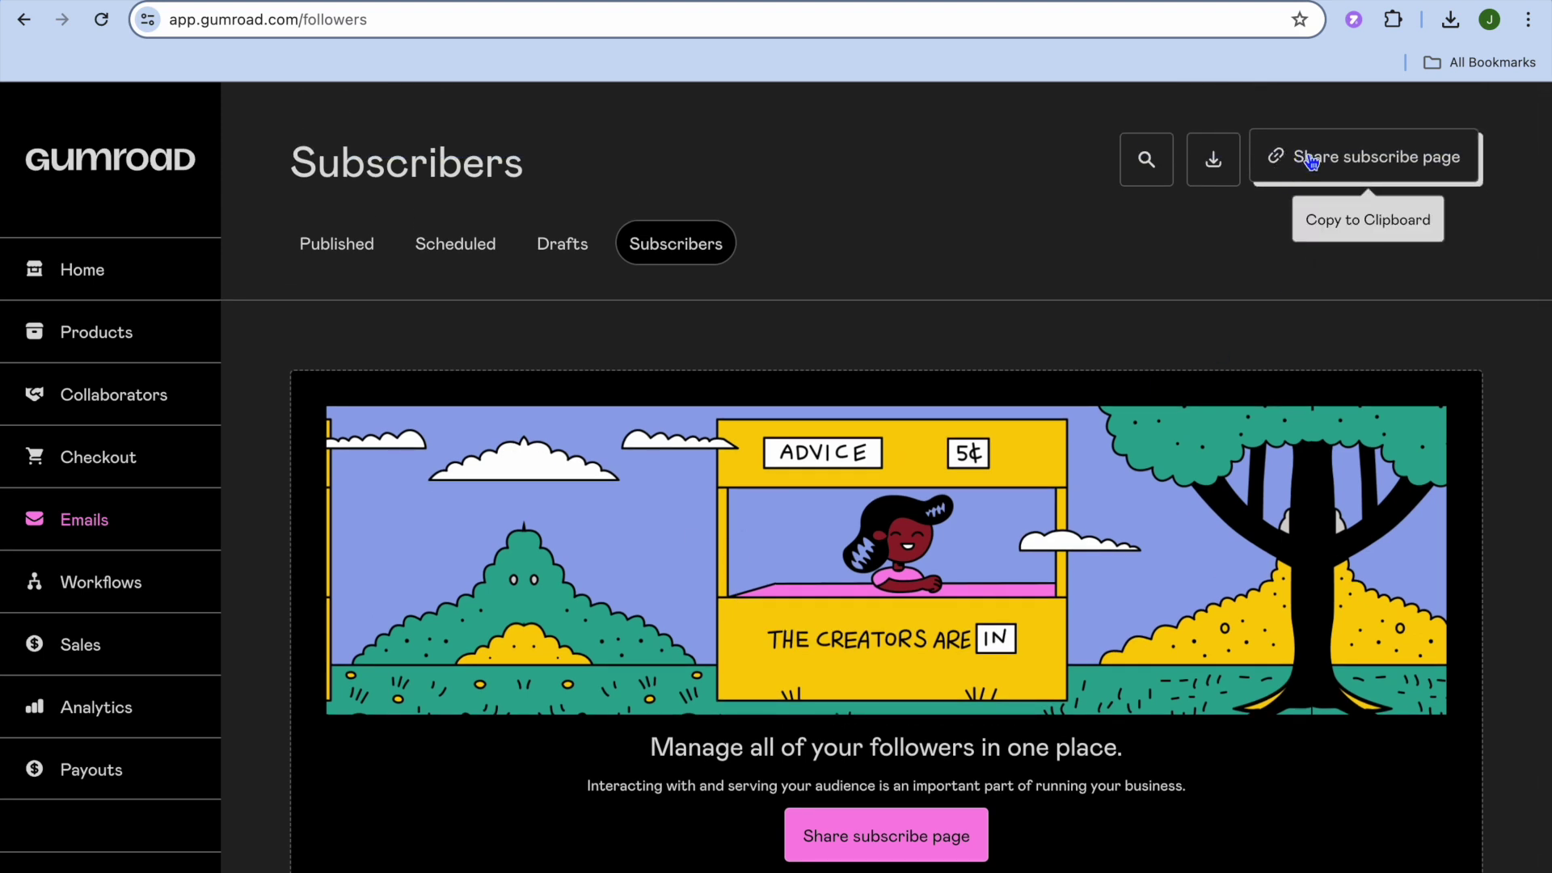
pyautogui.click(1221, 177)
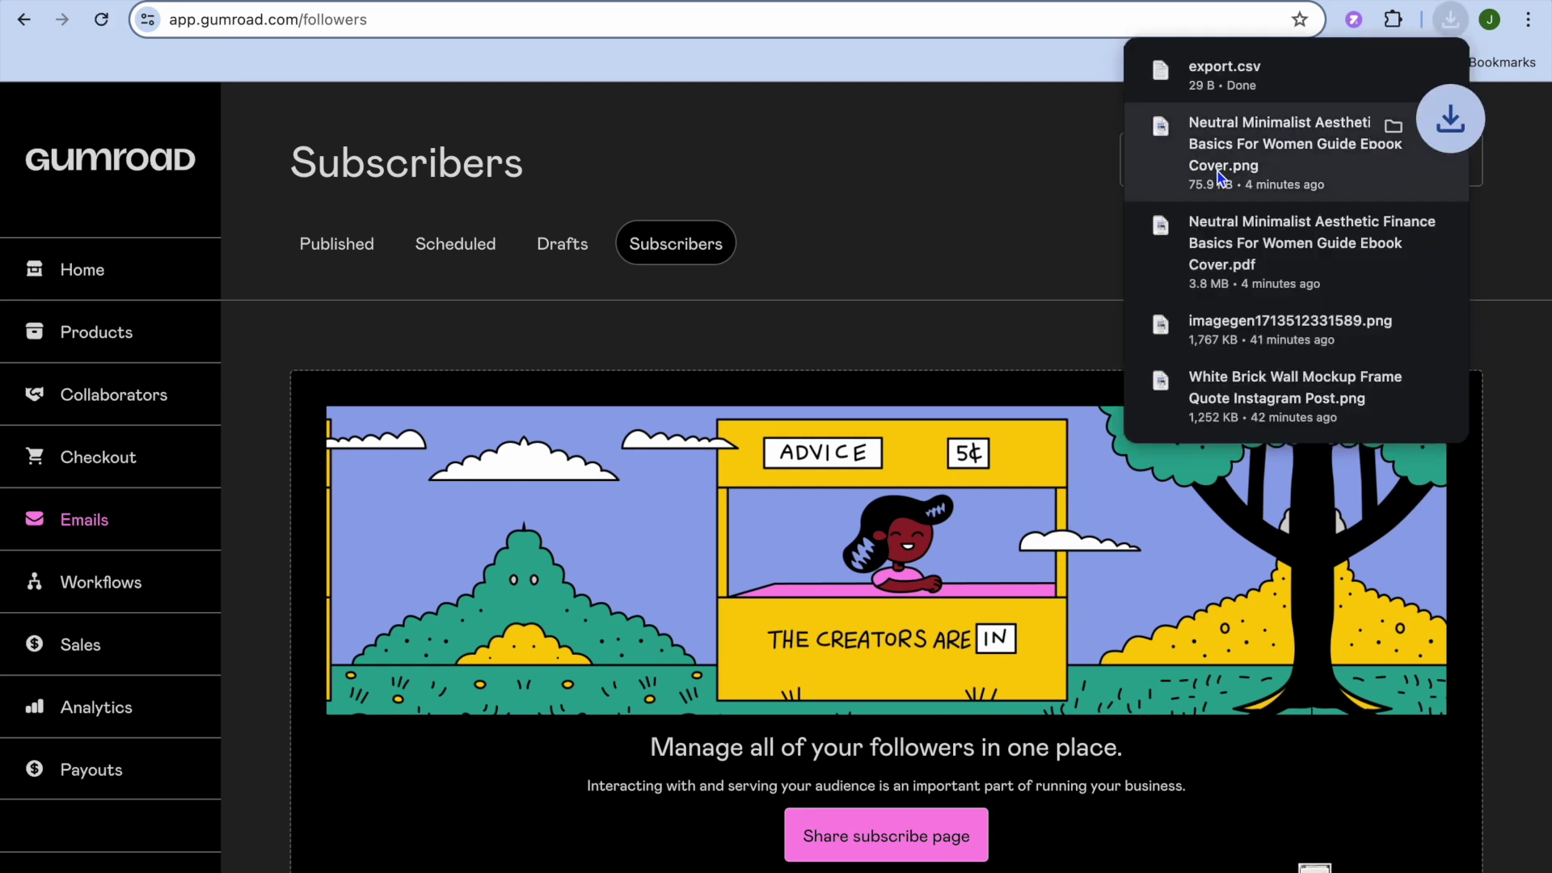
pyautogui.click(1059, 213)
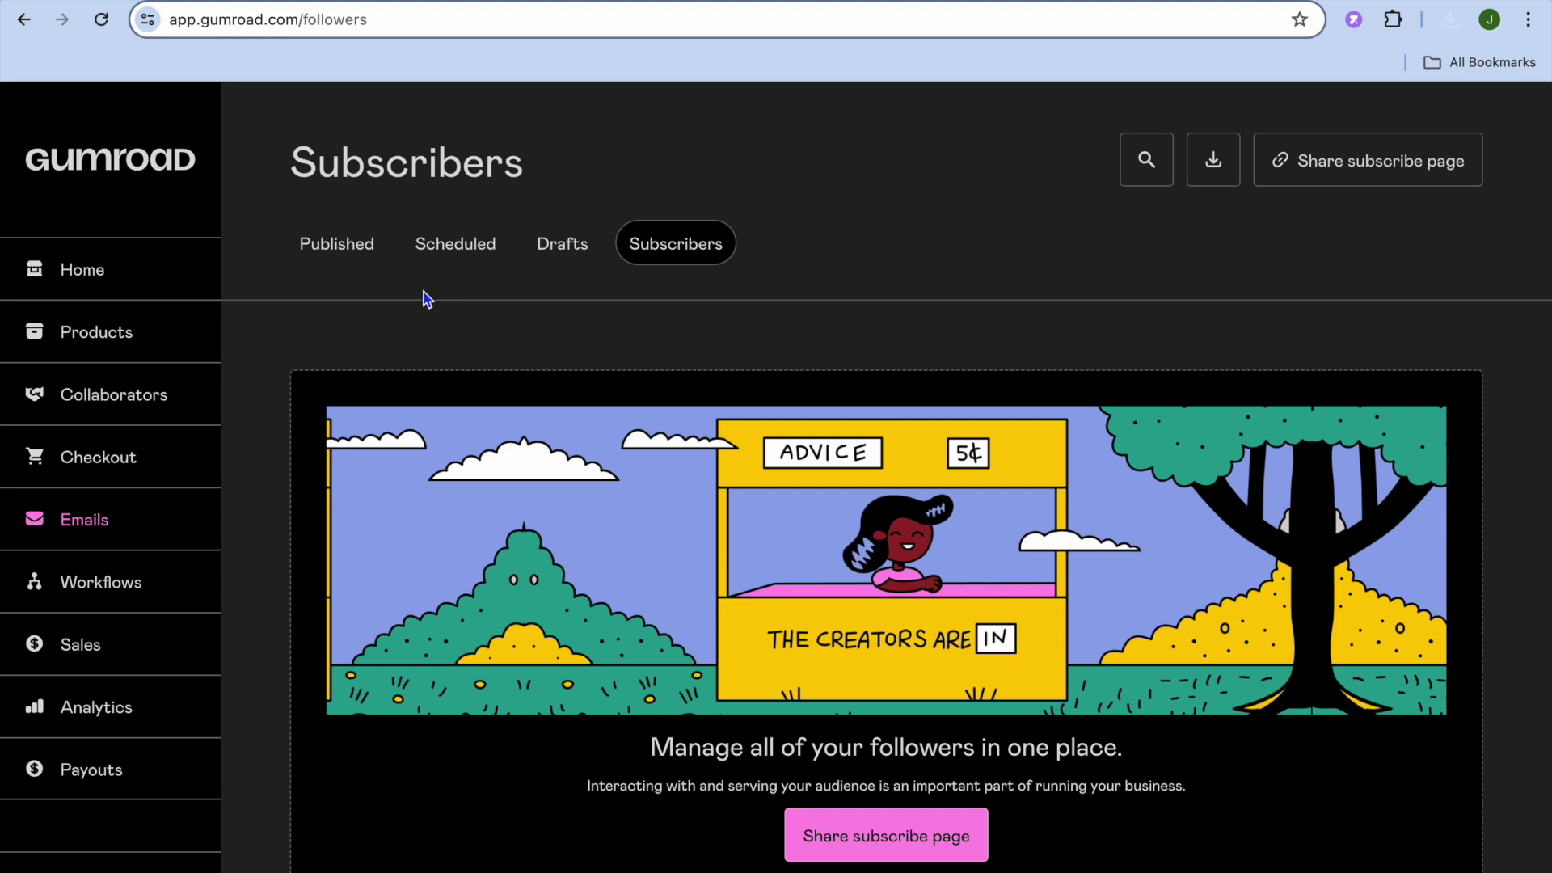
# - Start a new email from the published emails section with Everyone as its audience
pyautogui.click(336, 254)
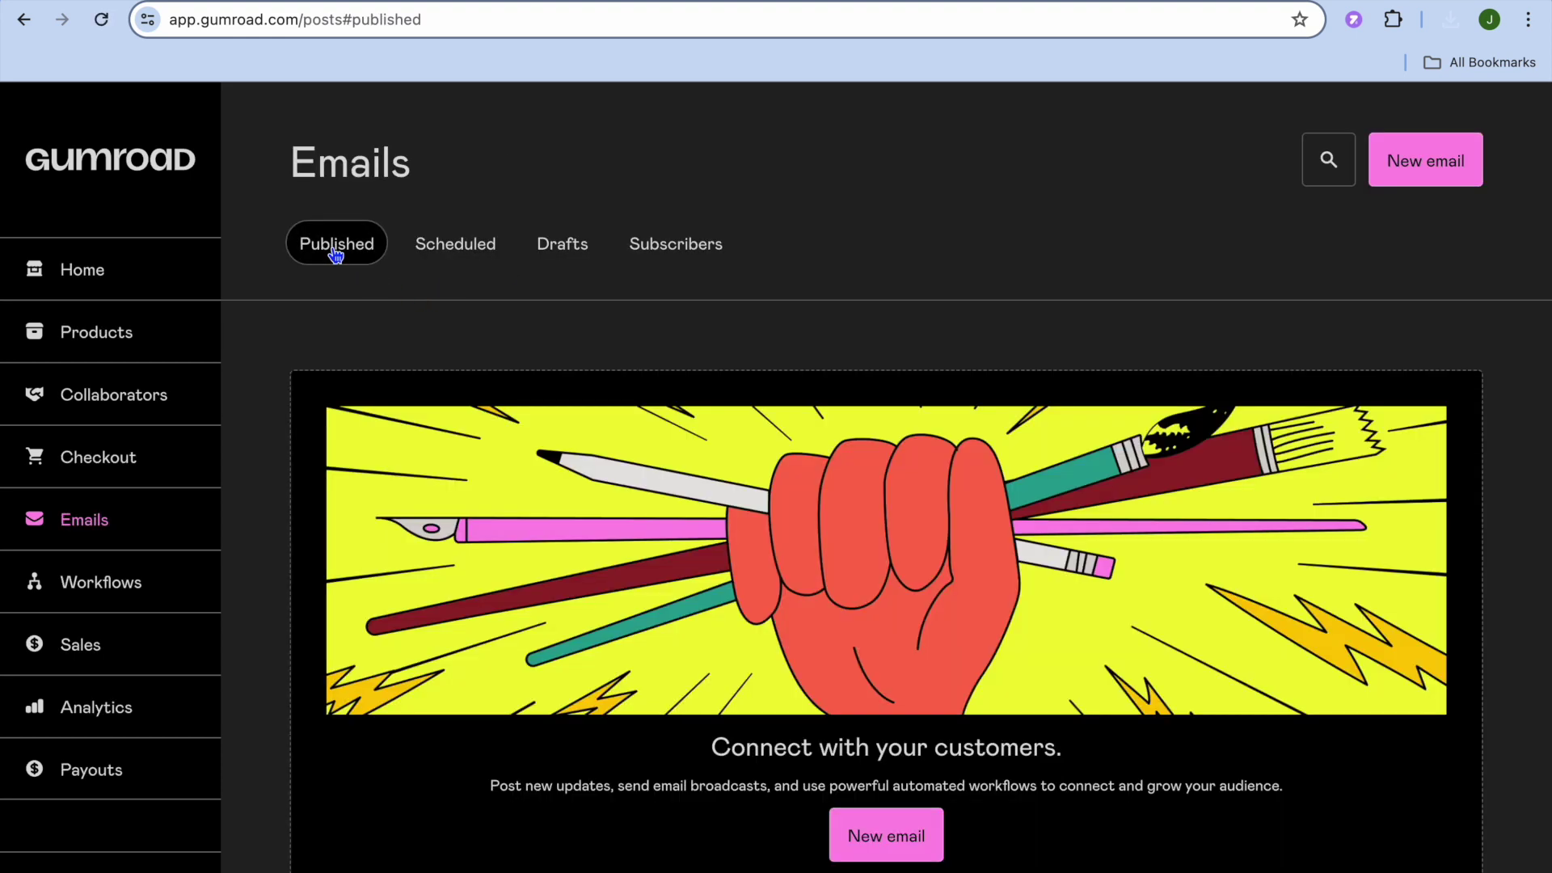
pyautogui.click(895, 850)
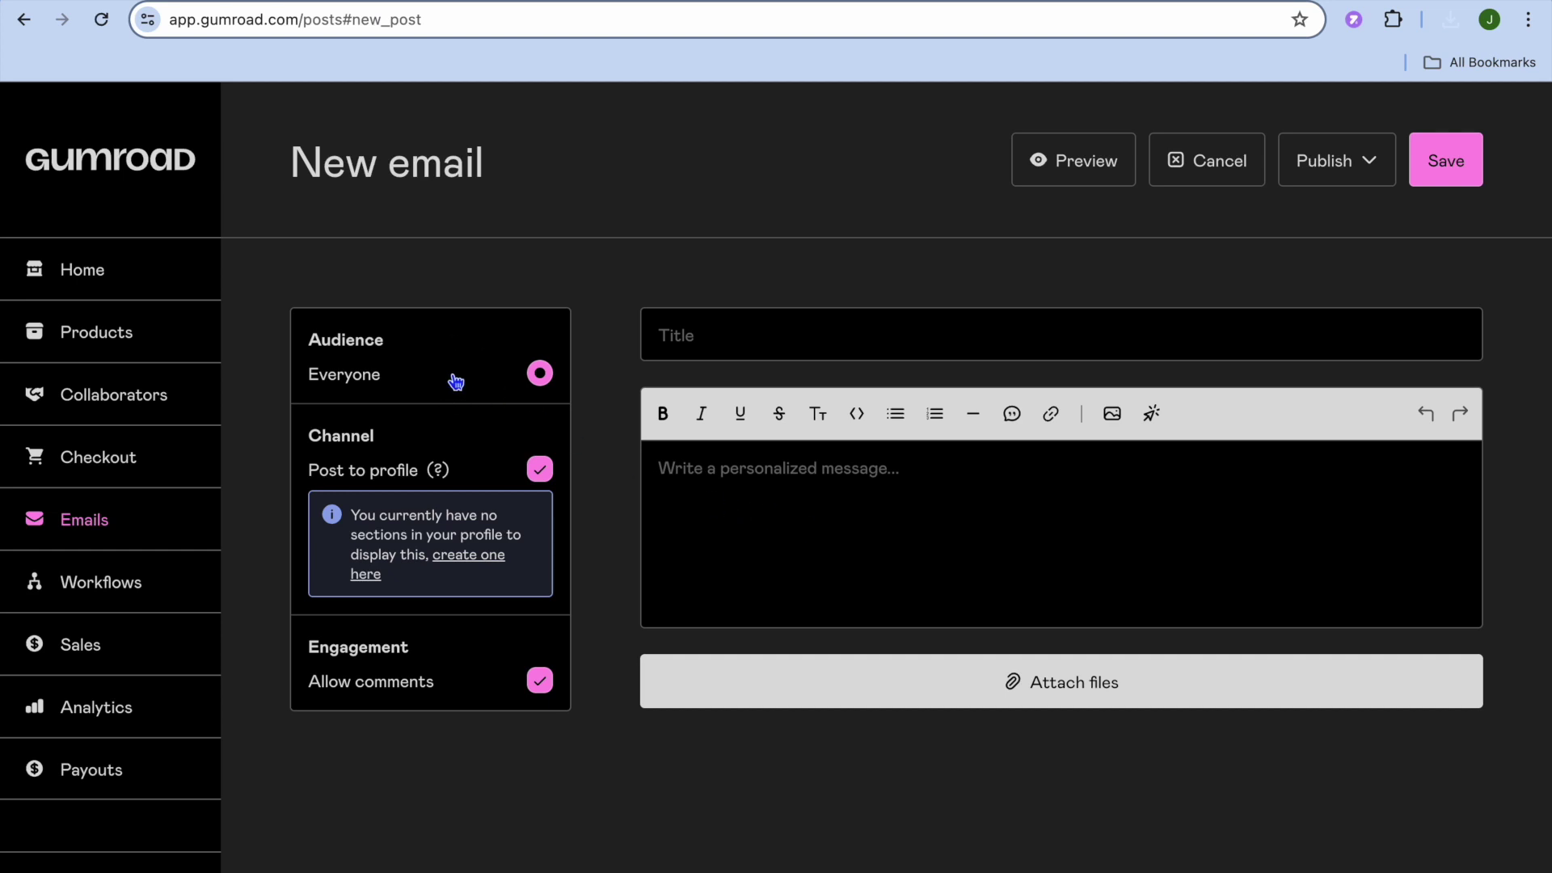
pyautogui.click(541, 376)
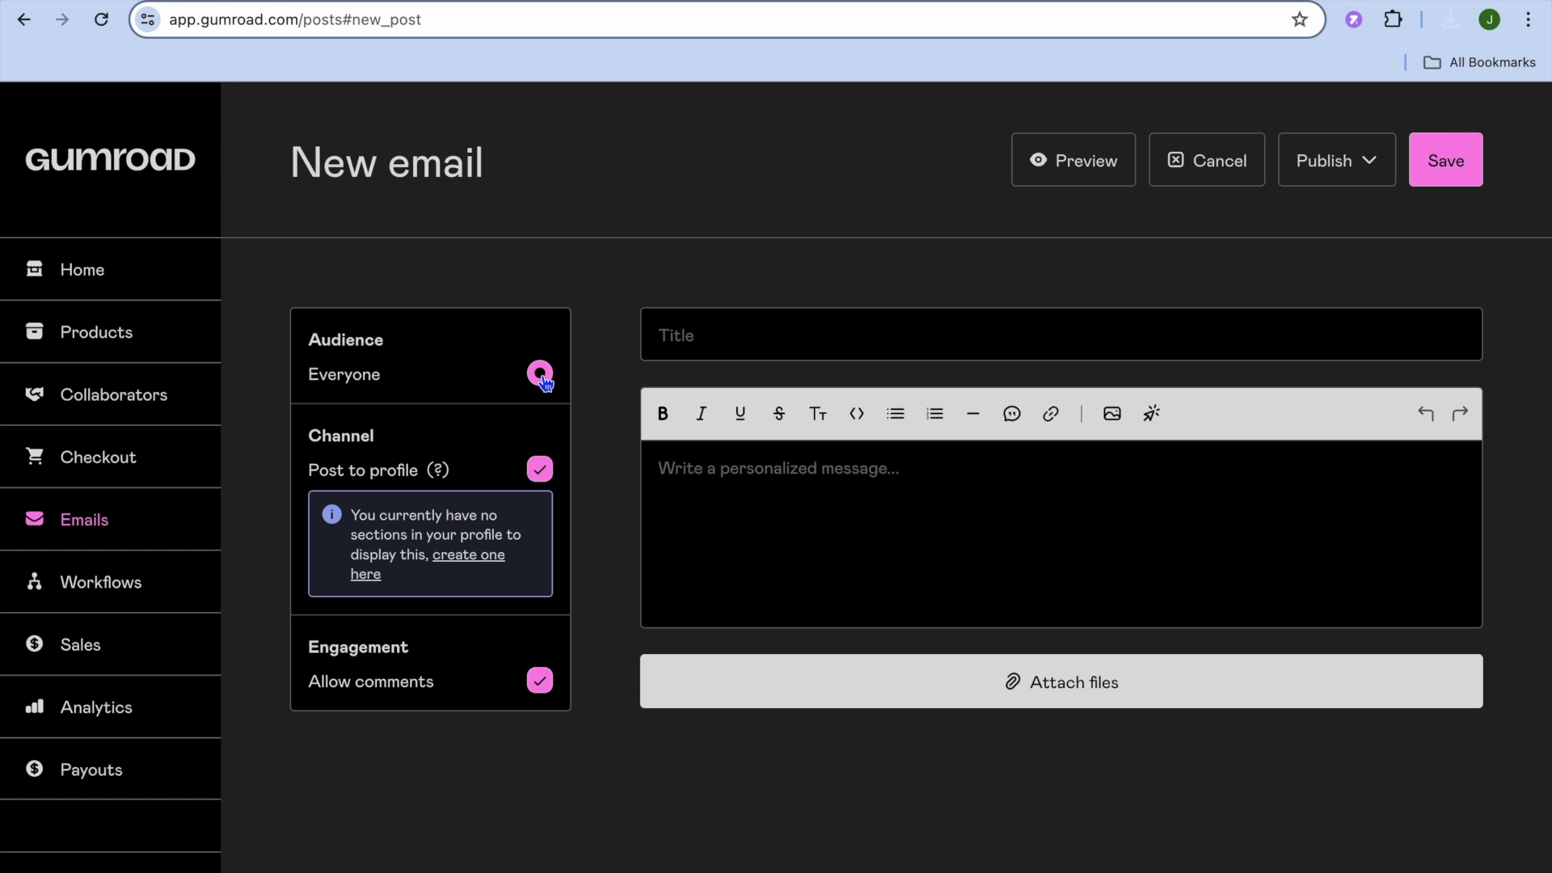